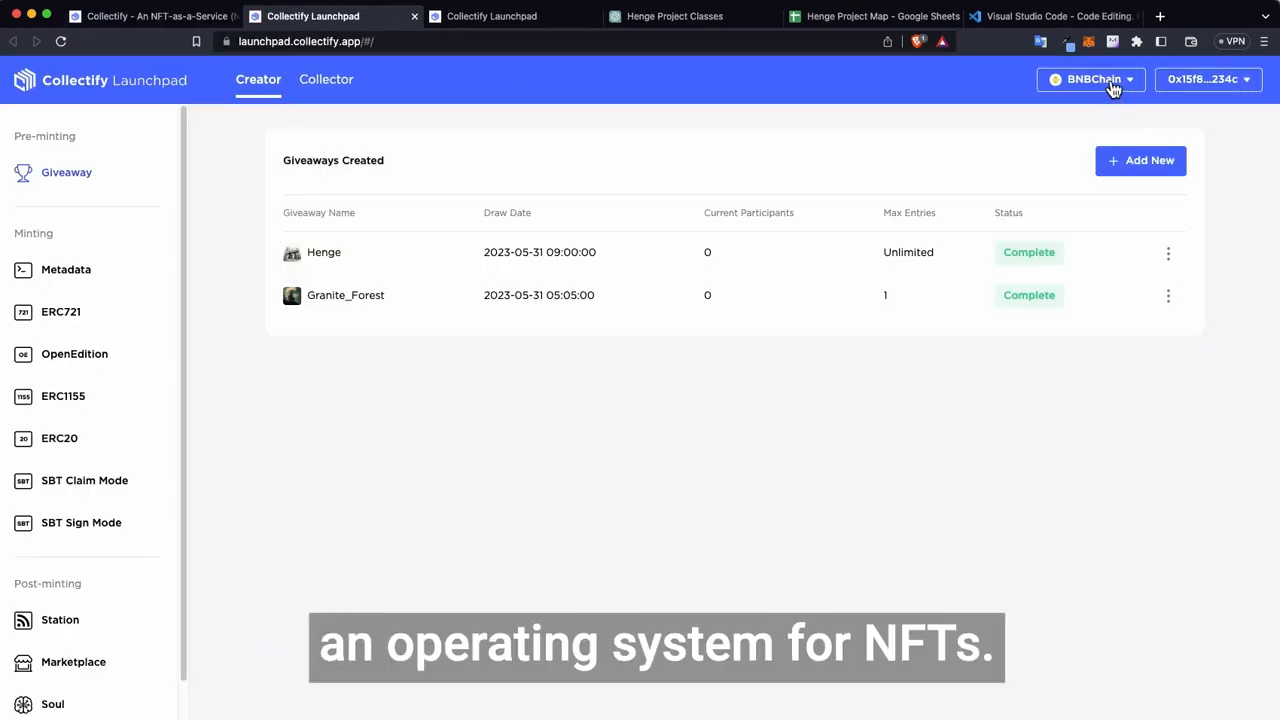
Review the list of supported blockchains and the launchpad's pre-minting, minting and post-minting features
left_click(1113, 88)
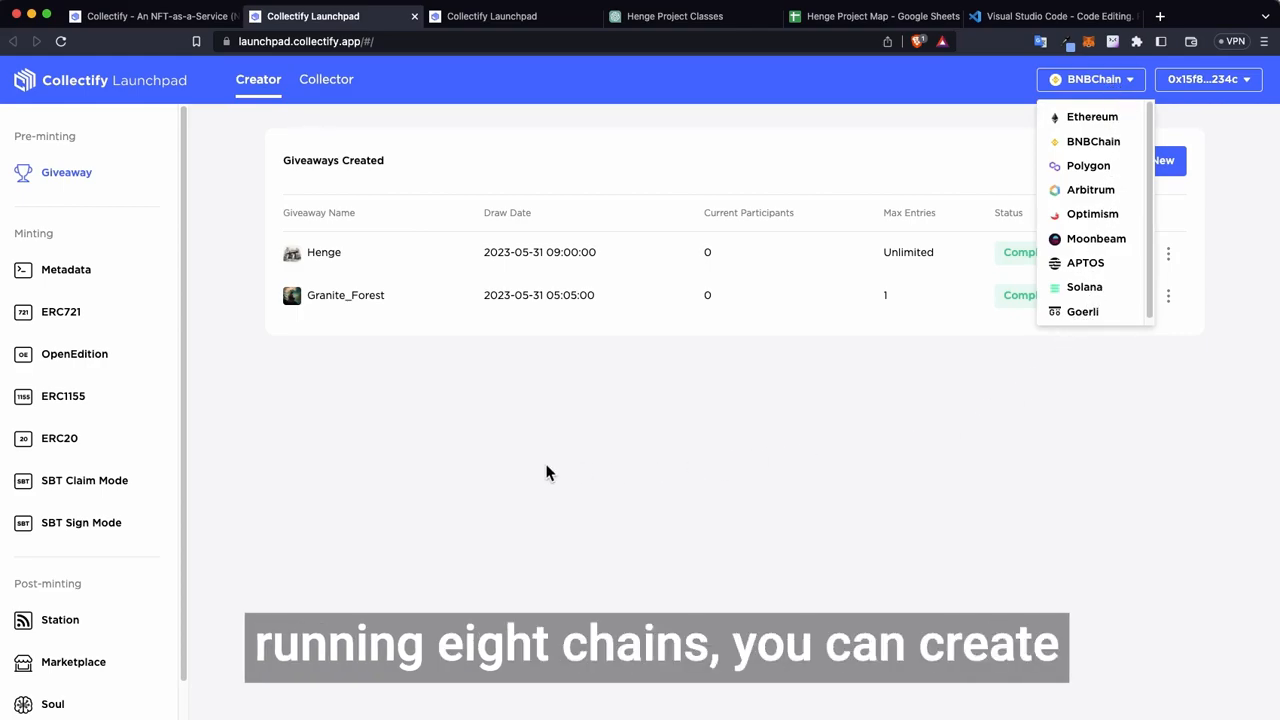
left_click(290, 446)
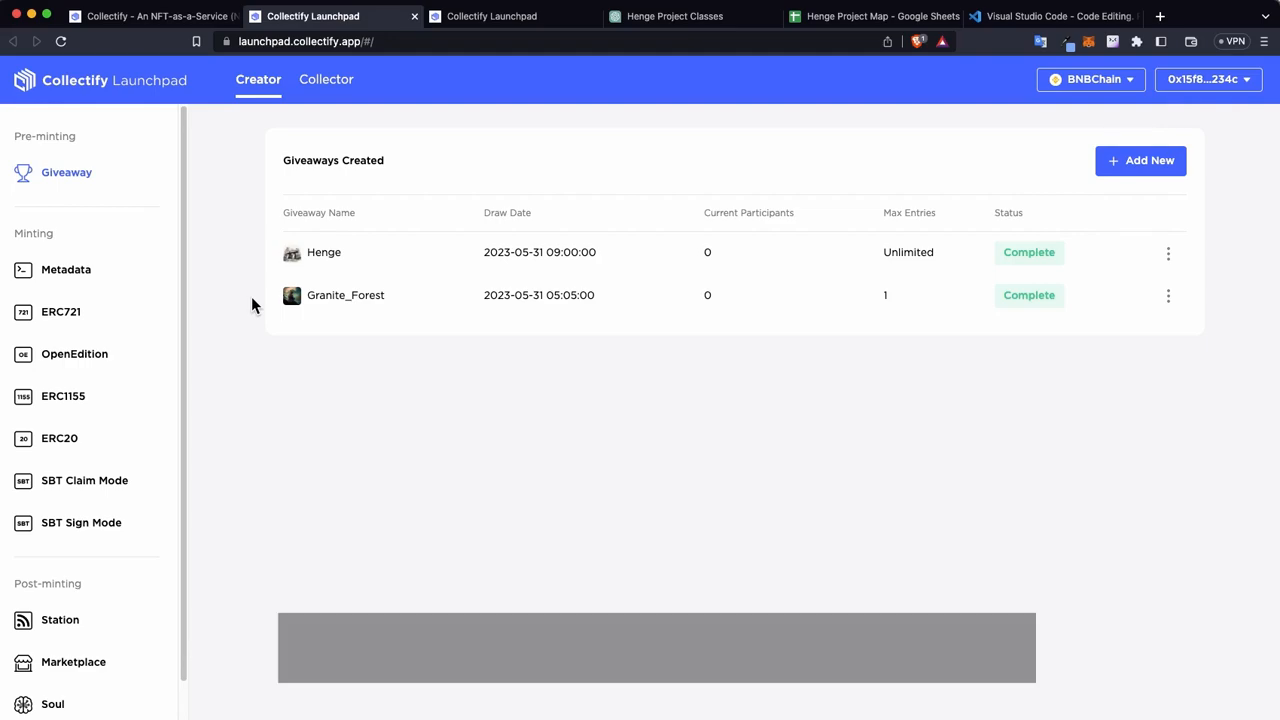
scroll(134, 272, "down", 2)
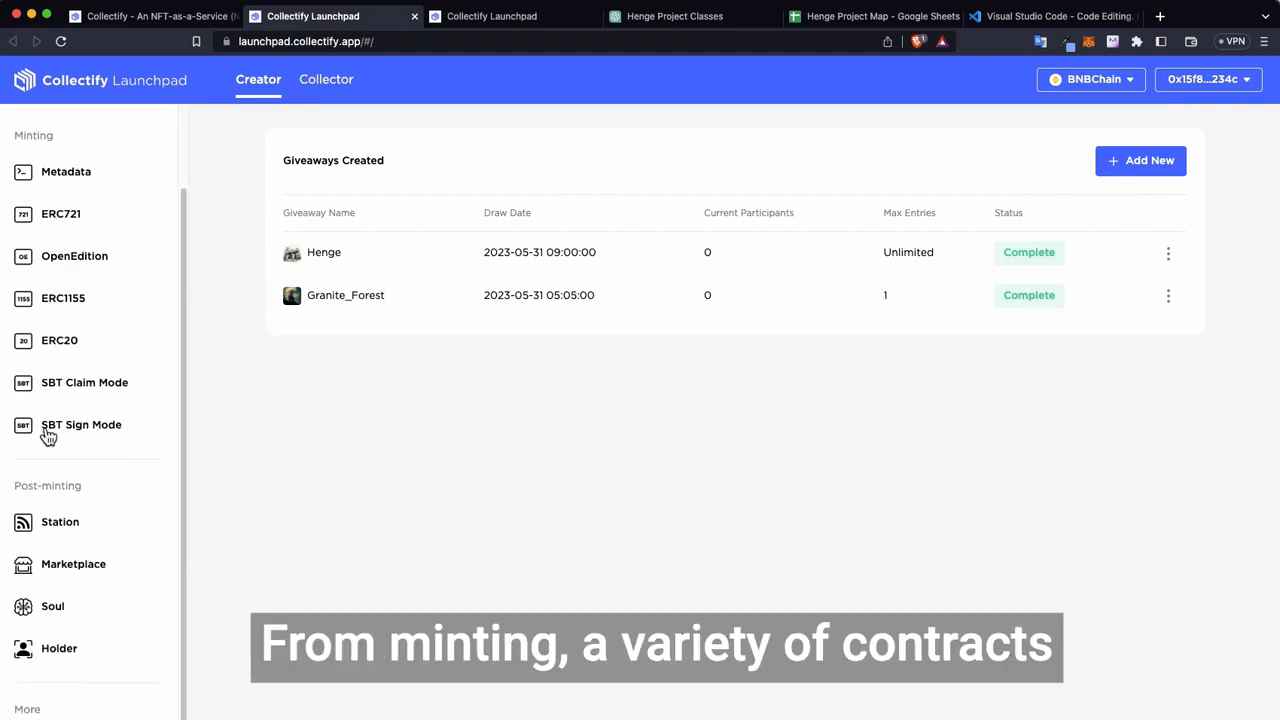
scroll(50, 450, "up", 2)
scroll(90, 190, "down", 1)
scroll(95, 210, "down", 2)
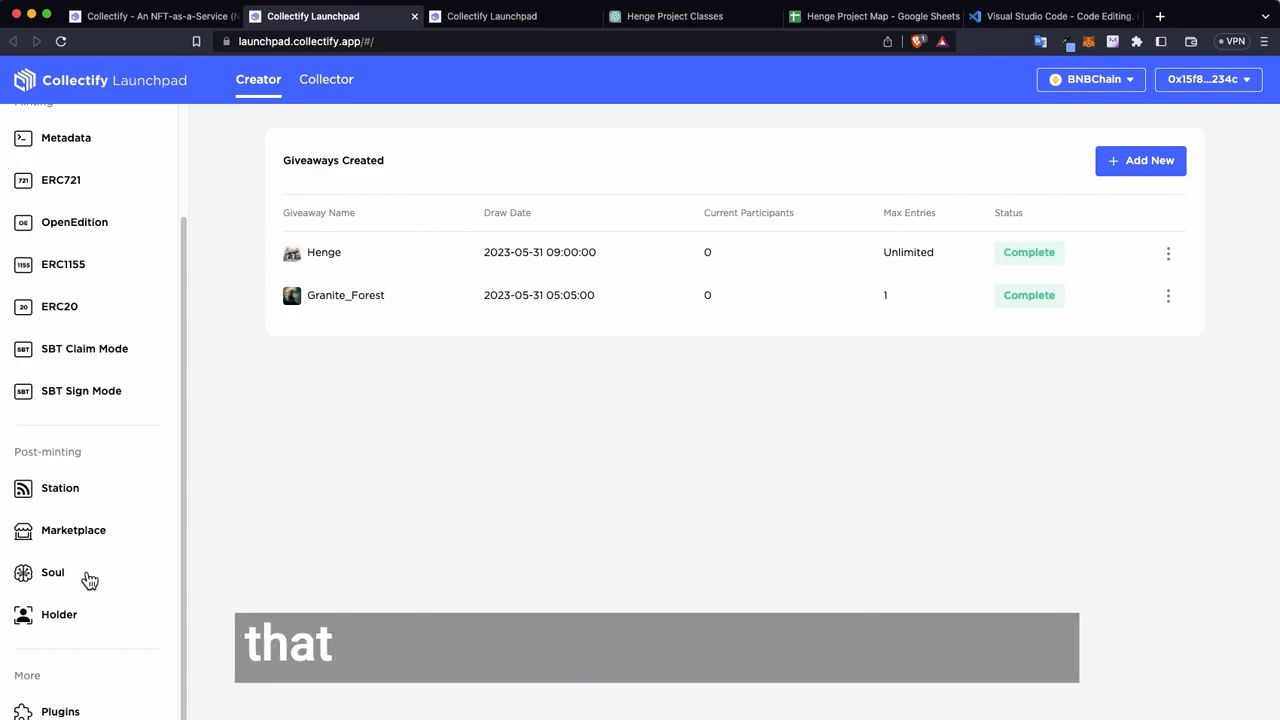
scroll(88, 580, "up", 3)
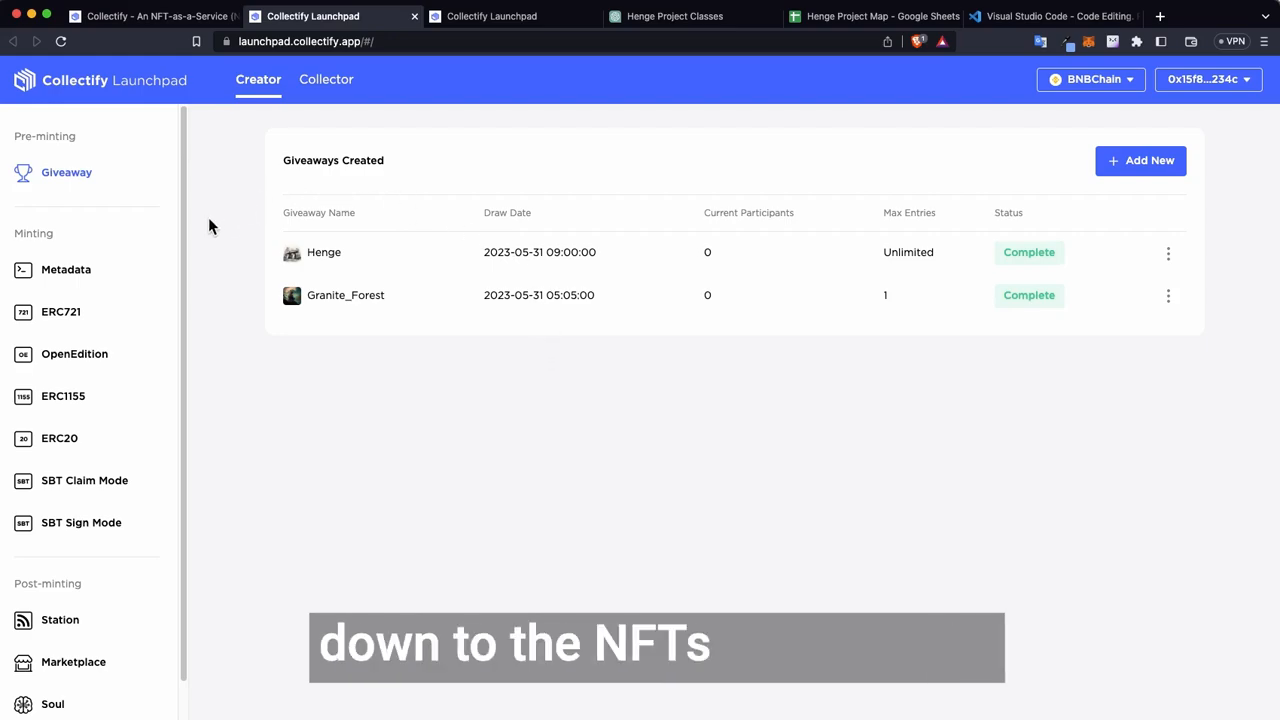
Start a new metadata collection for minting
left_click(62, 272)
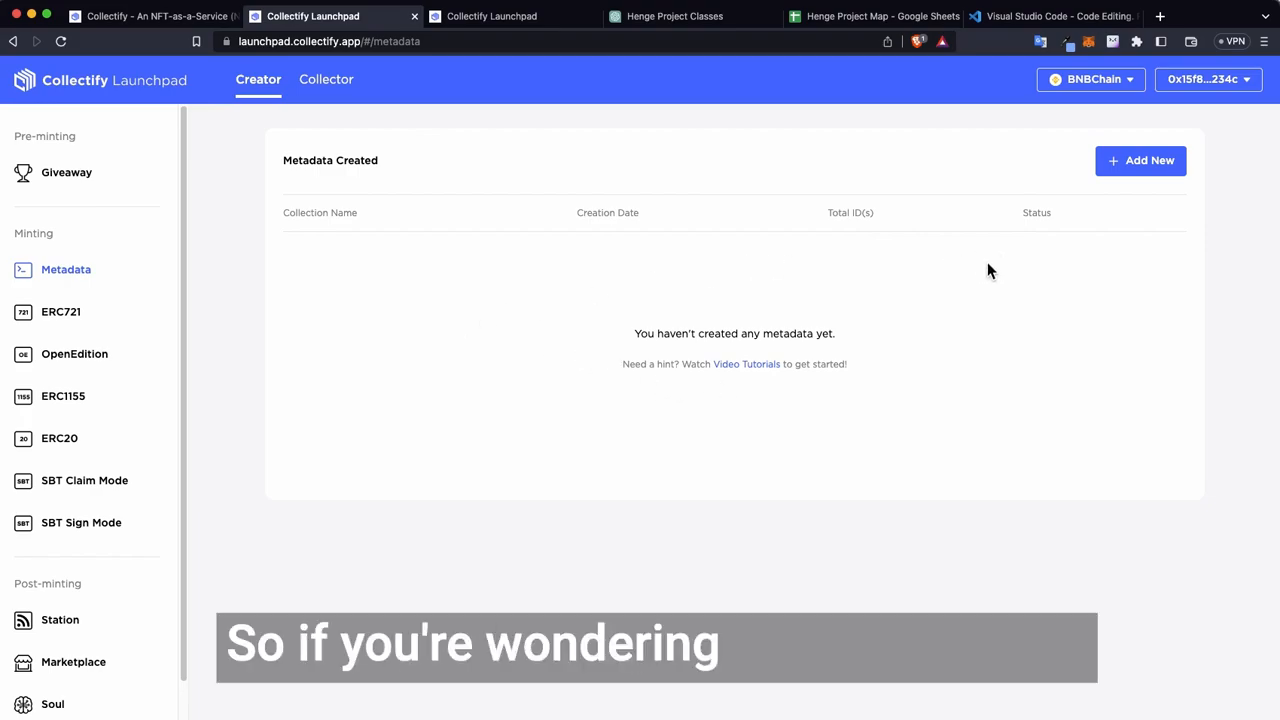
left_click(1150, 162)
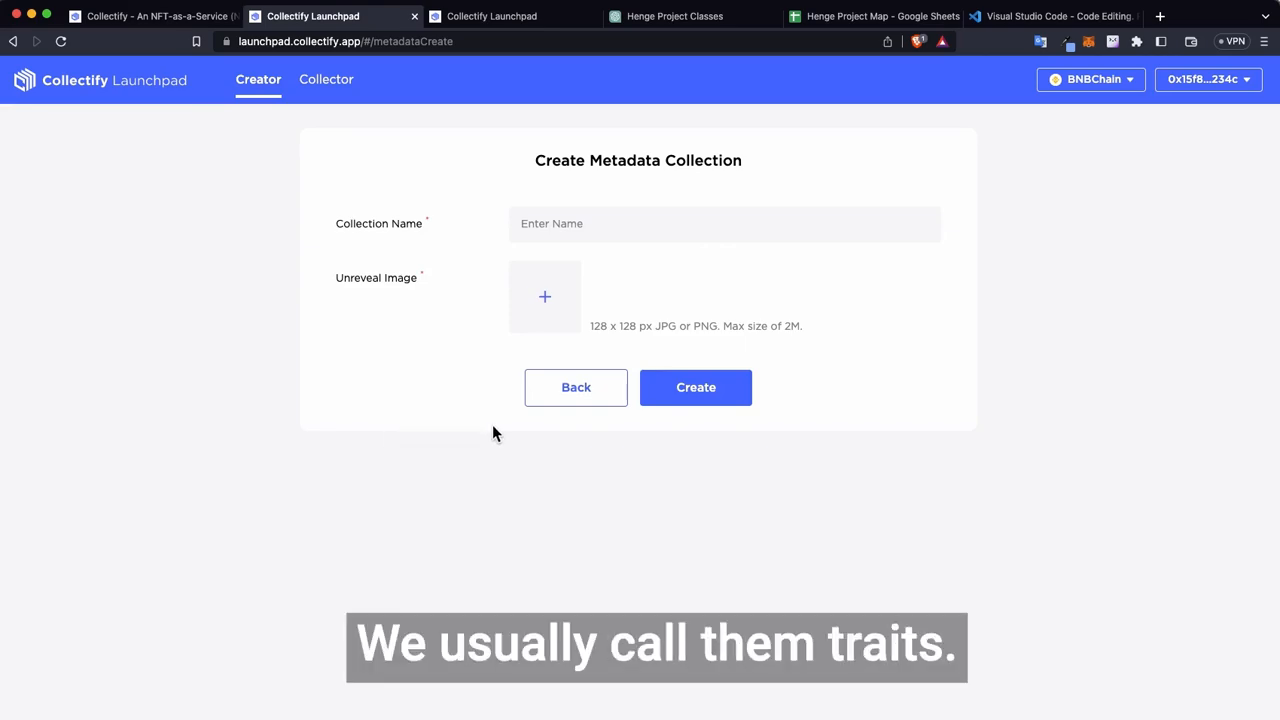
left_click(631, 223)
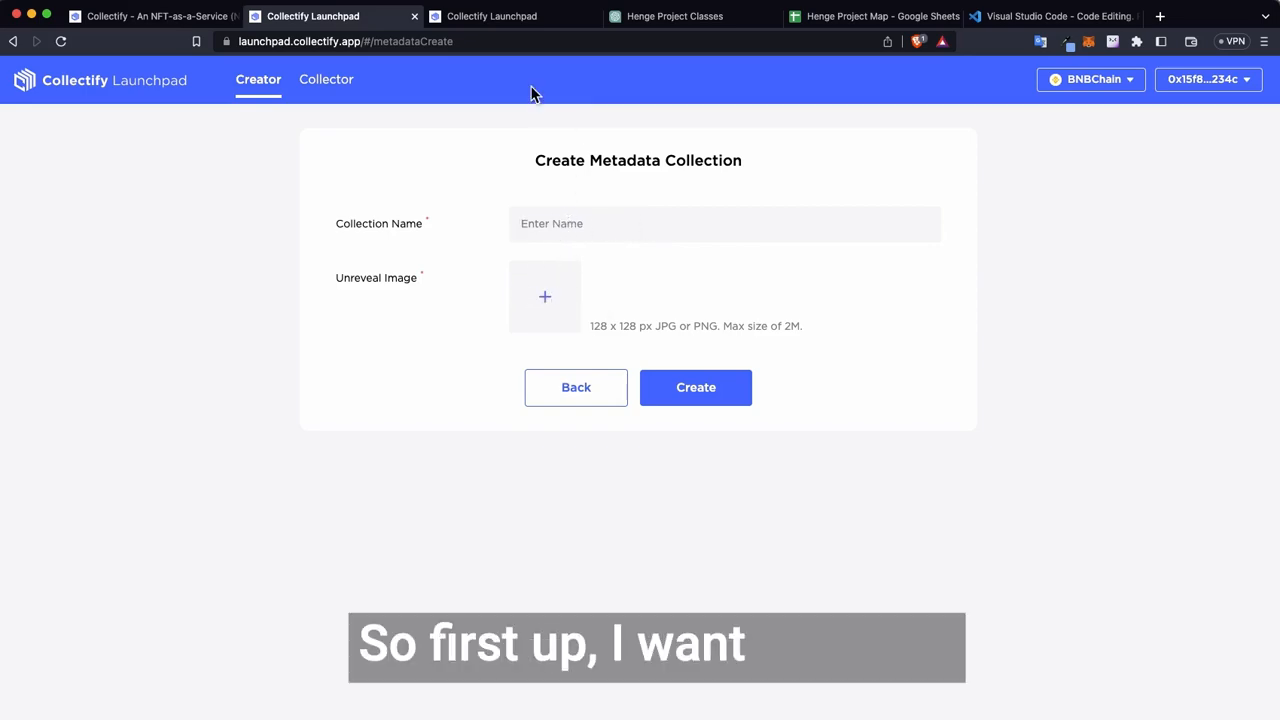
Copy the collection name from the Notion document and enter "Henge: Realms of Trínáirn" as the new collection's name
left_click(1277, 234)
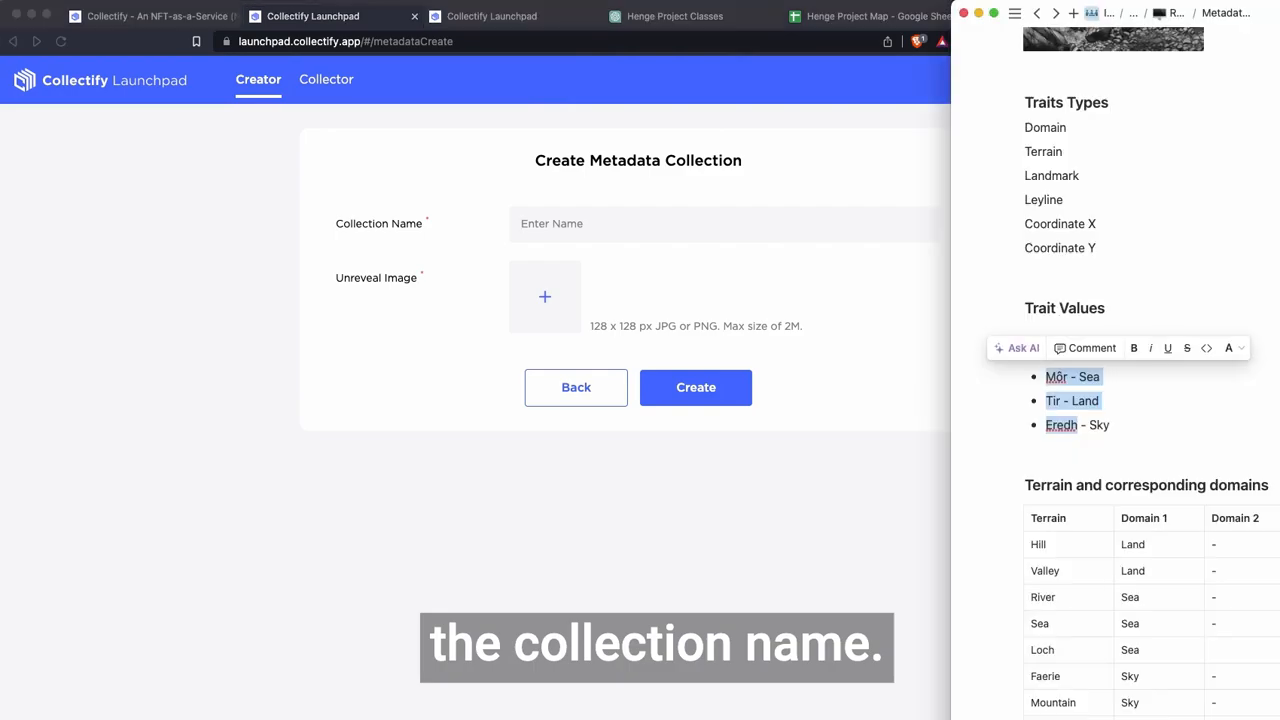
scroll(1130, 228, "up", 3)
scroll(1130, 228, "up", 5)
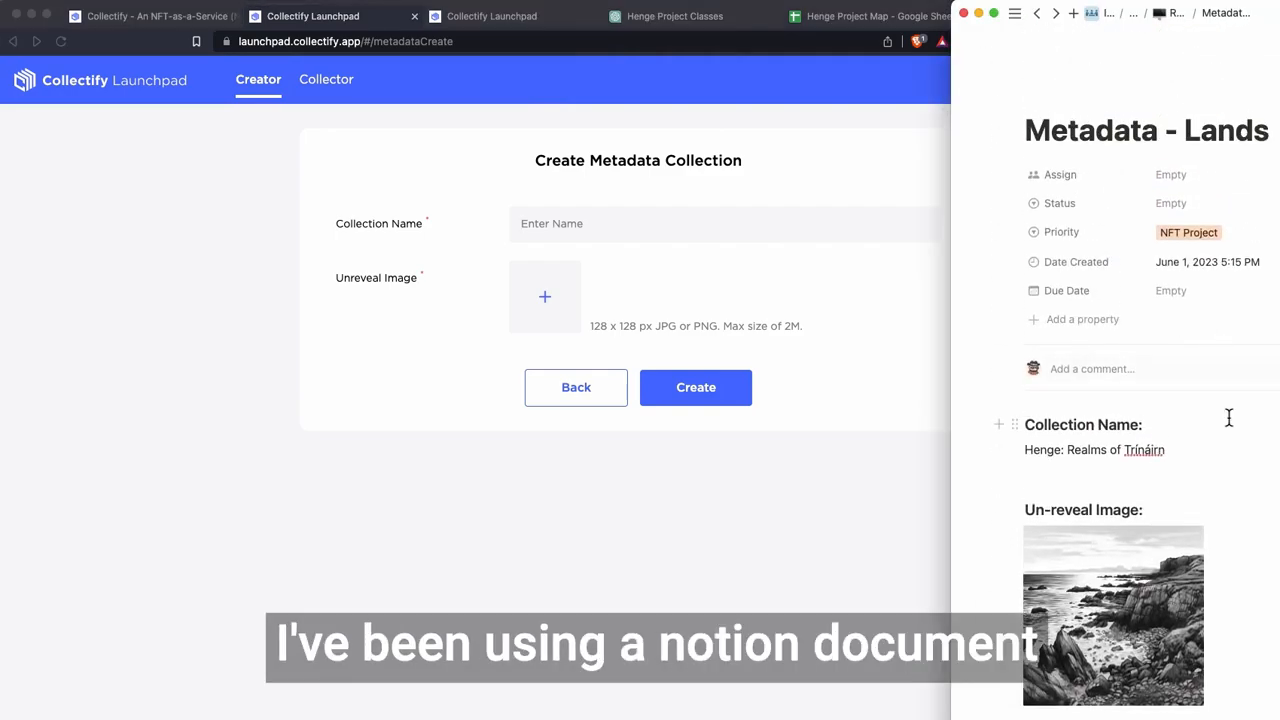
left_click_drag(1203, 454, 1005, 455)
key("super+c")
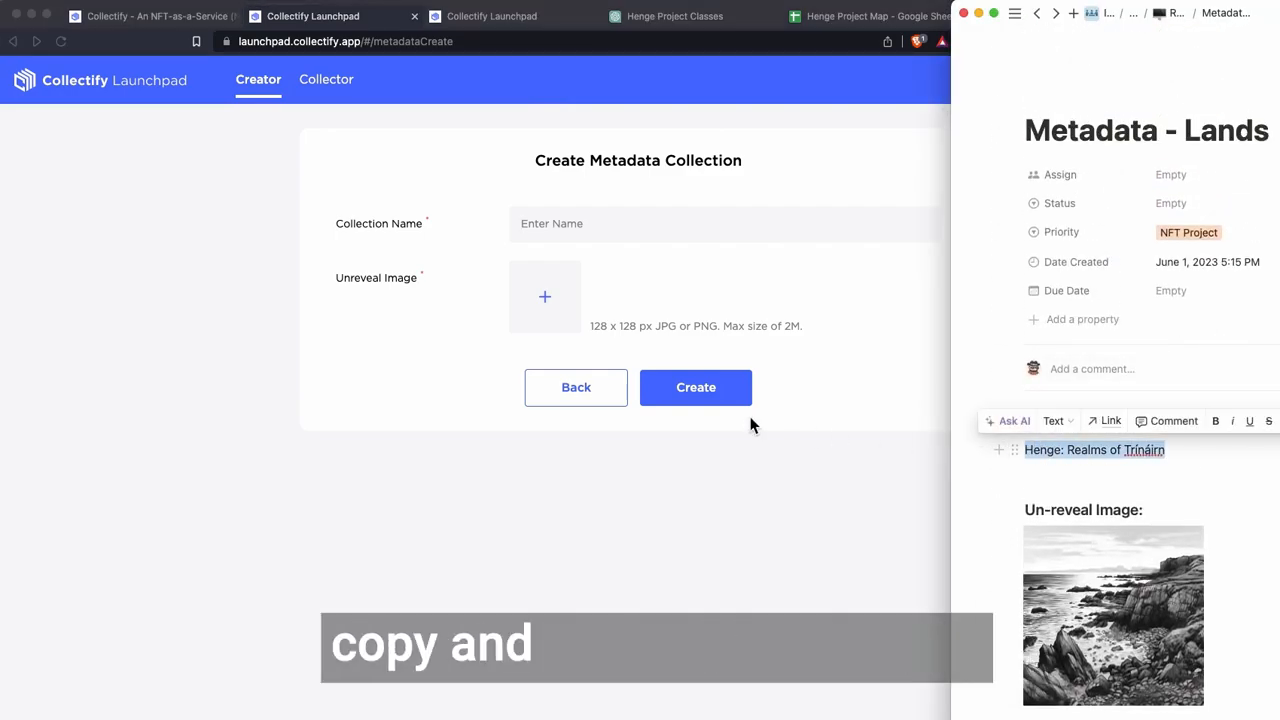
left_click(643, 222)
key("super+v")
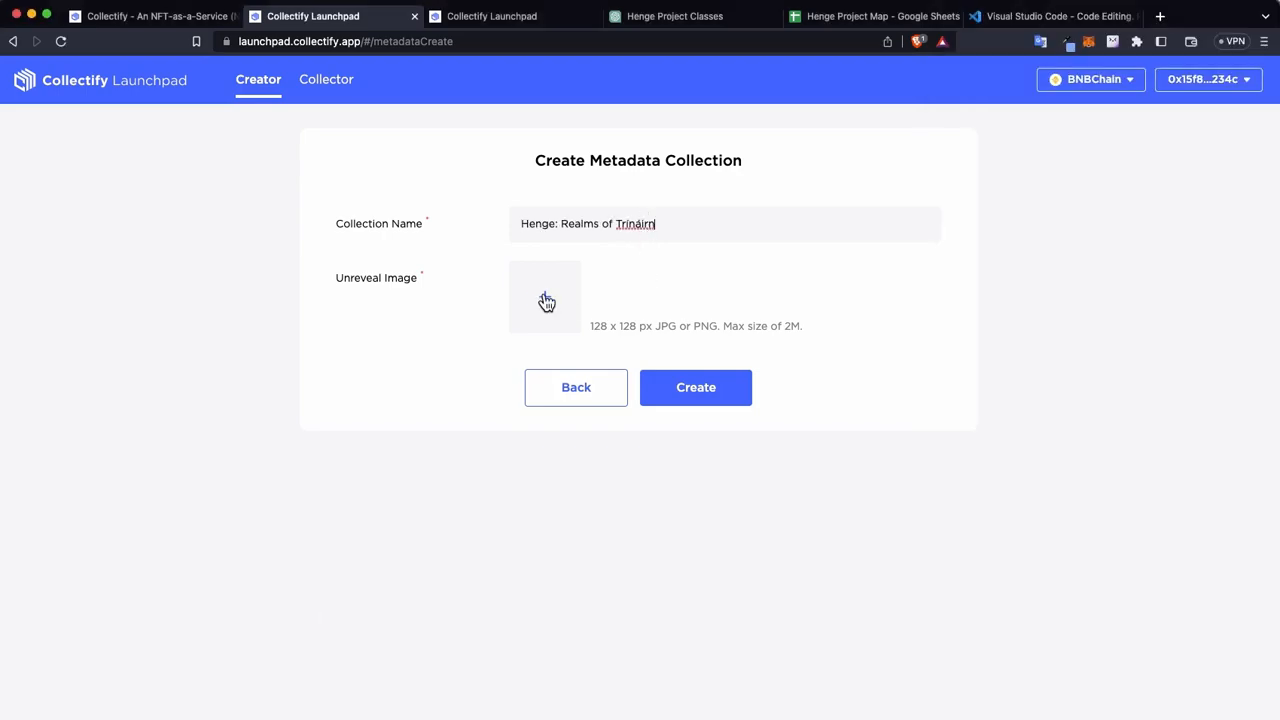
Upload Mor Tir Eredh from the Henge Project folder as the unreveal image and create the collection
left_click(545, 295)
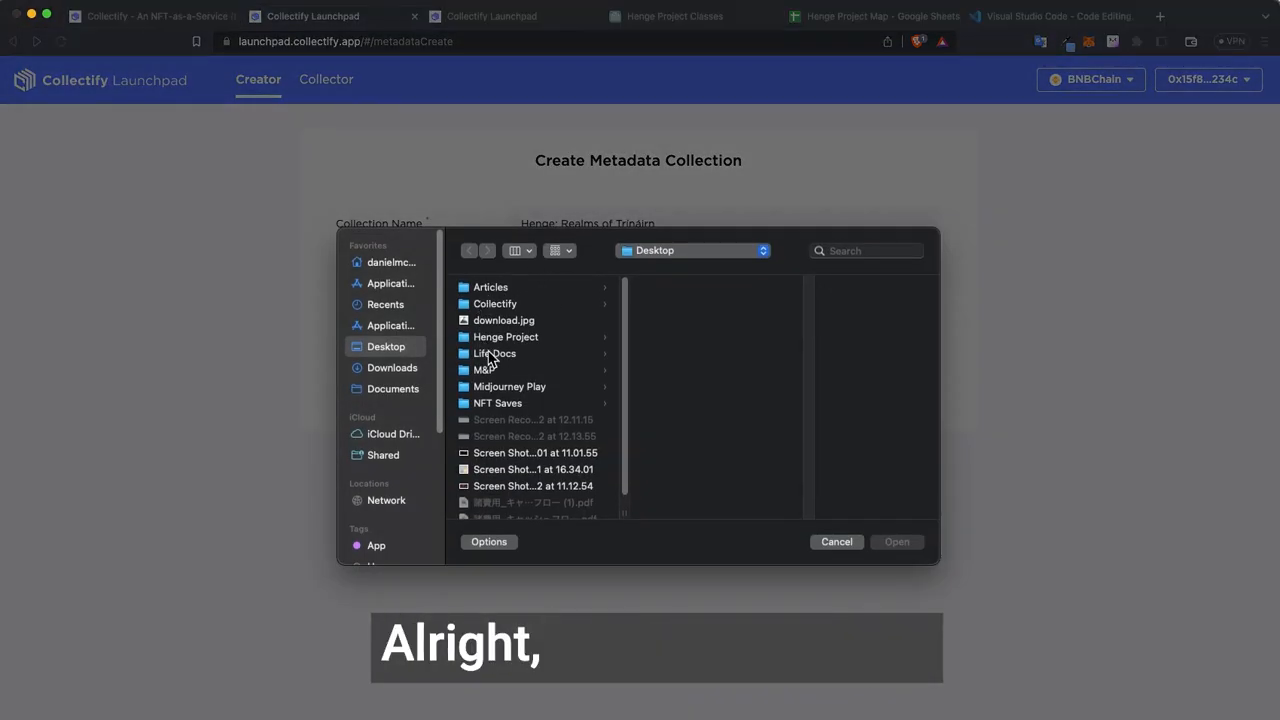
left_click(512, 337)
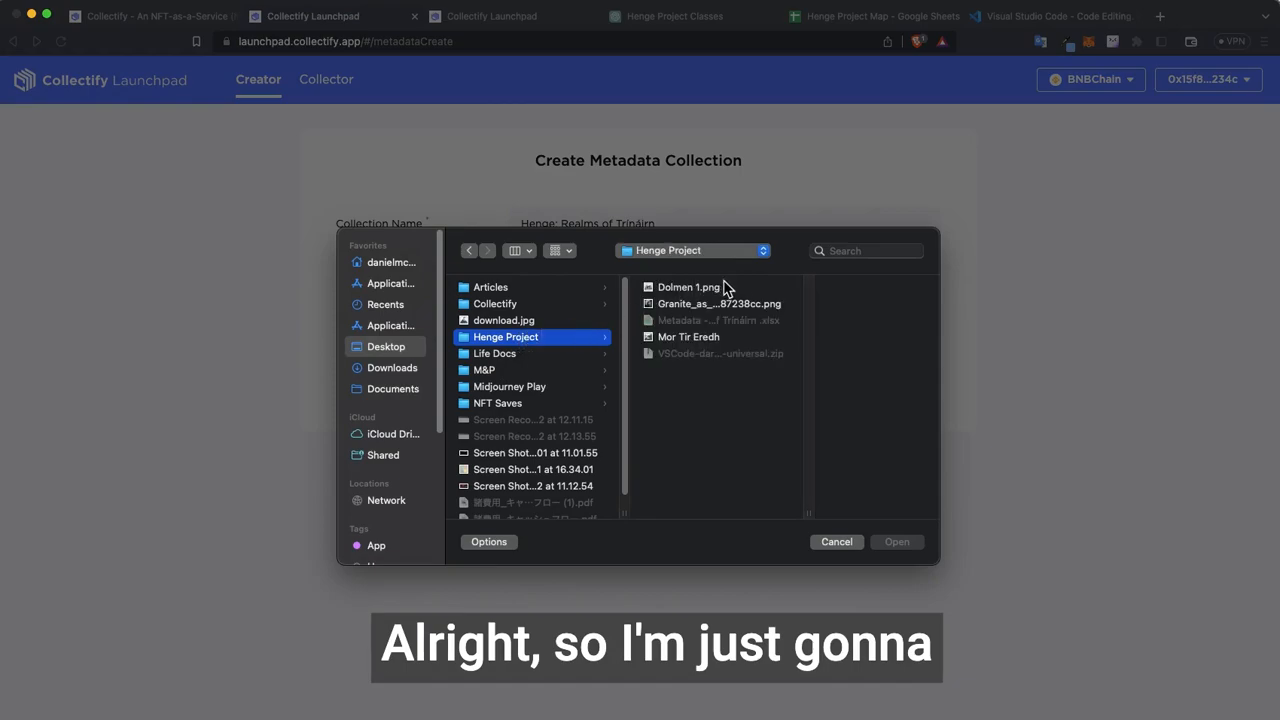
left_click(711, 342)
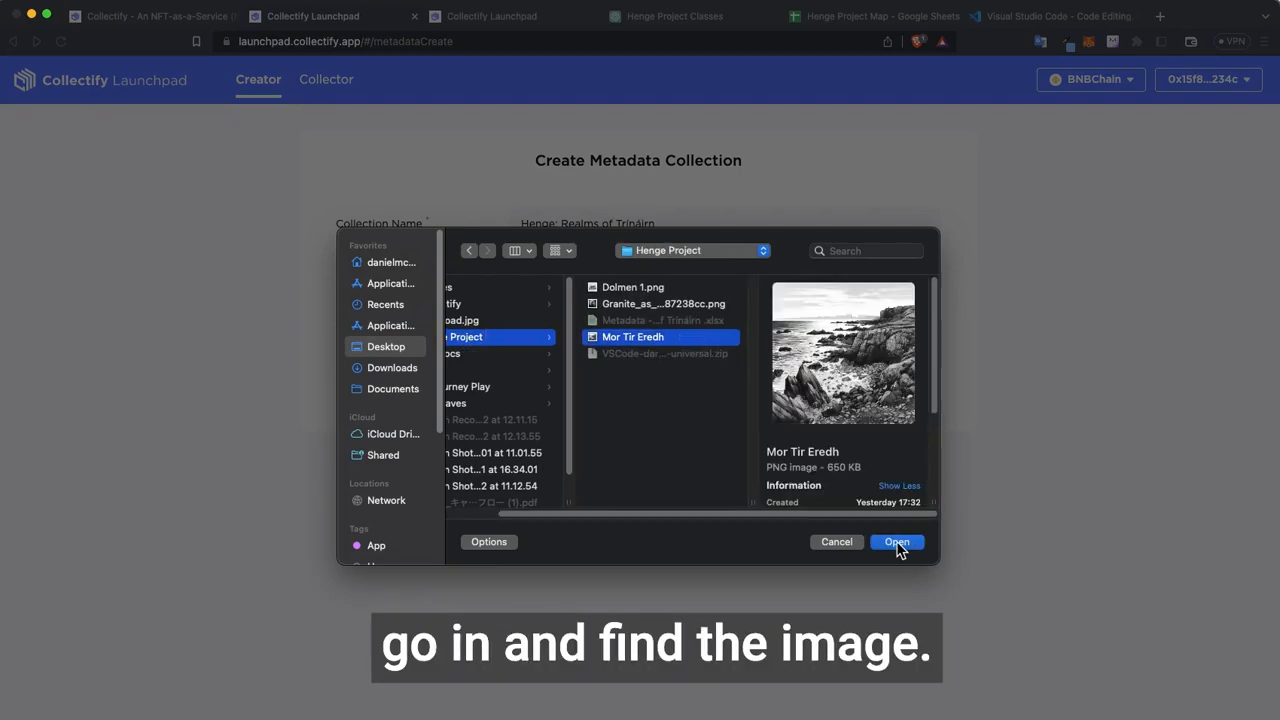
left_click(896, 542)
left_click(709, 390)
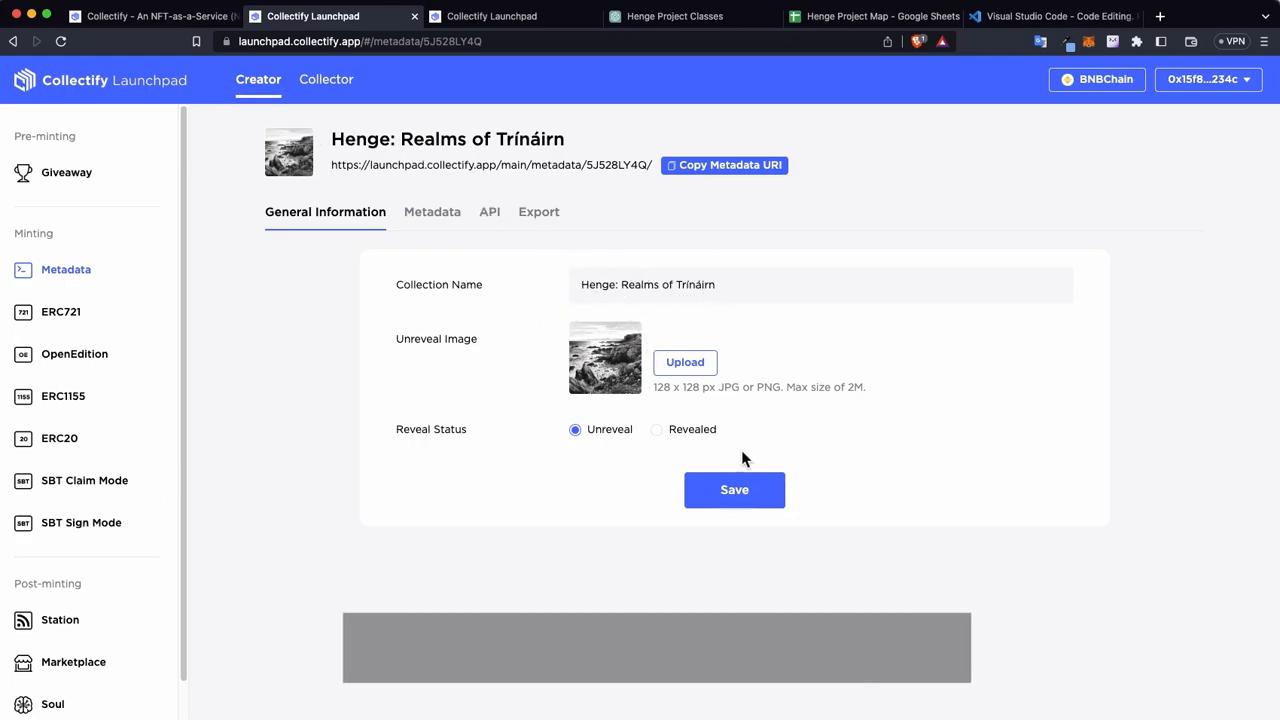
Save the collection's general information and start a new metadata entry in it
left_click(708, 495)
left_click(432, 212)
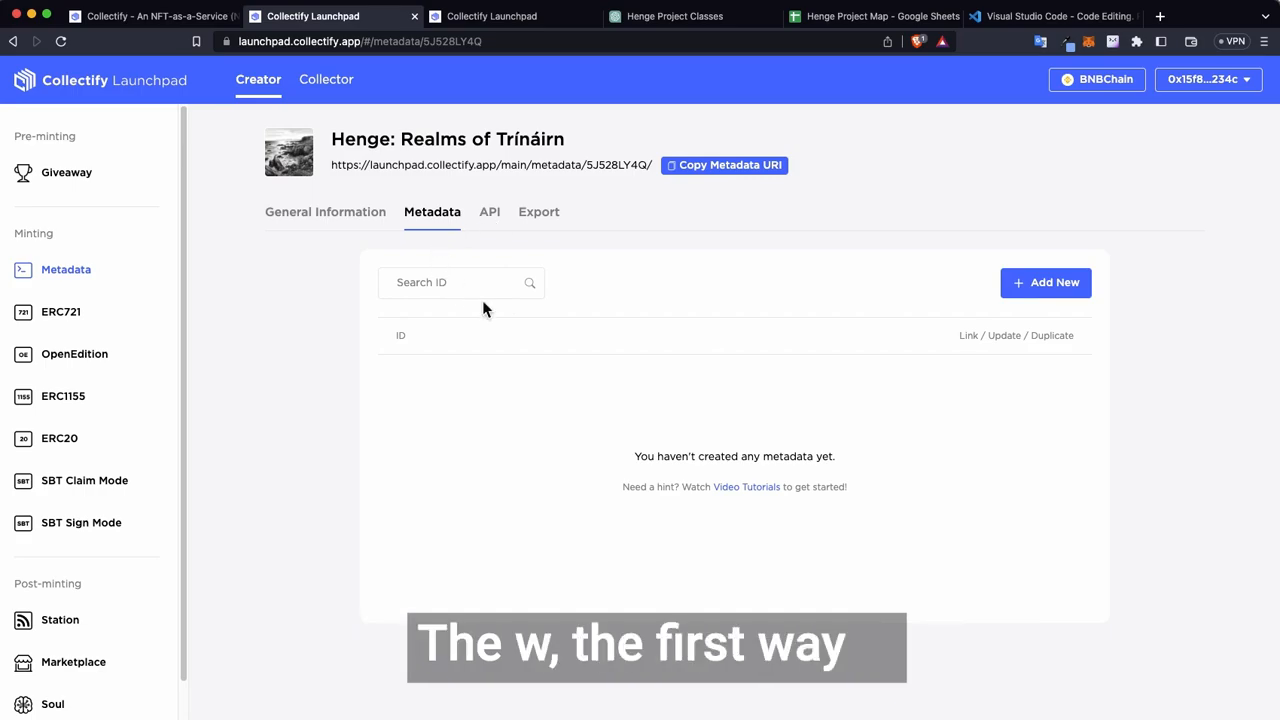
left_click(1014, 286)
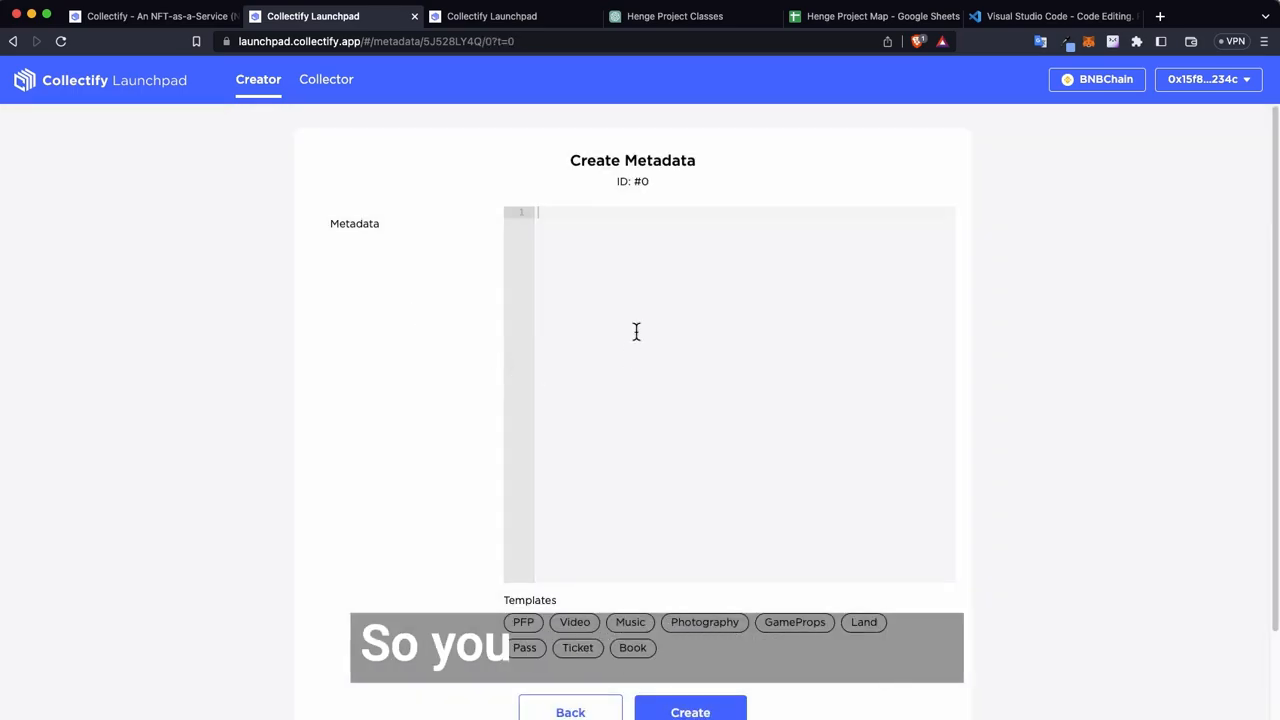
Load the PFP metadata template and examine its name, image and attribute trait types with their values
scroll(720, 390, "down", 1)
left_click(523, 593)
scroll(686, 446, "up", 1)
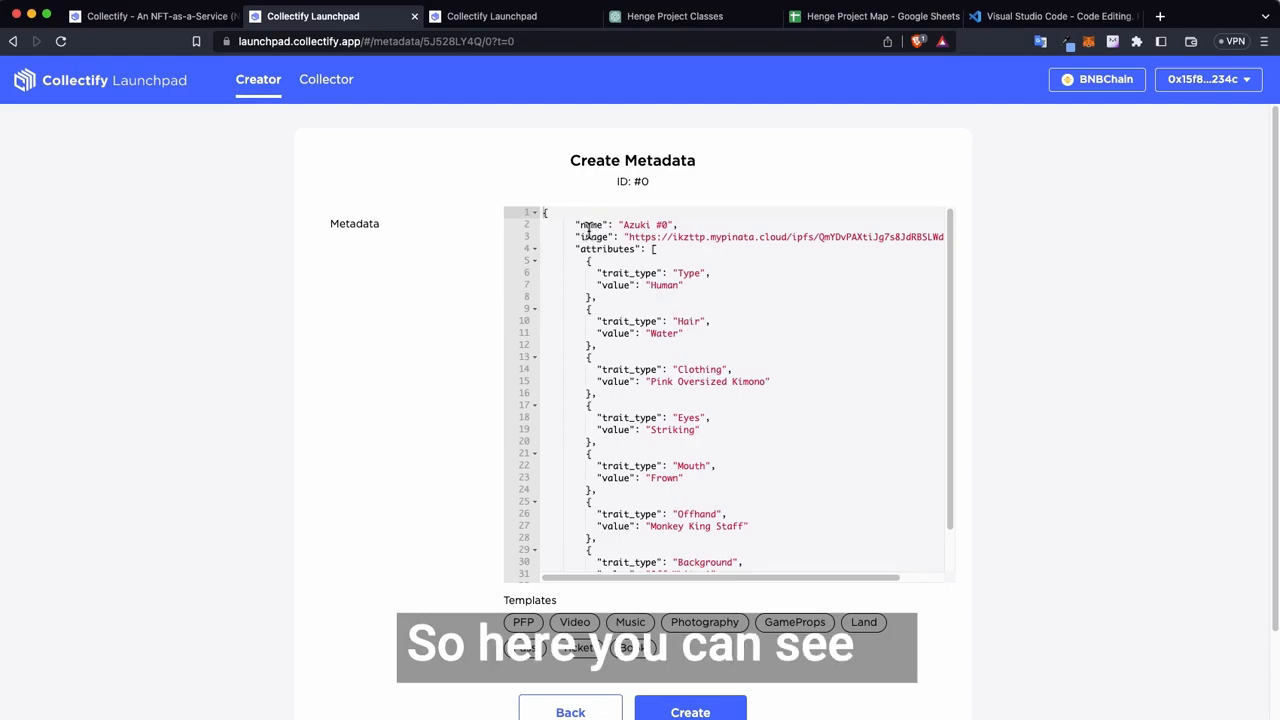
left_click(625, 226)
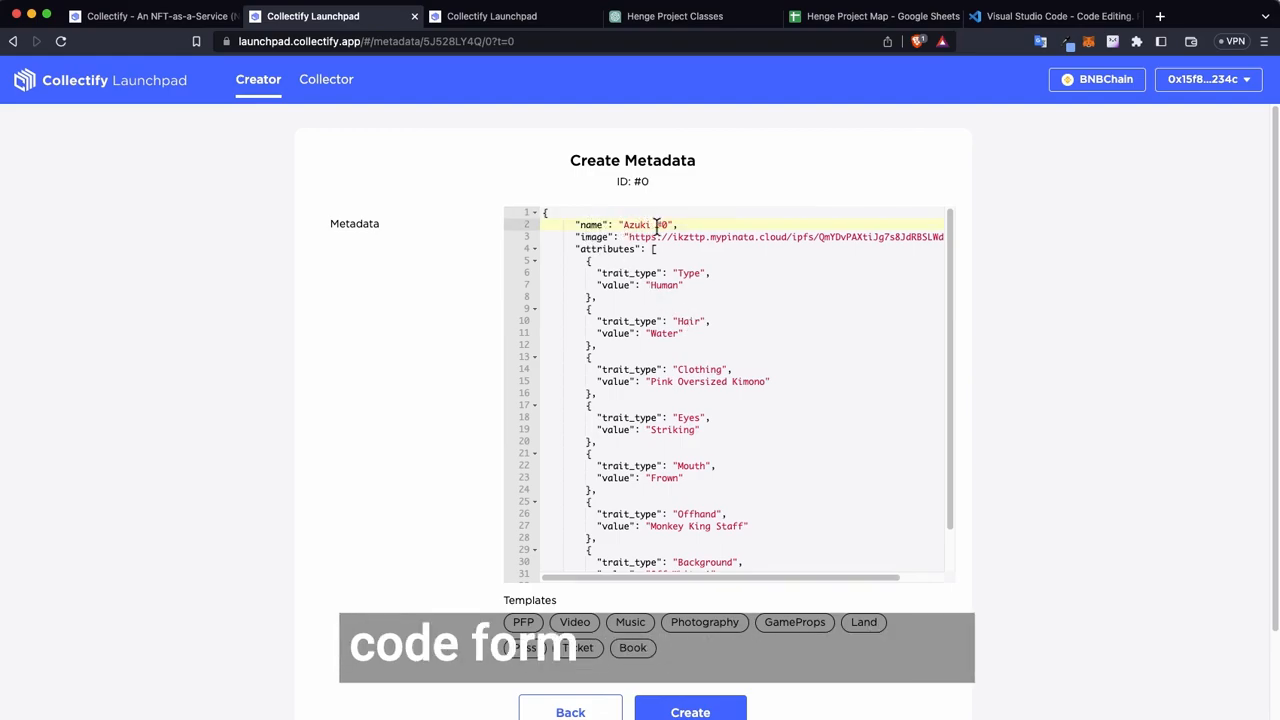
left_click(629, 237)
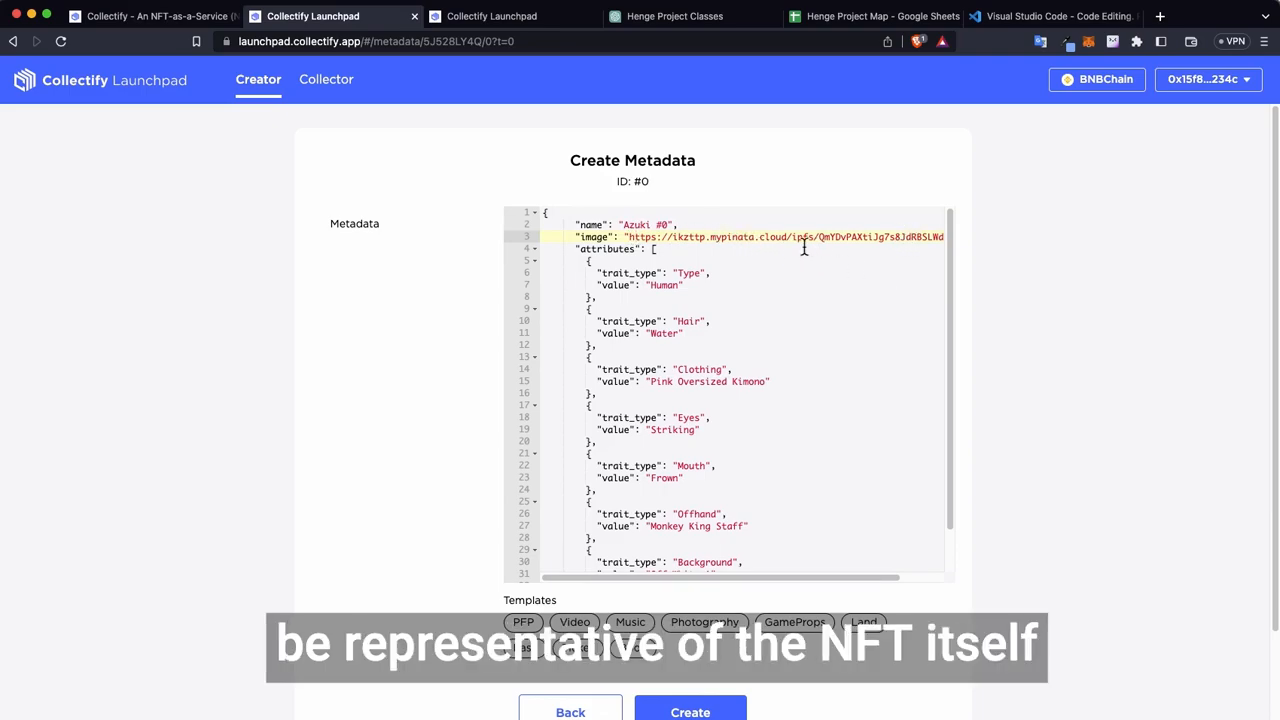
left_click(699, 272)
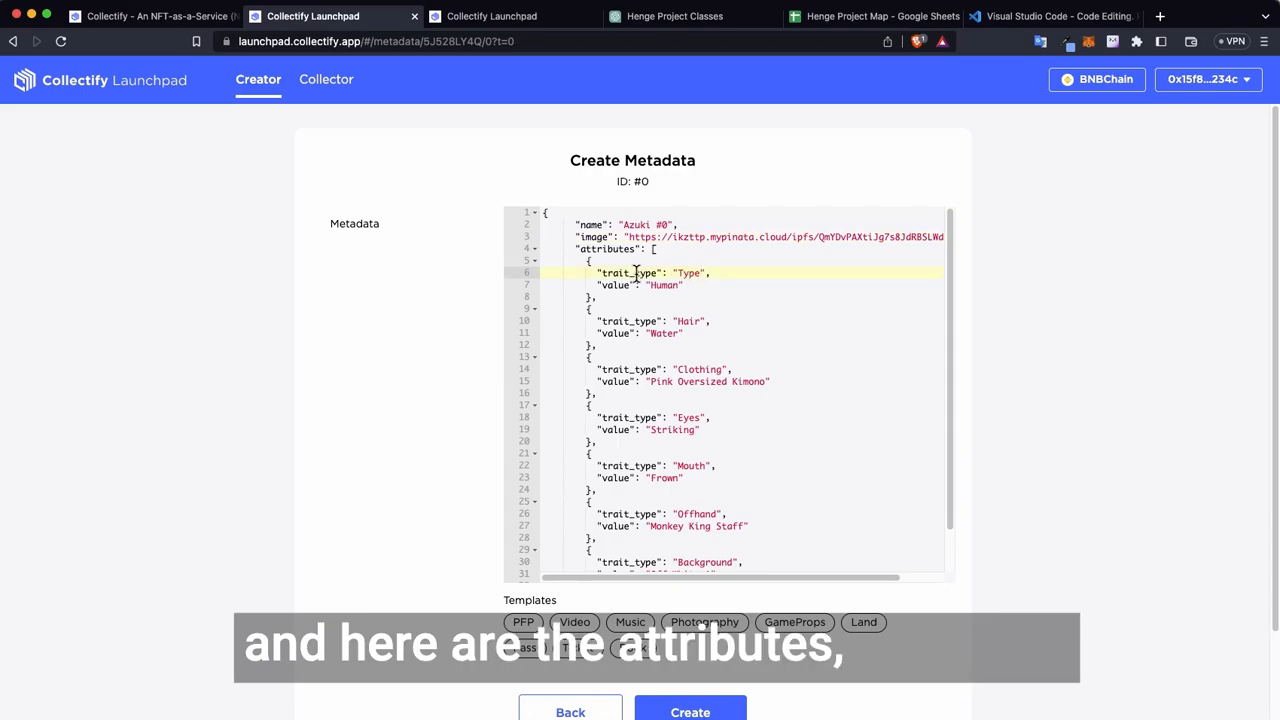
left_click(673, 285)
left_click(690, 321)
left_click(674, 333)
left_click(695, 321)
left_click(689, 320)
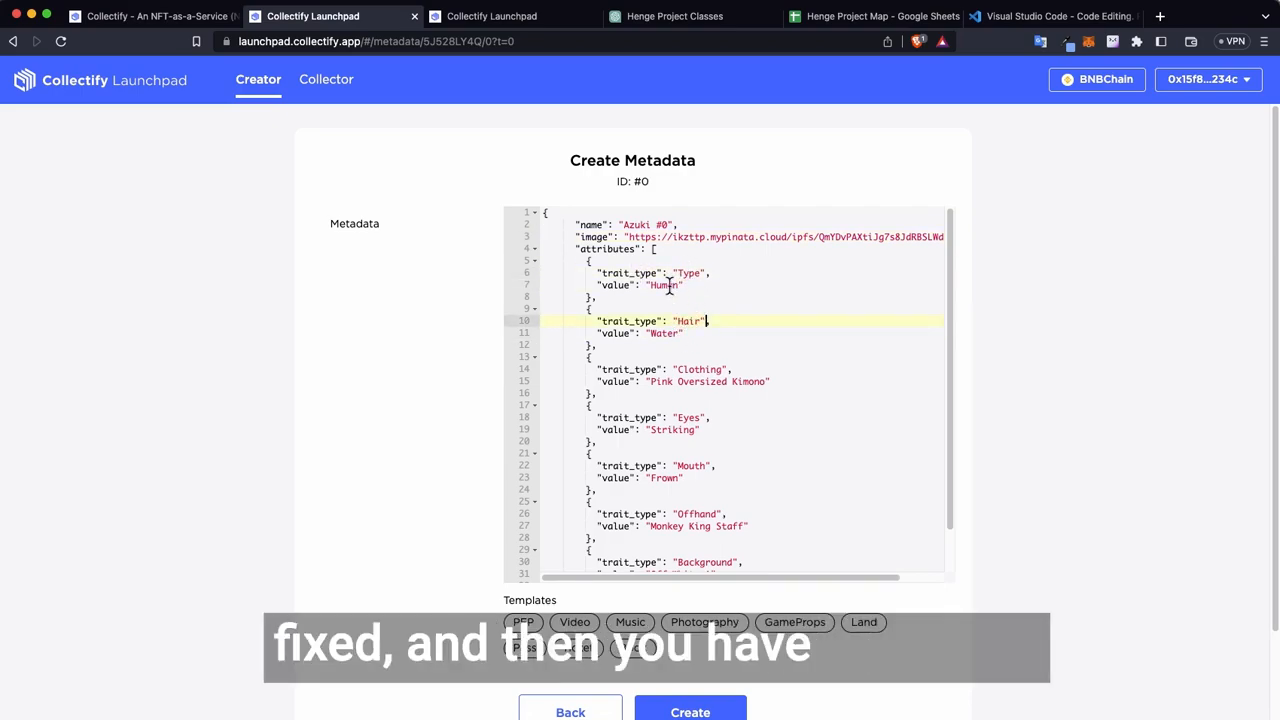
left_click(666, 285)
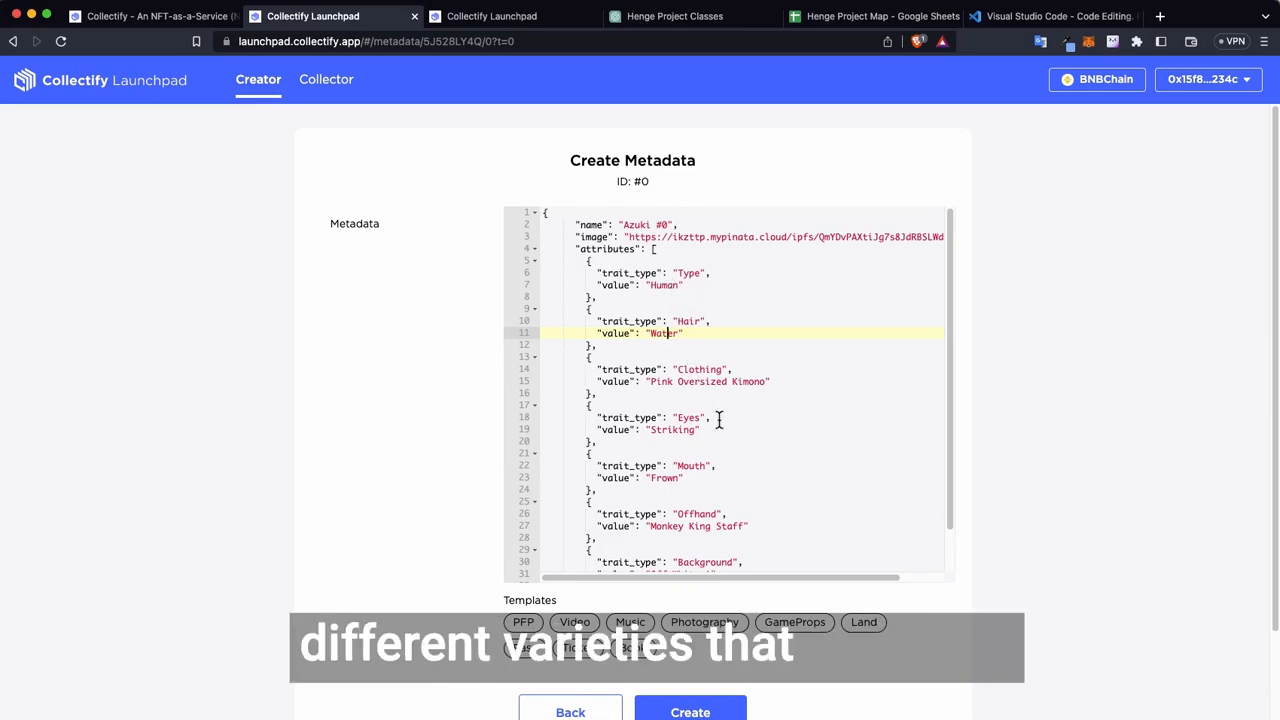
scroll(686, 563, "down", 3)
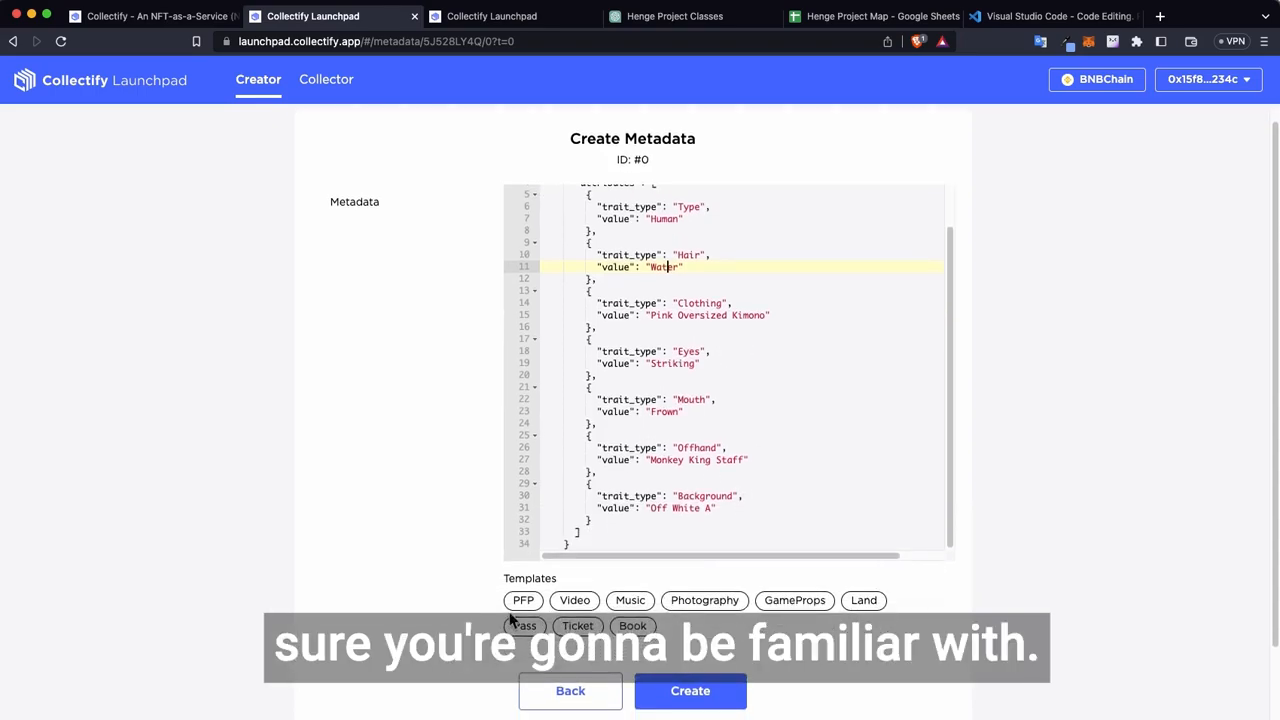
Preview the Video, Music, Photography and GameProps metadata templates in turn
left_click(578, 601)
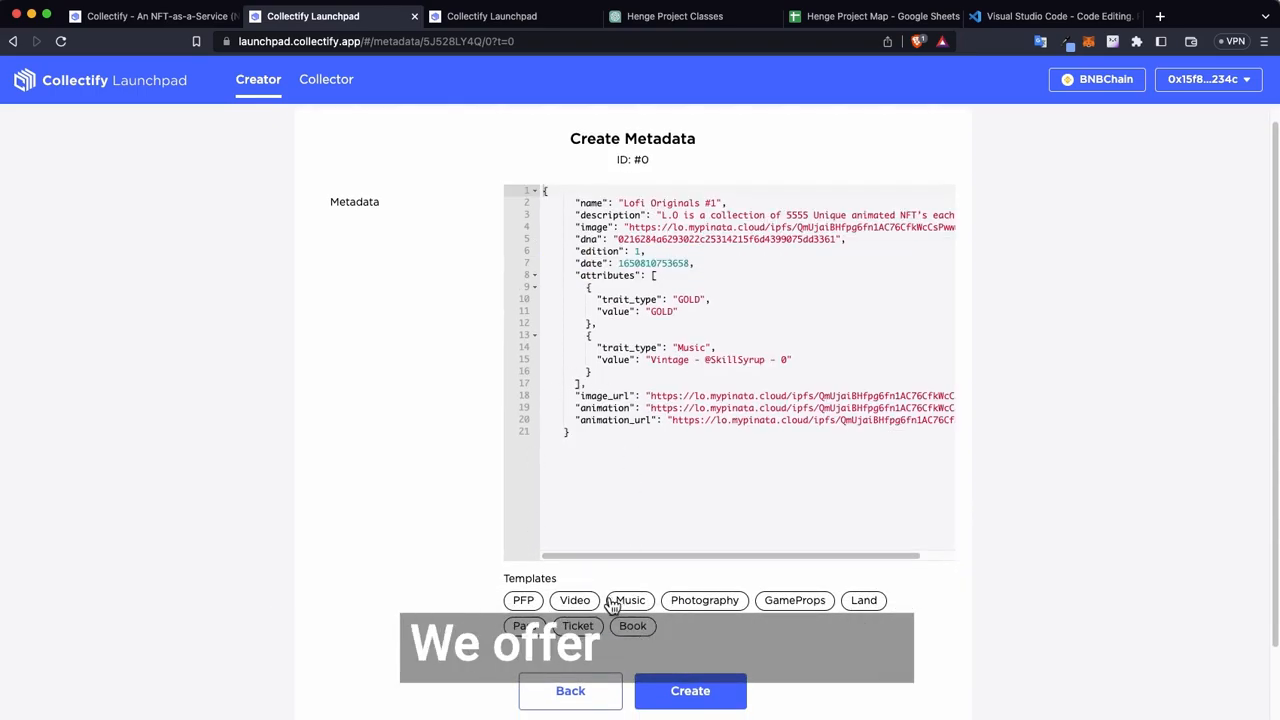
left_click(628, 601)
left_click(695, 601)
left_click(806, 601)
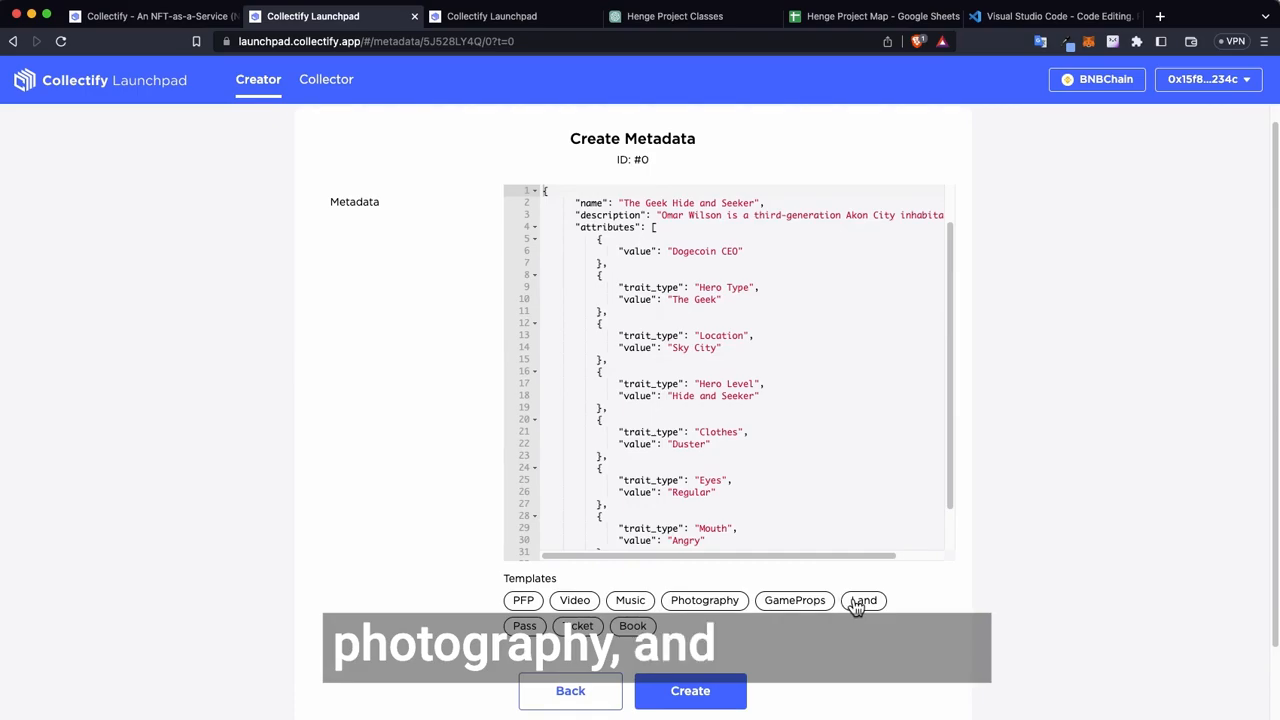
Load the Land template into the metadata entry and look over its JSON code
left_click(862, 603)
scroll(844, 445, "up", 1)
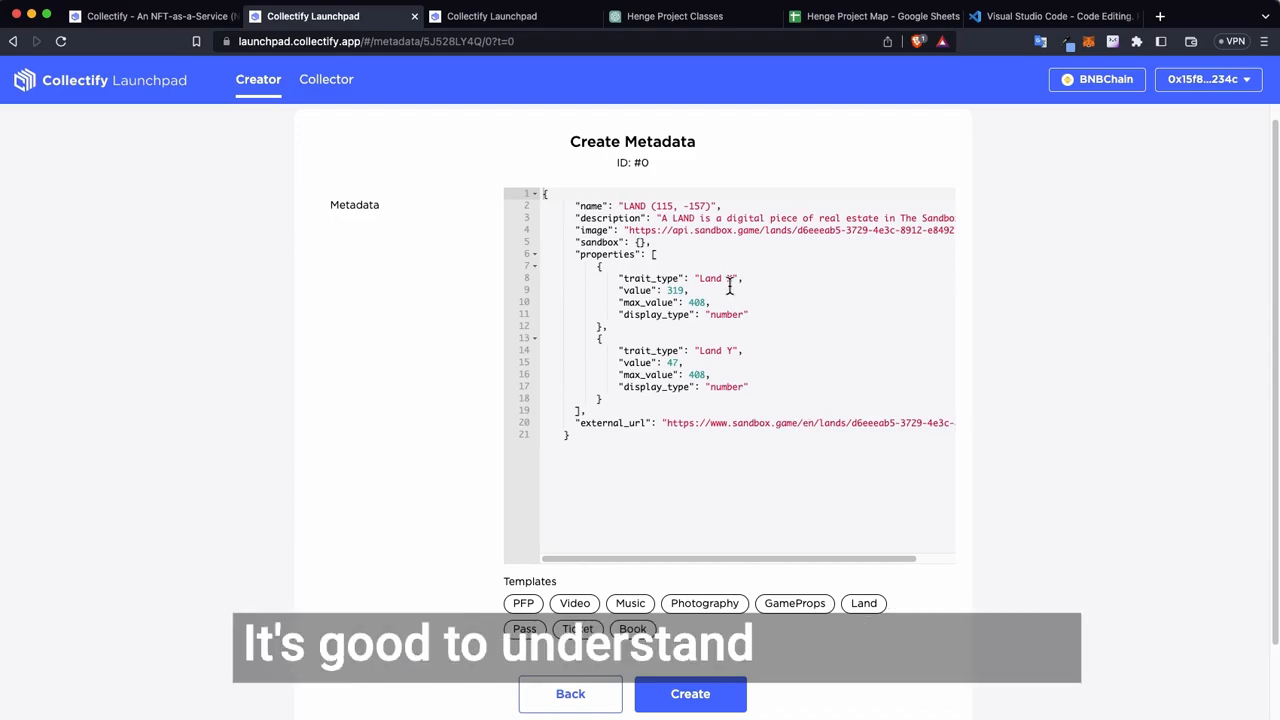
left_click(779, 483)
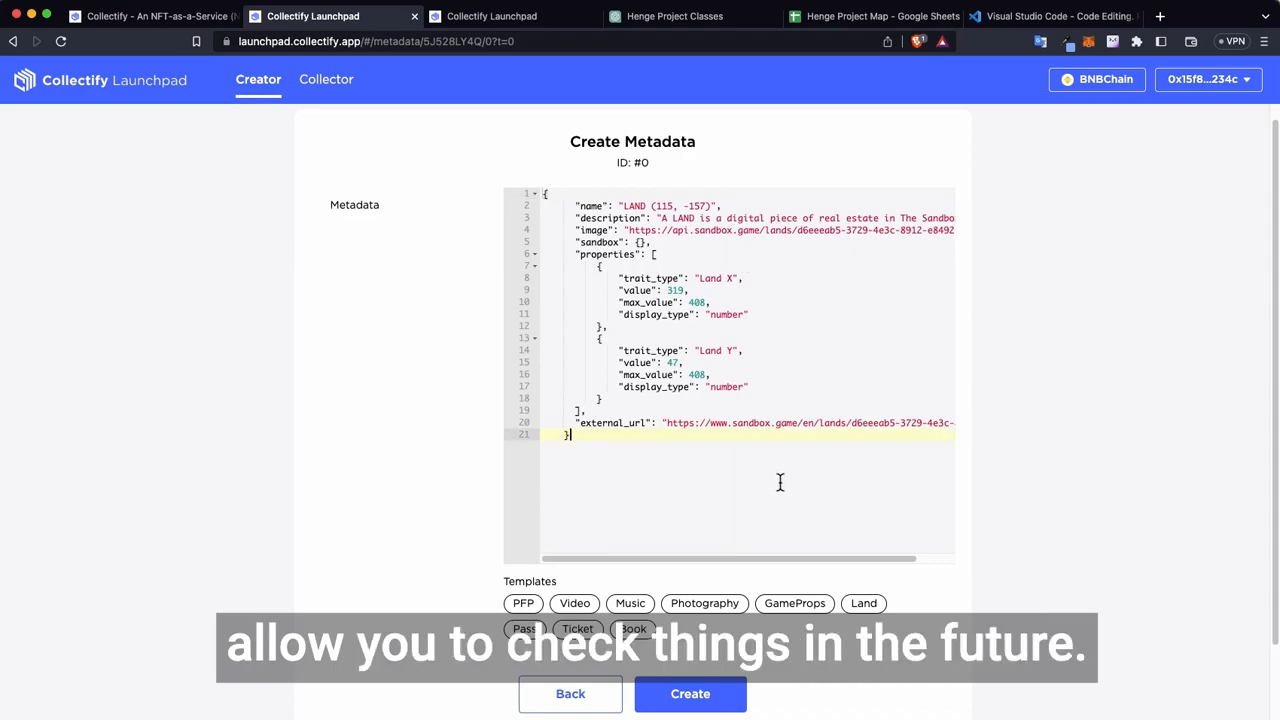
left_click_drag(726, 403, 547, 219)
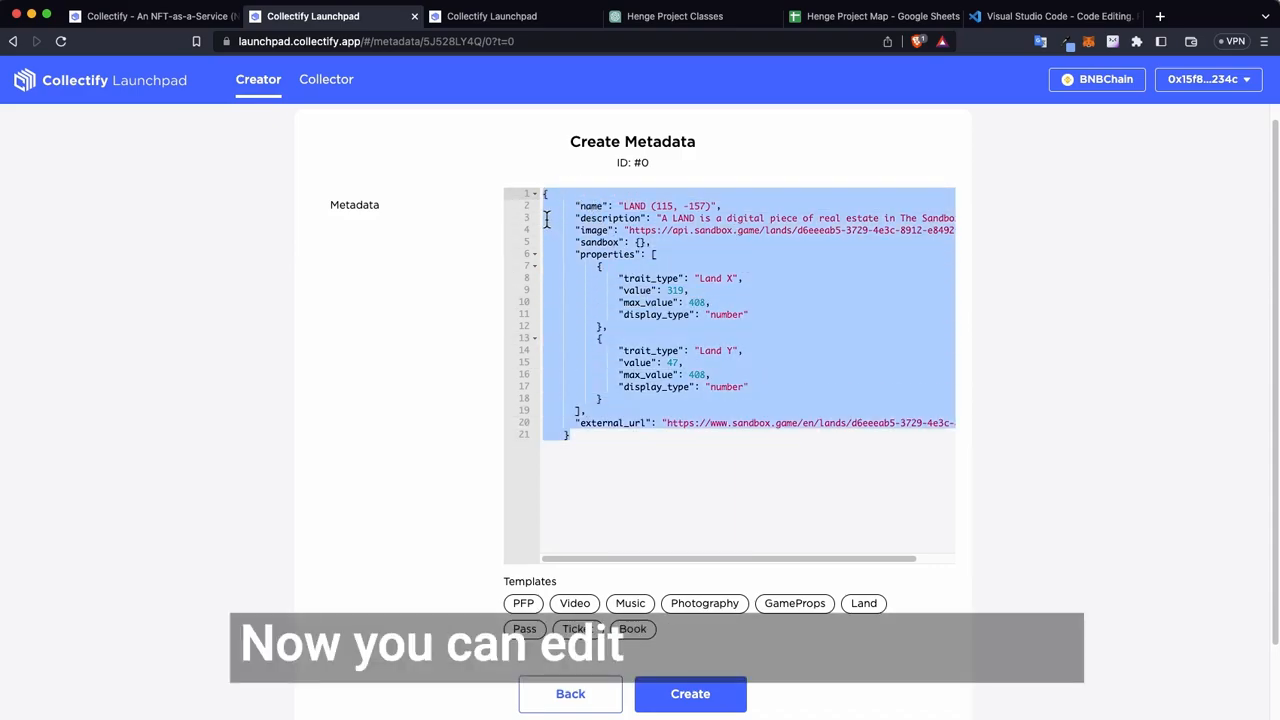
left_click(742, 473)
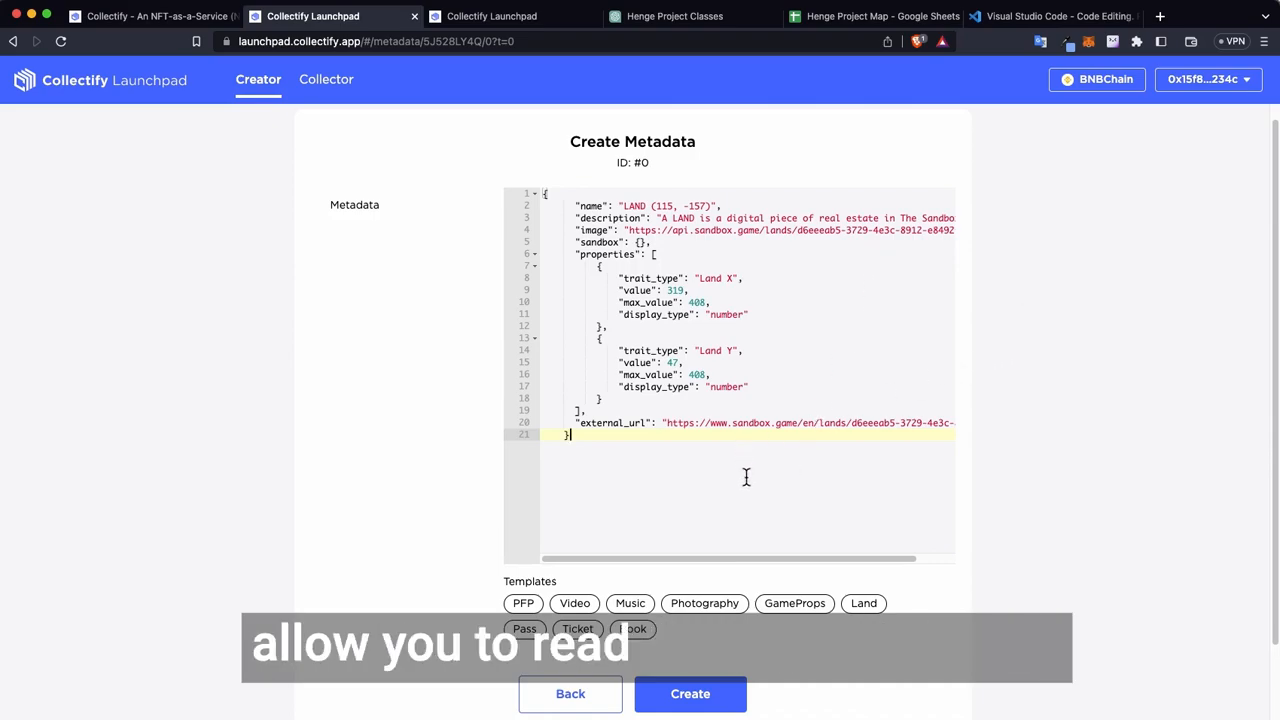
View the Visual Studio Code website, then bring the Metadata Test file in Visual Studio Code fully into view
left_click(1045, 18)
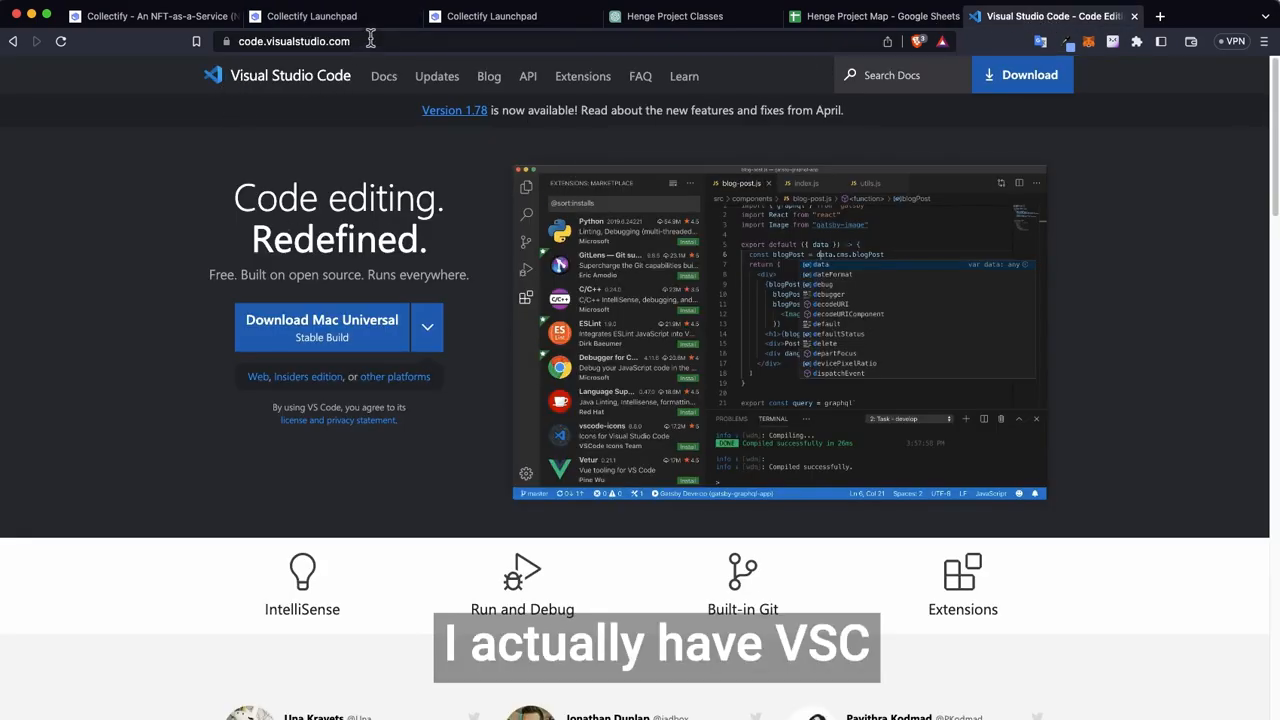
left_click(334, 20)
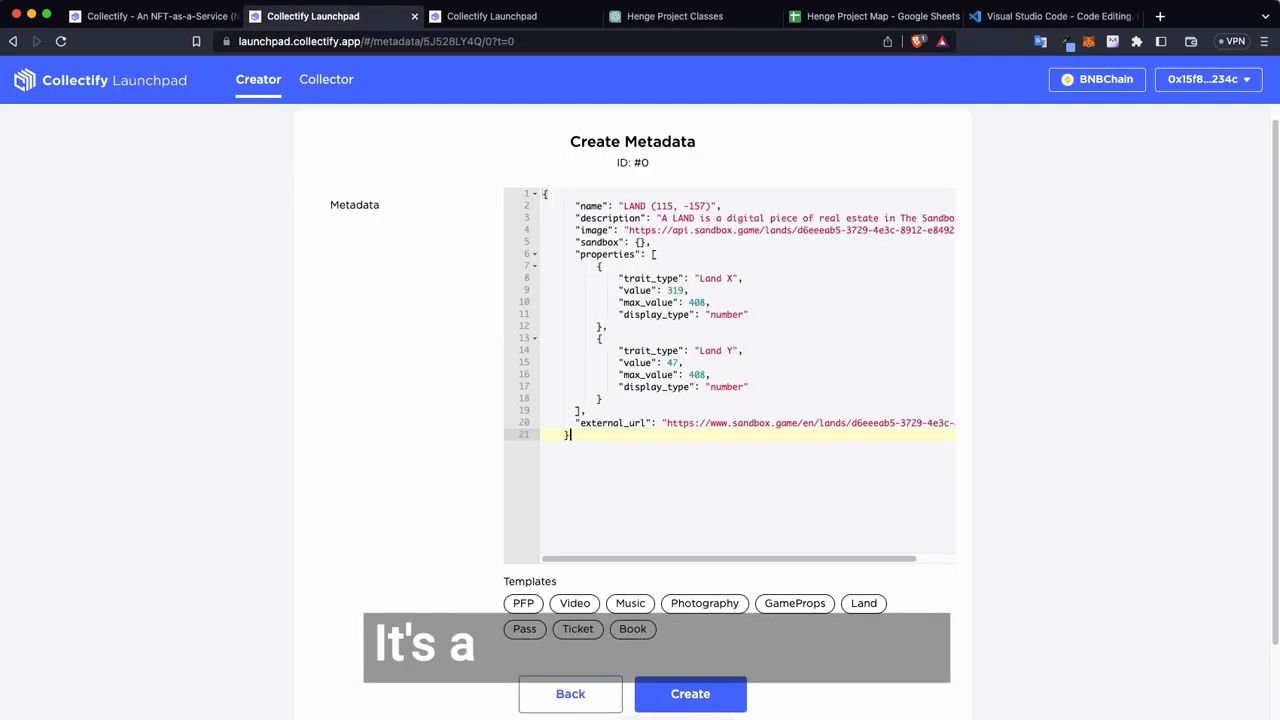
left_click(948, 712)
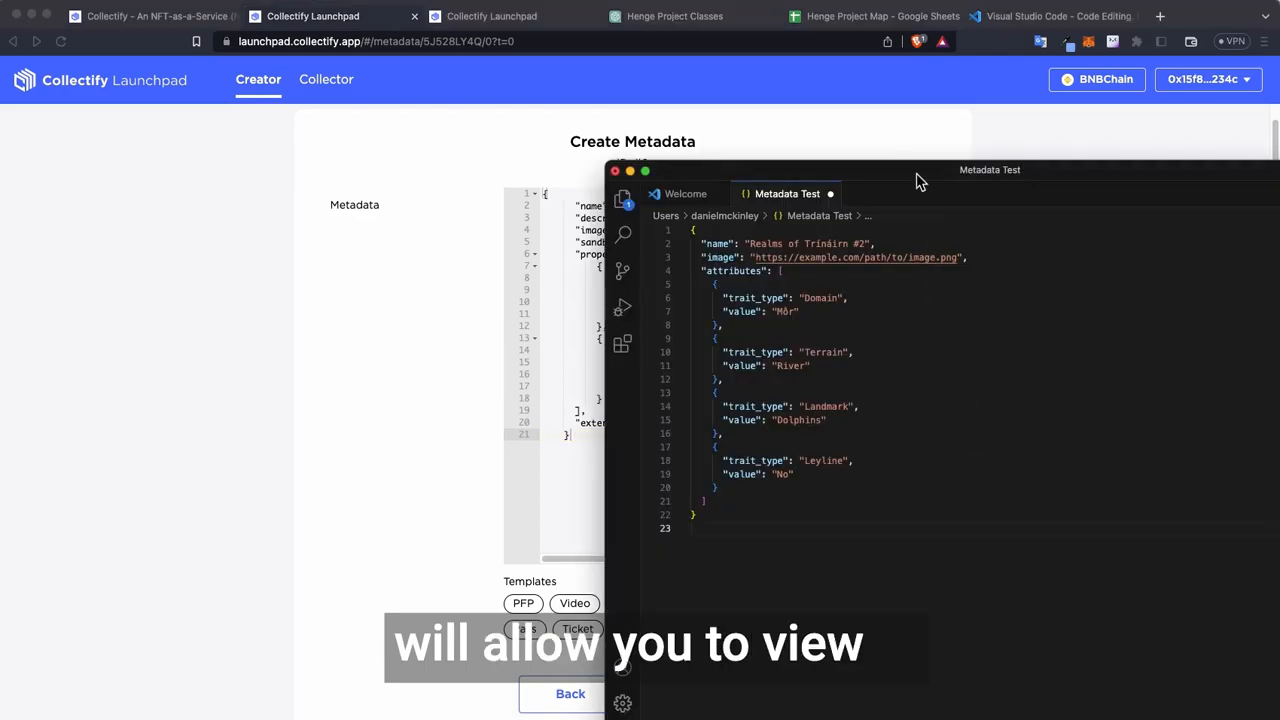
left_click_drag(916, 172, 724, 85)
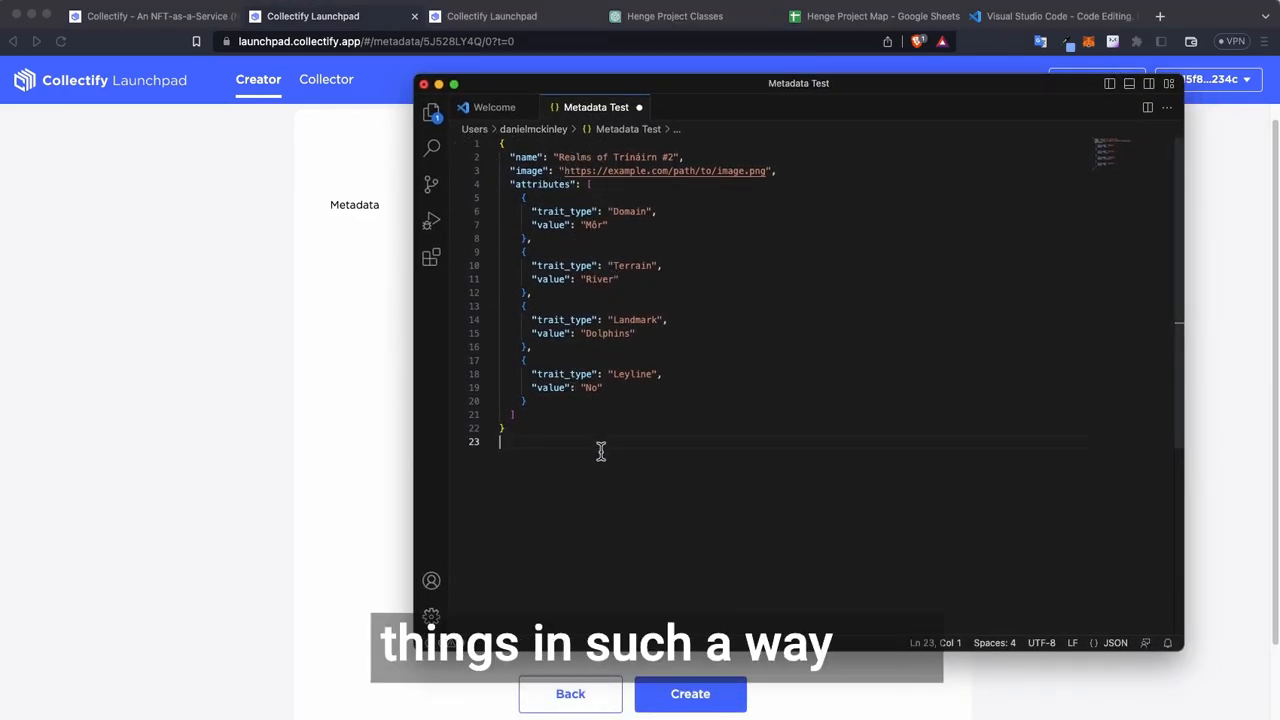
Paste the Land template JSON below the existing Realms of Trínáirn #2 entry in the Metadata Test file
key("super+v")
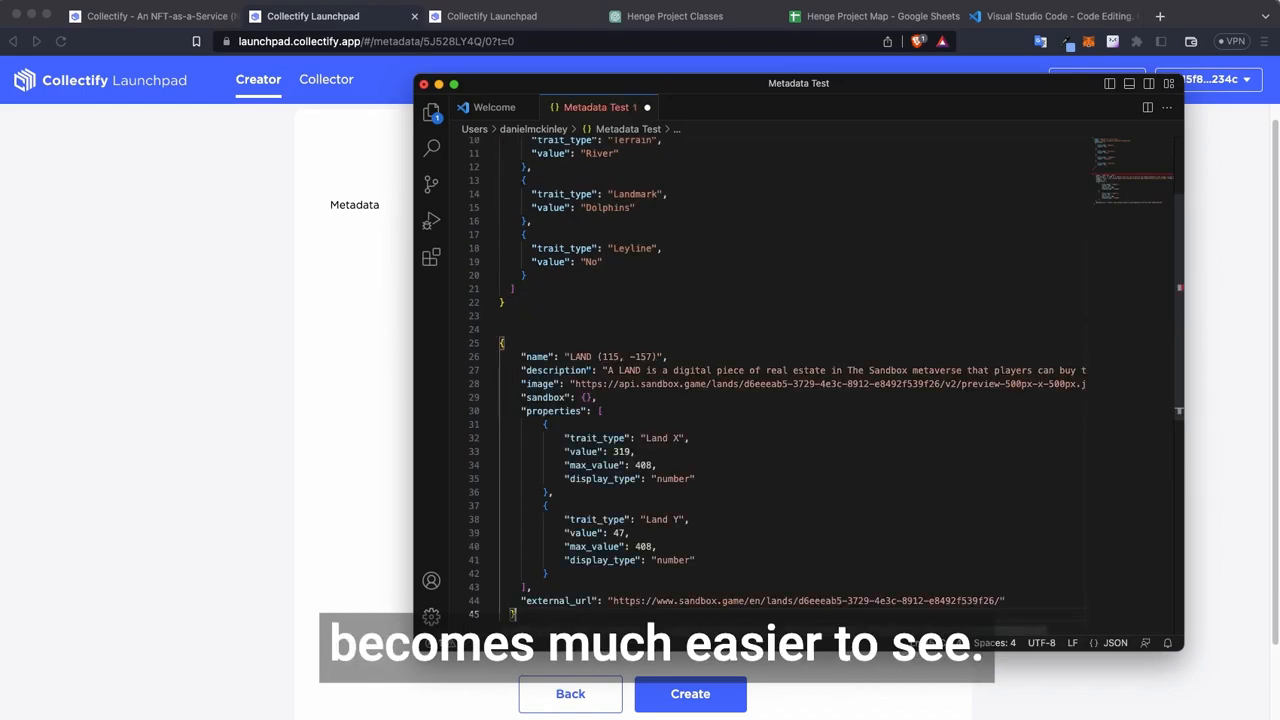
scroll(625, 345, "up", 5)
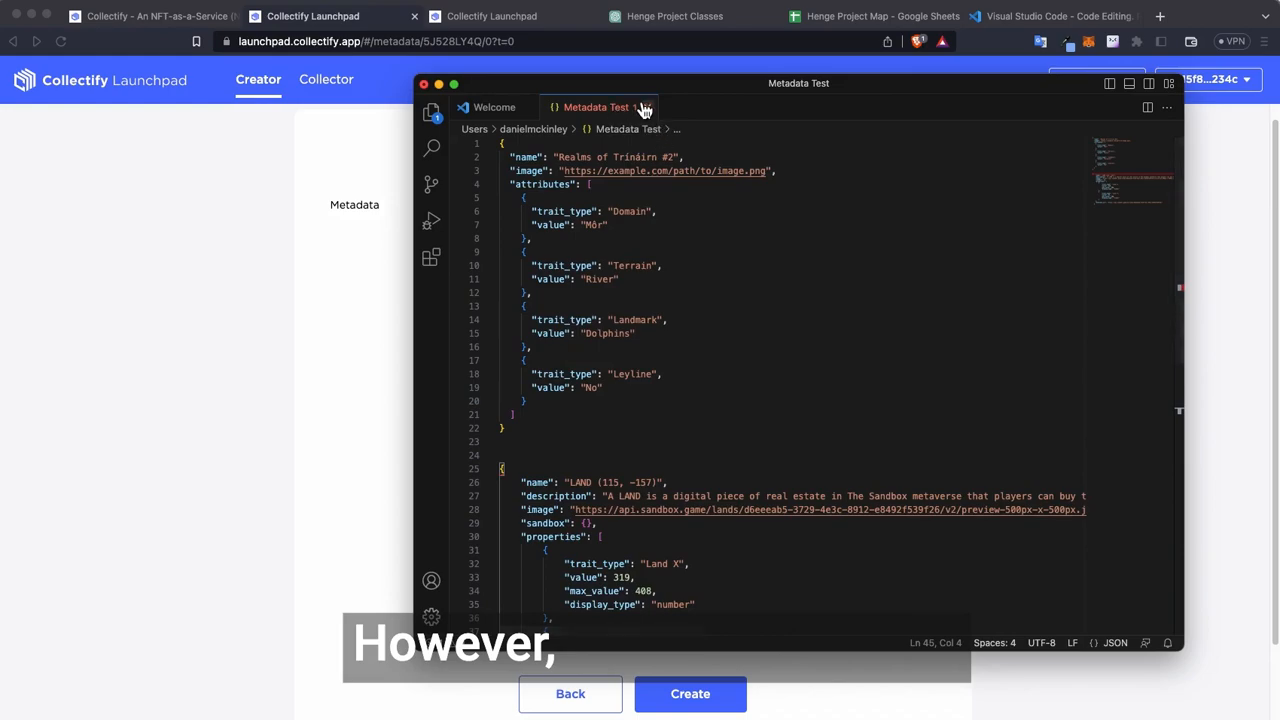
Return to Collectify Launchpad, leave the Create Metadata form without creating it, and copy the Henge: Realms of Trínáirn collection's API key
left_click(355, 168)
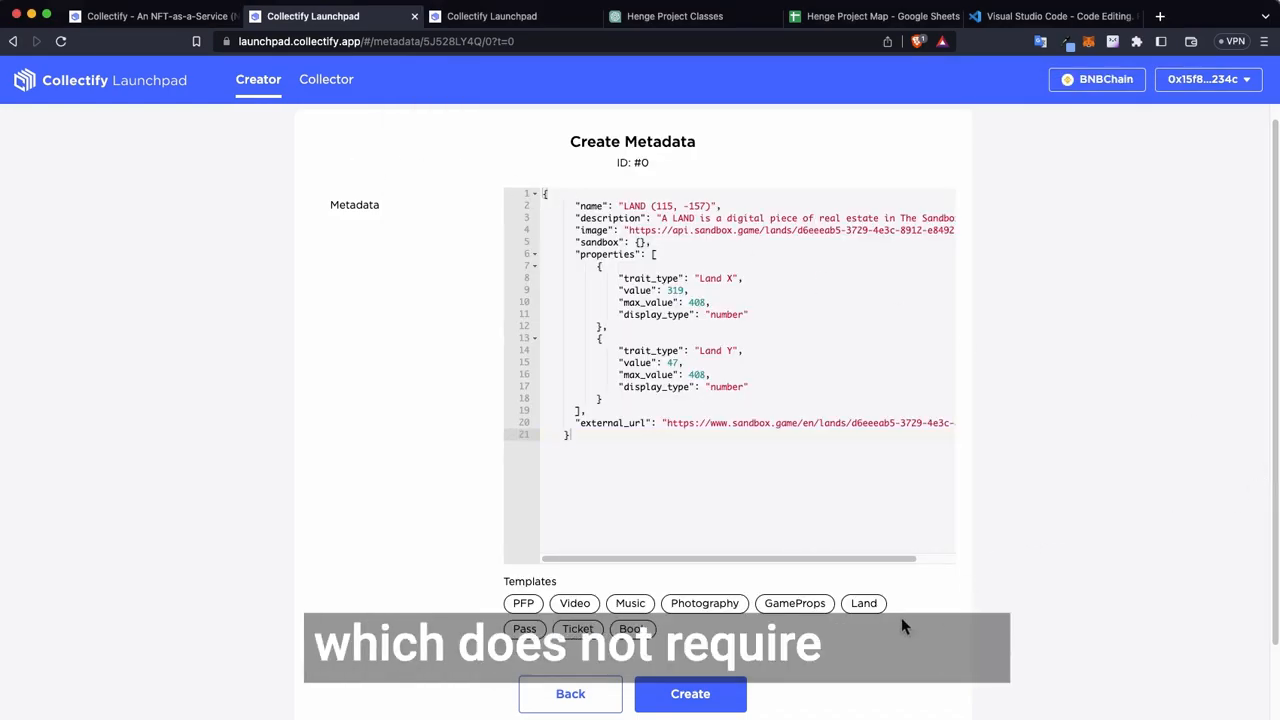
left_click(585, 693)
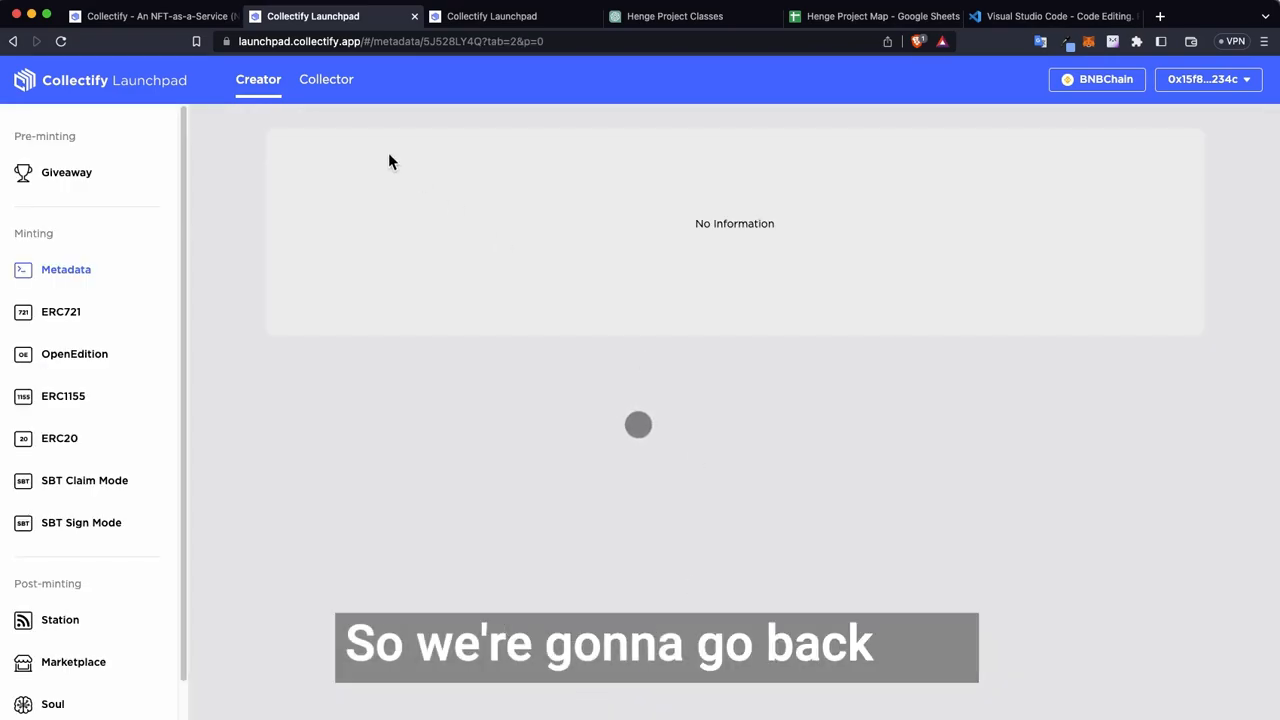
scroll(69, 277, "down", 3)
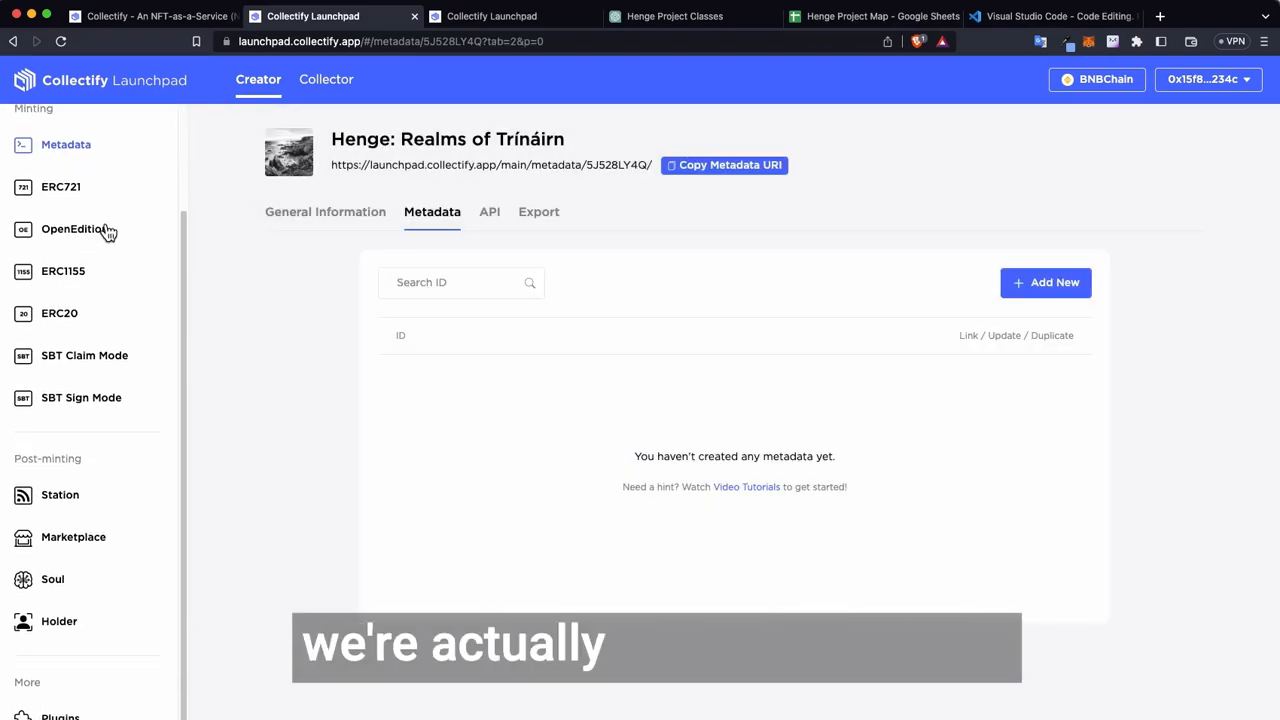
left_click(490, 218)
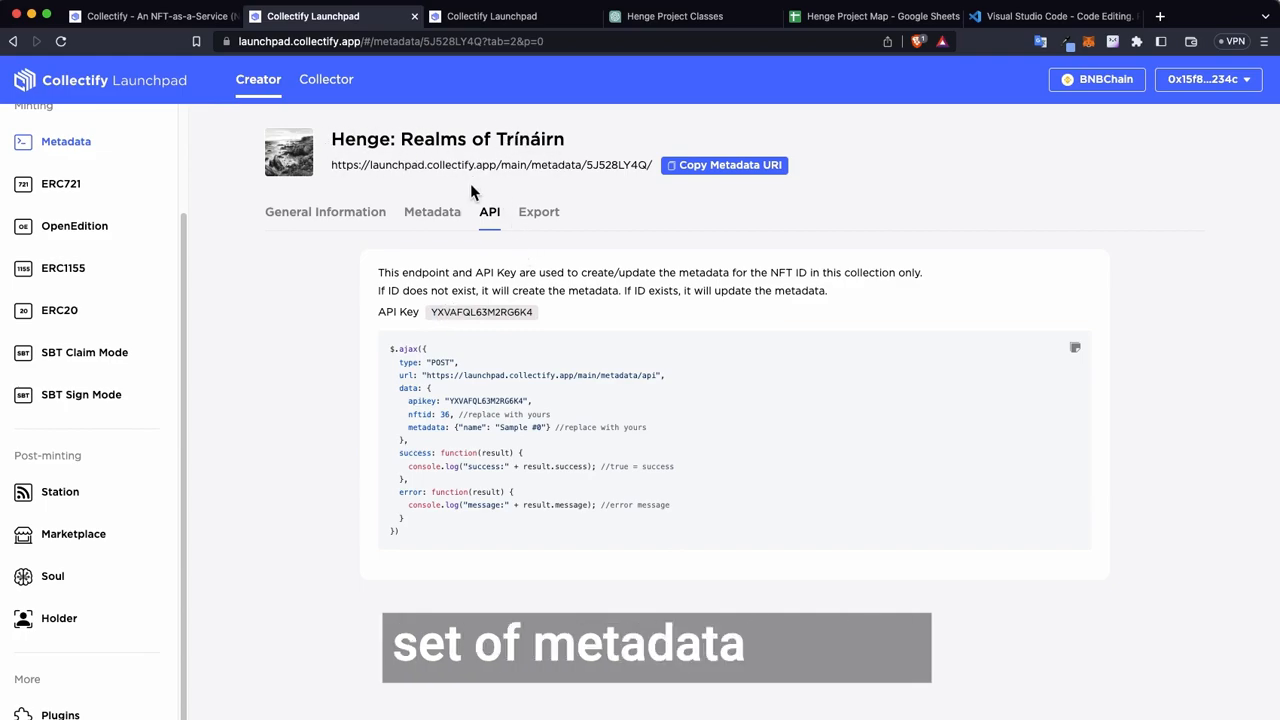
key("super+a")
left_click(463, 311)
left_click_drag(432, 313, 471, 312)
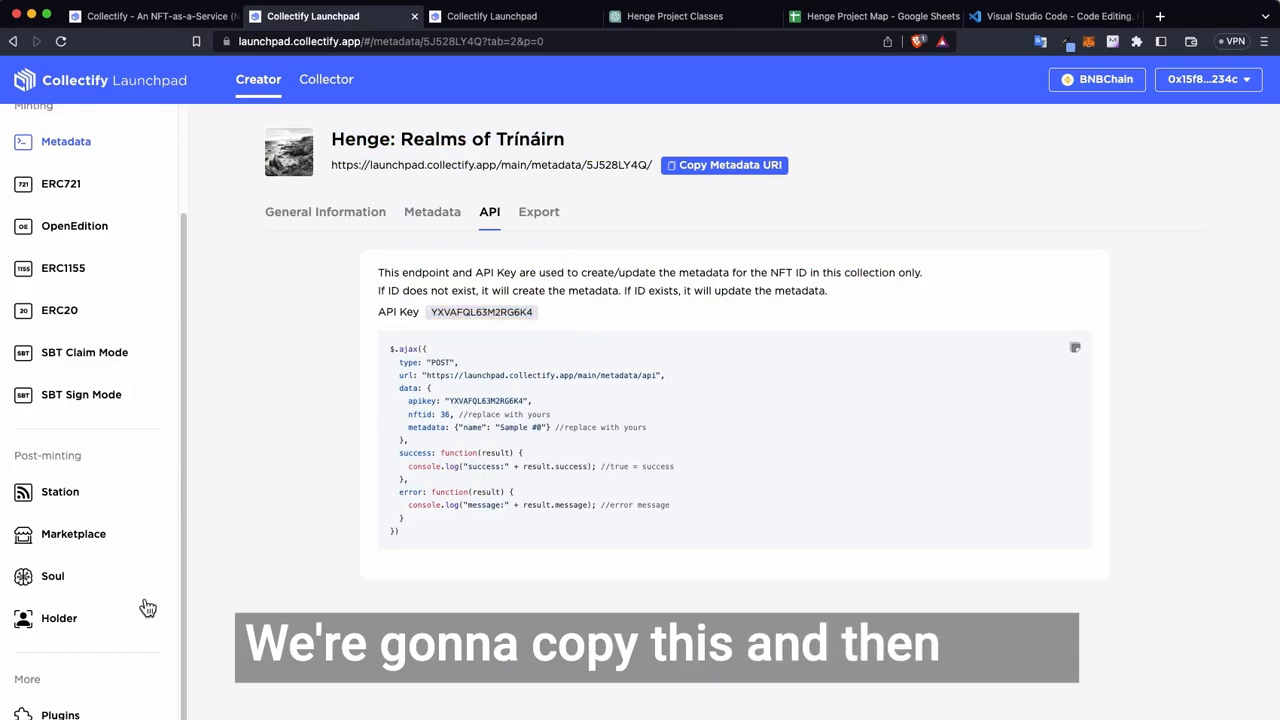
Open the Upload Excel to Metadata plugin and enter the copied metadata API key
scroll(80, 703, "down", 1)
left_click(60, 711)
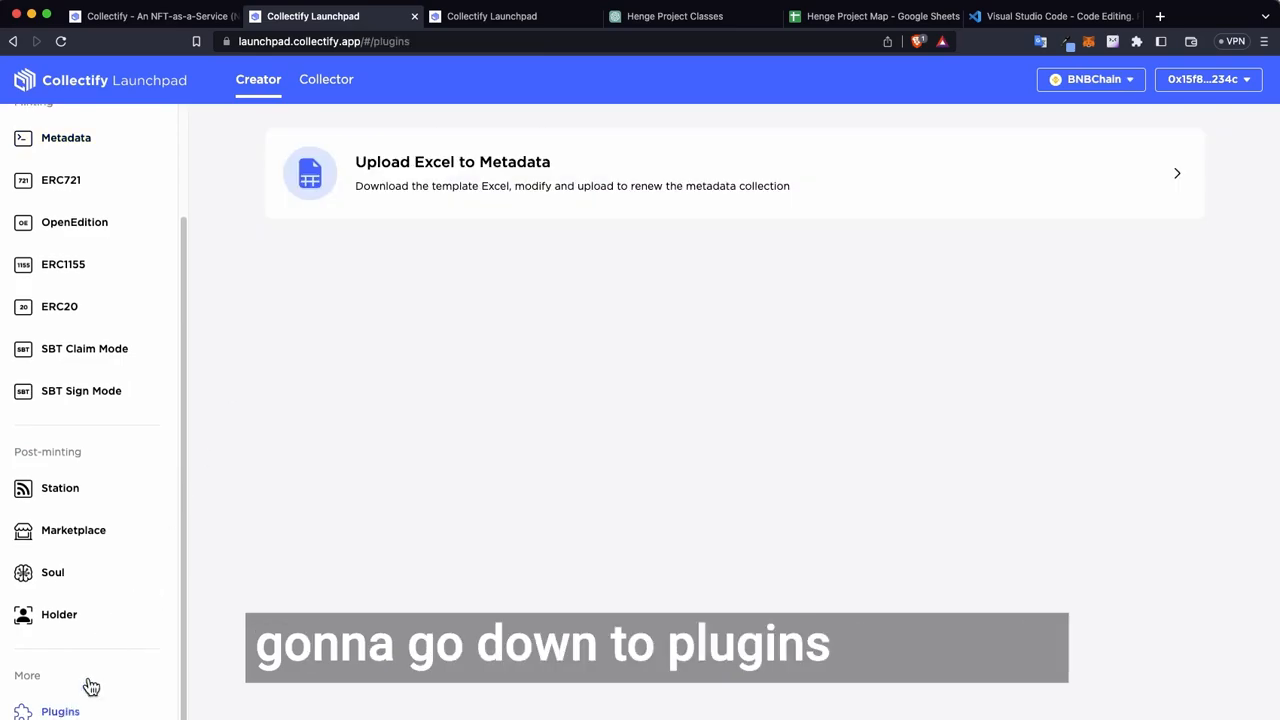
left_click(655, 170)
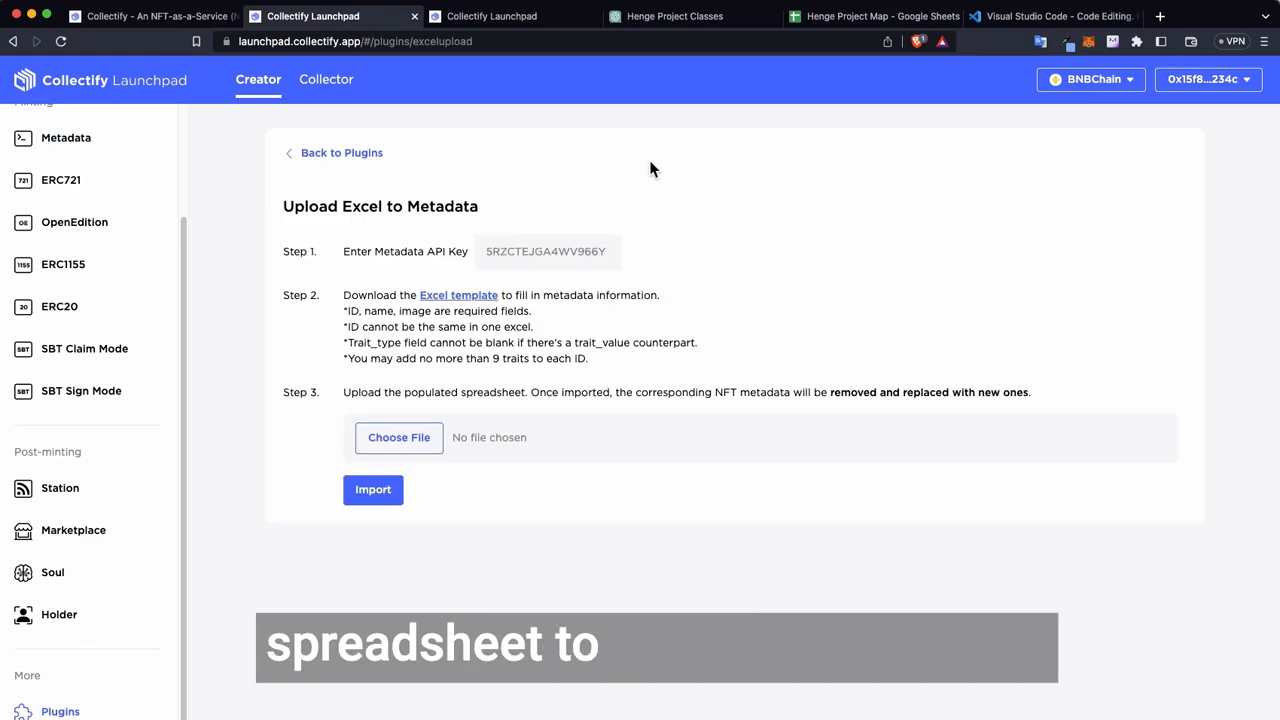
left_click(576, 264)
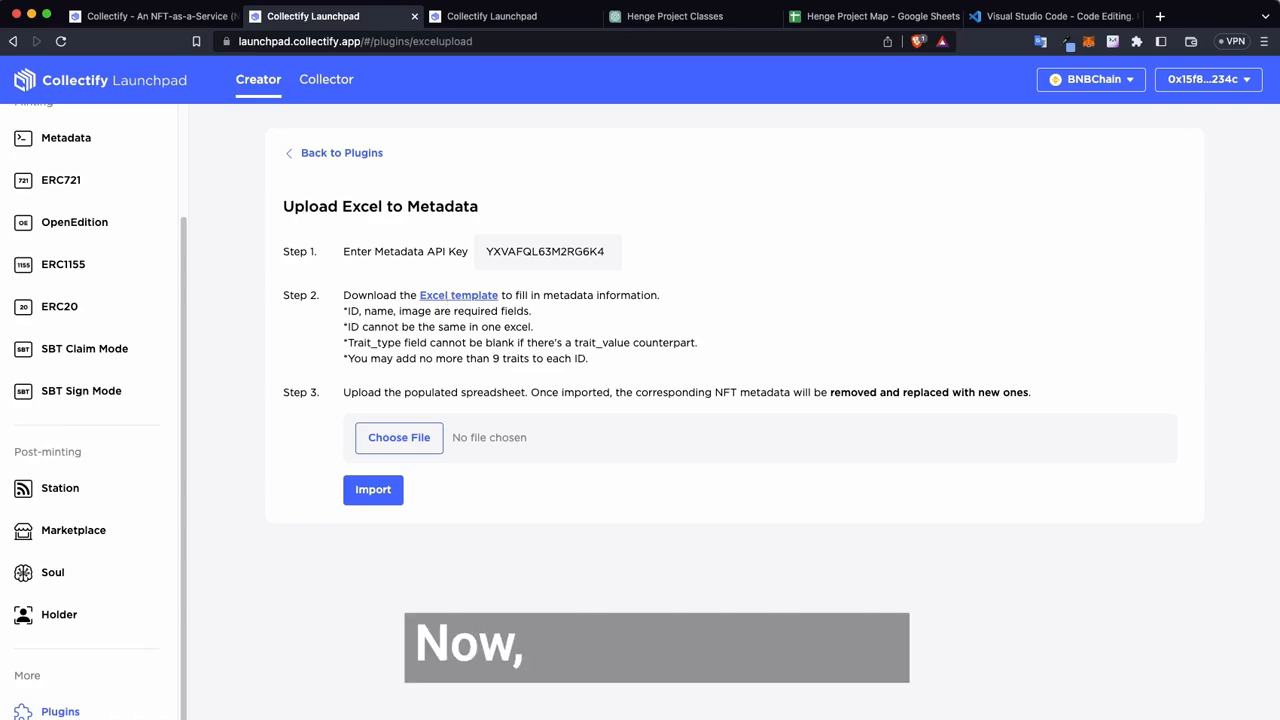
Switch to the Metadata - Realms of Trínáirn spreadsheet in Numbers, reposition its window slightly, and deselect the table
left_click(997, 719)
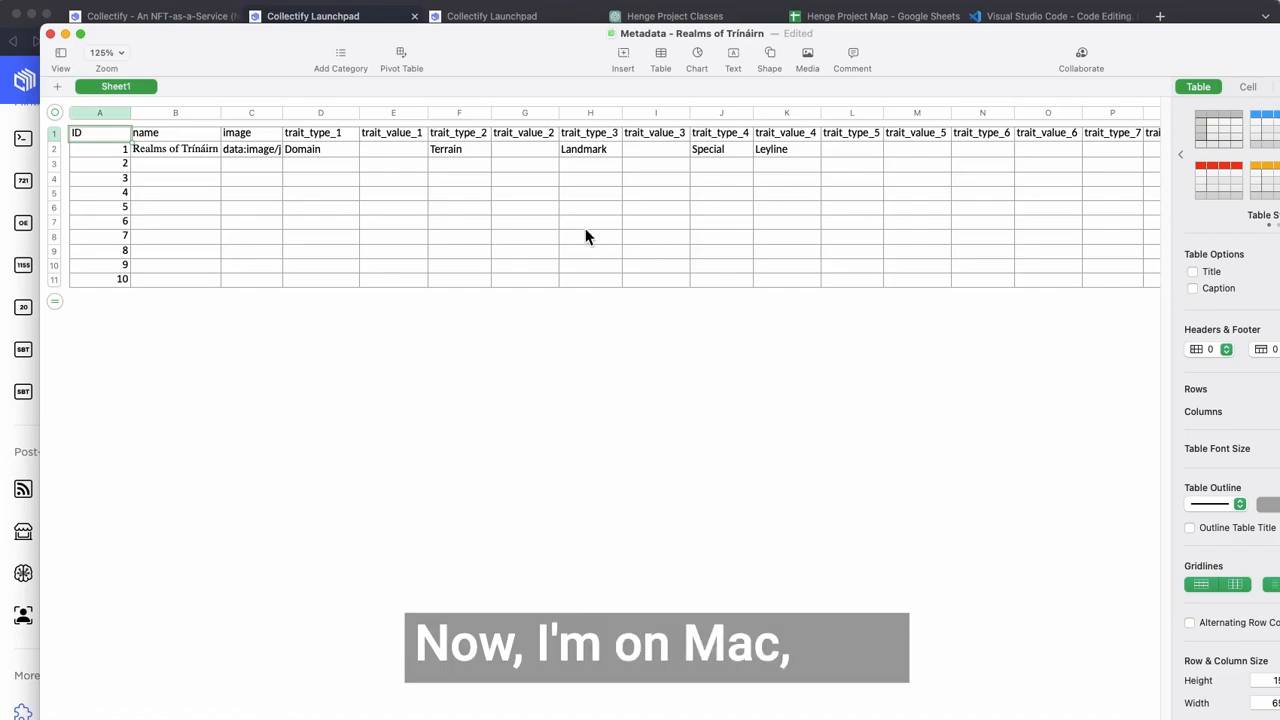
mouse_move(507, 32)
left_mouse_down()
mouse_move(563, 76)
mouse_move(515, 55)
left_mouse_up()
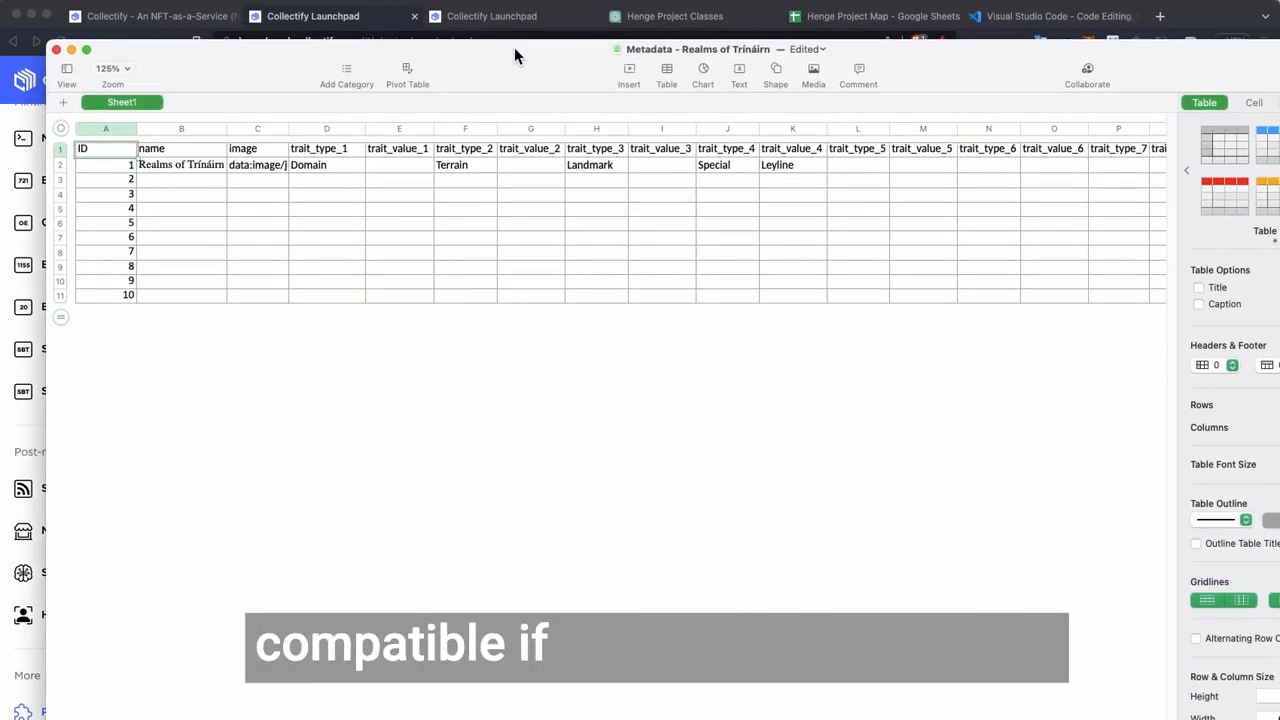
left_click(549, 388)
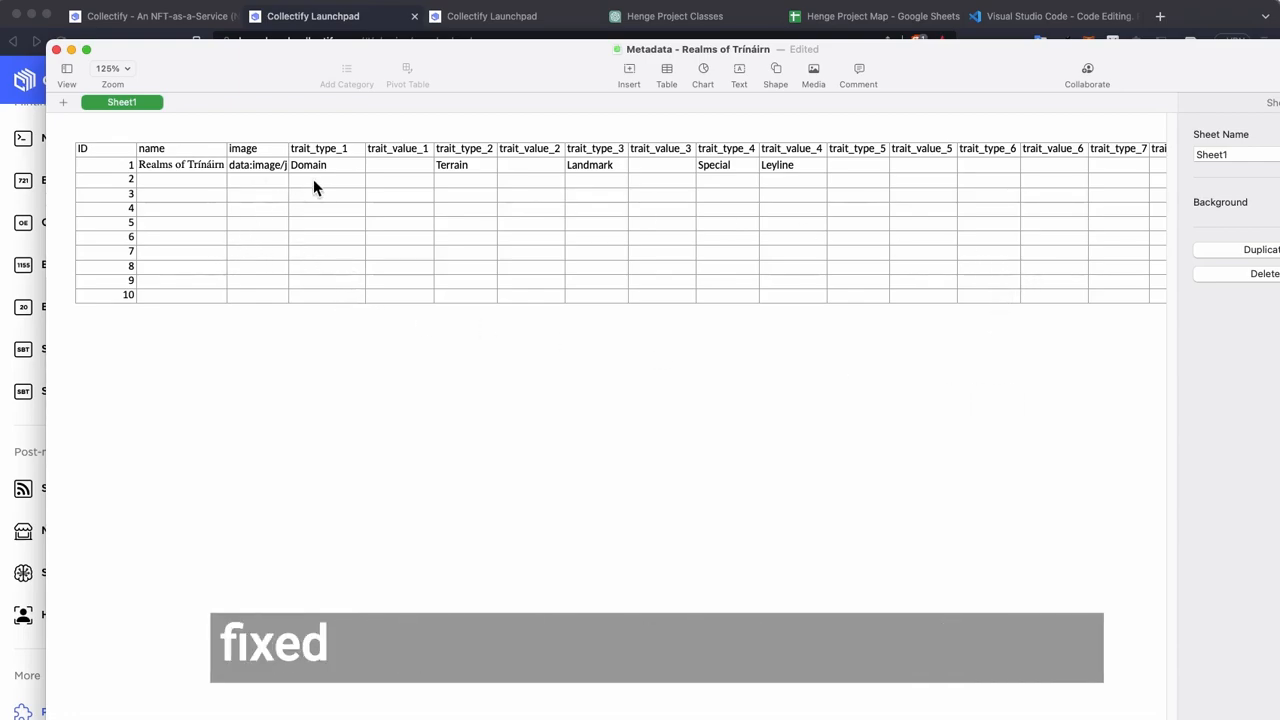
Copy the trait_type_1 value Domain from ID 1 into the rows for IDs 2, 3 and 4
left_click(322, 151)
left_click(346, 168)
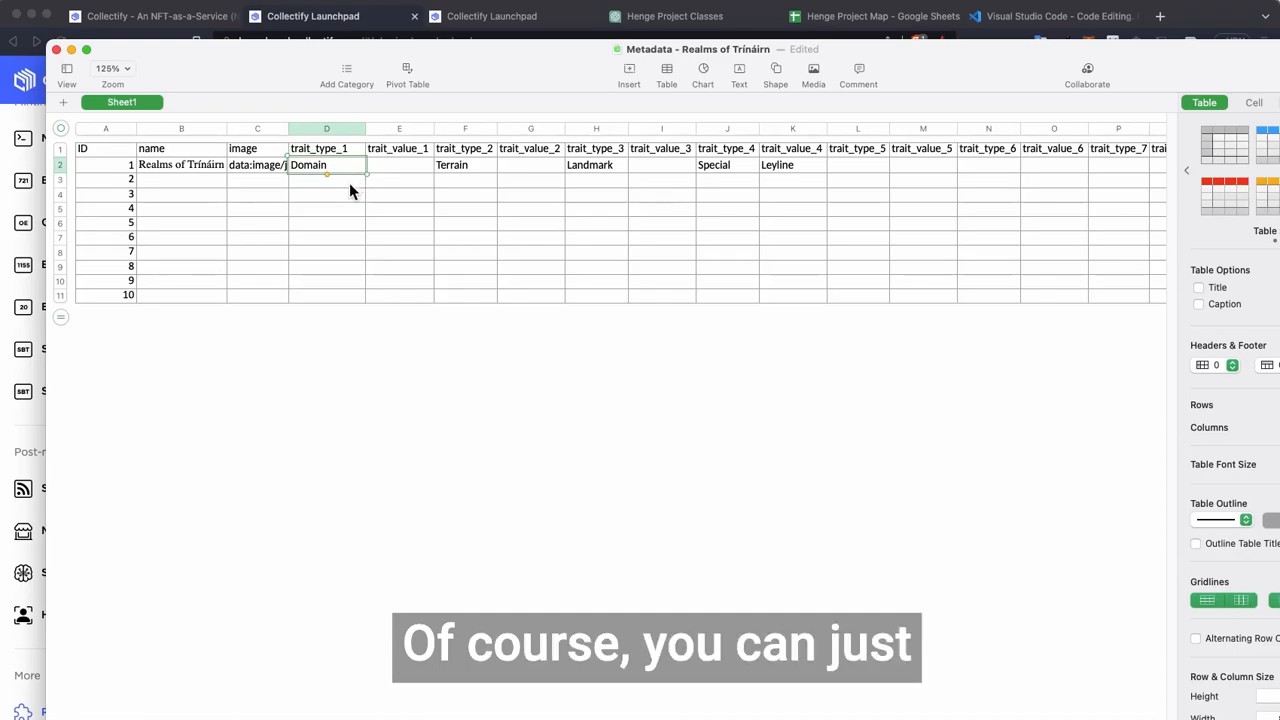
left_click(349, 181)
key("super+v")
left_click(346, 194)
key("super+v")
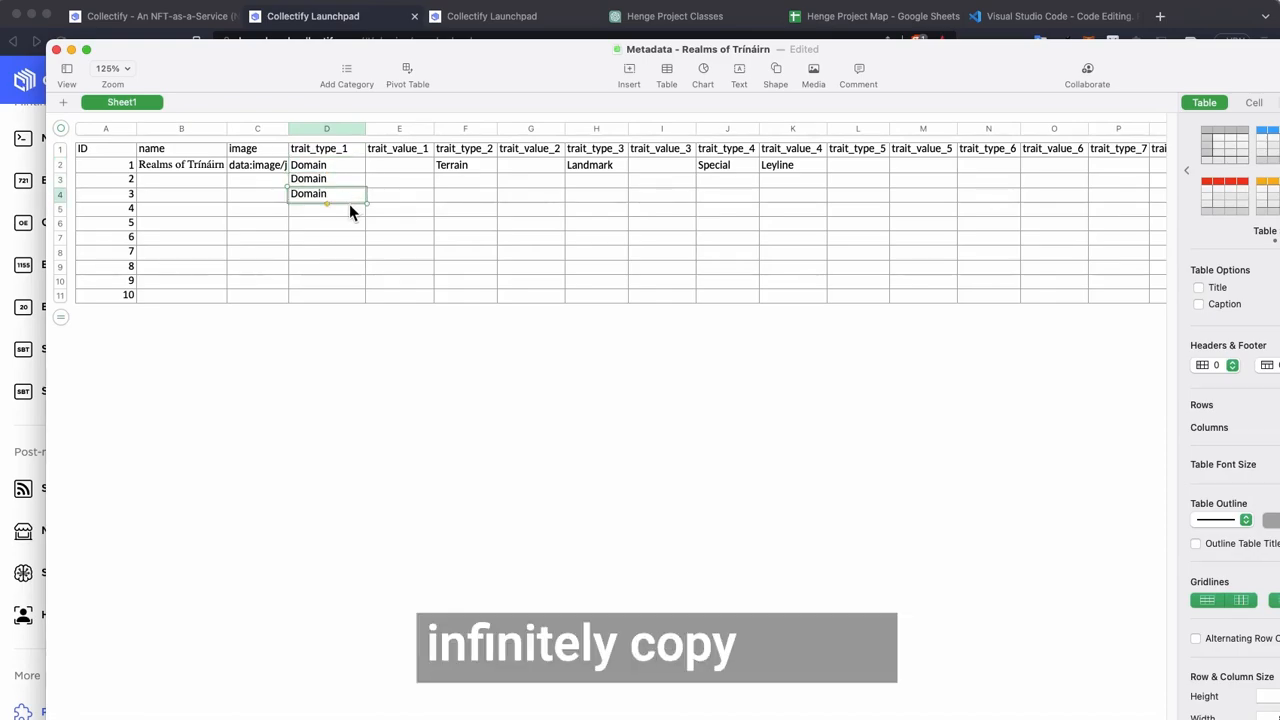
left_click(349, 208)
type("Domain")
left_click(350, 251)
left_click(353, 209)
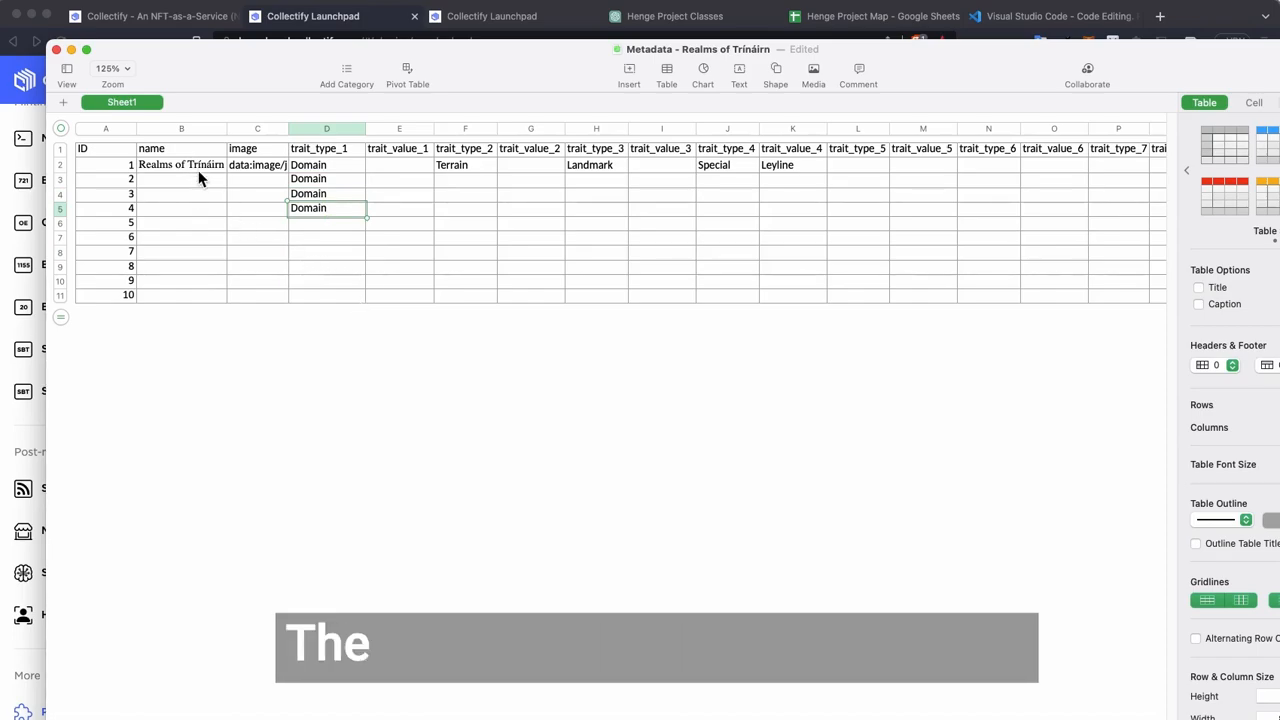
Extend the selection from ID 1's image cell down the column, then inspect the image header and ID 1's ID and image cells
left_click(268, 164)
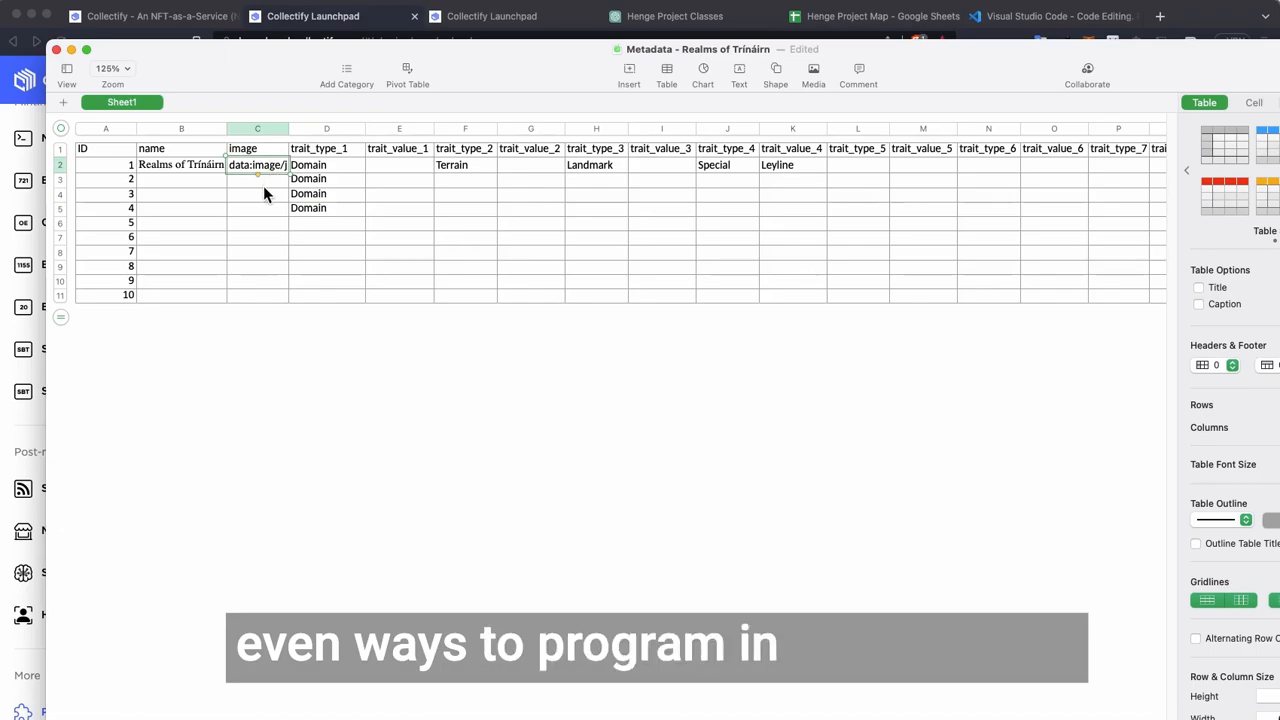
left_click_drag(285, 170, 287, 210)
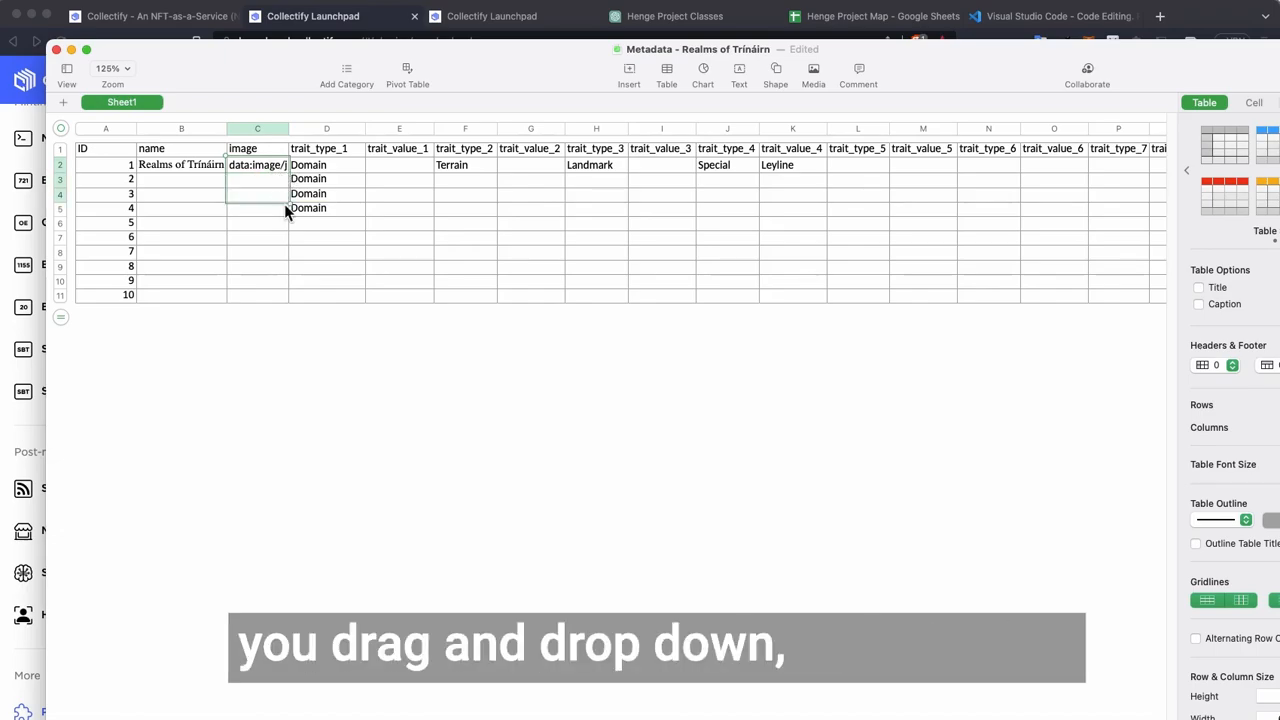
left_click(244, 150)
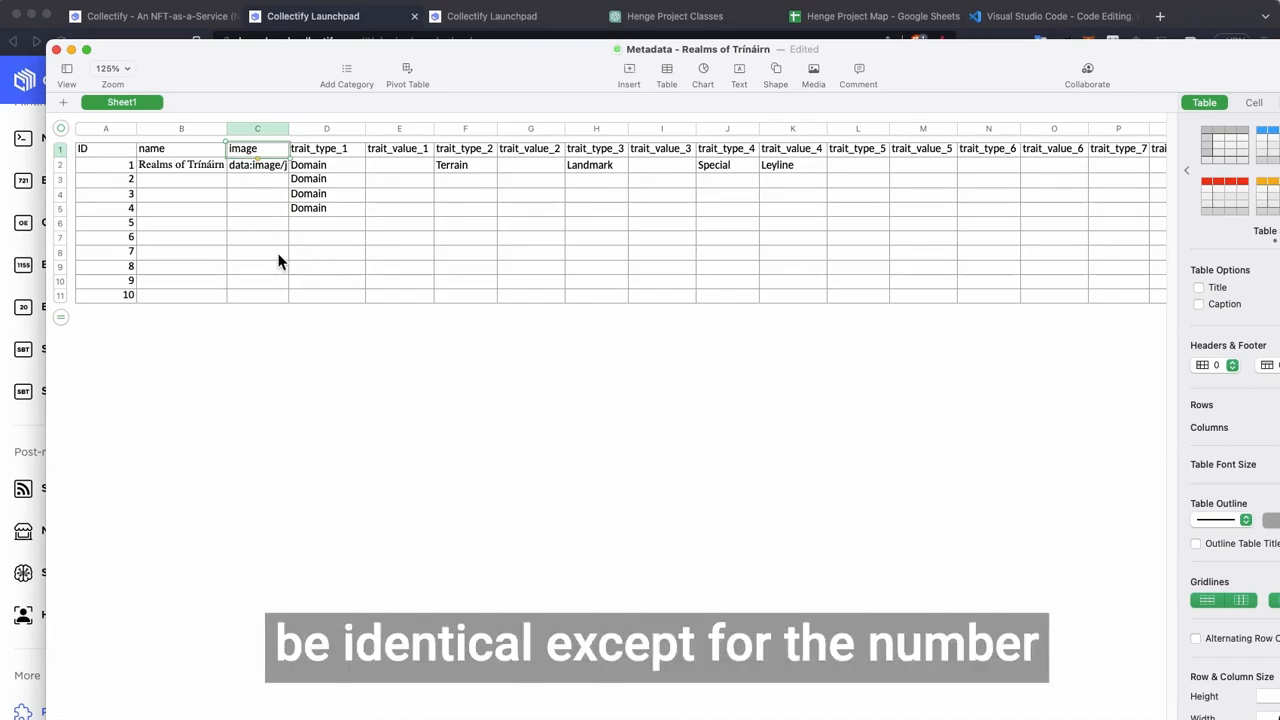
left_click(109, 168)
left_click(251, 163)
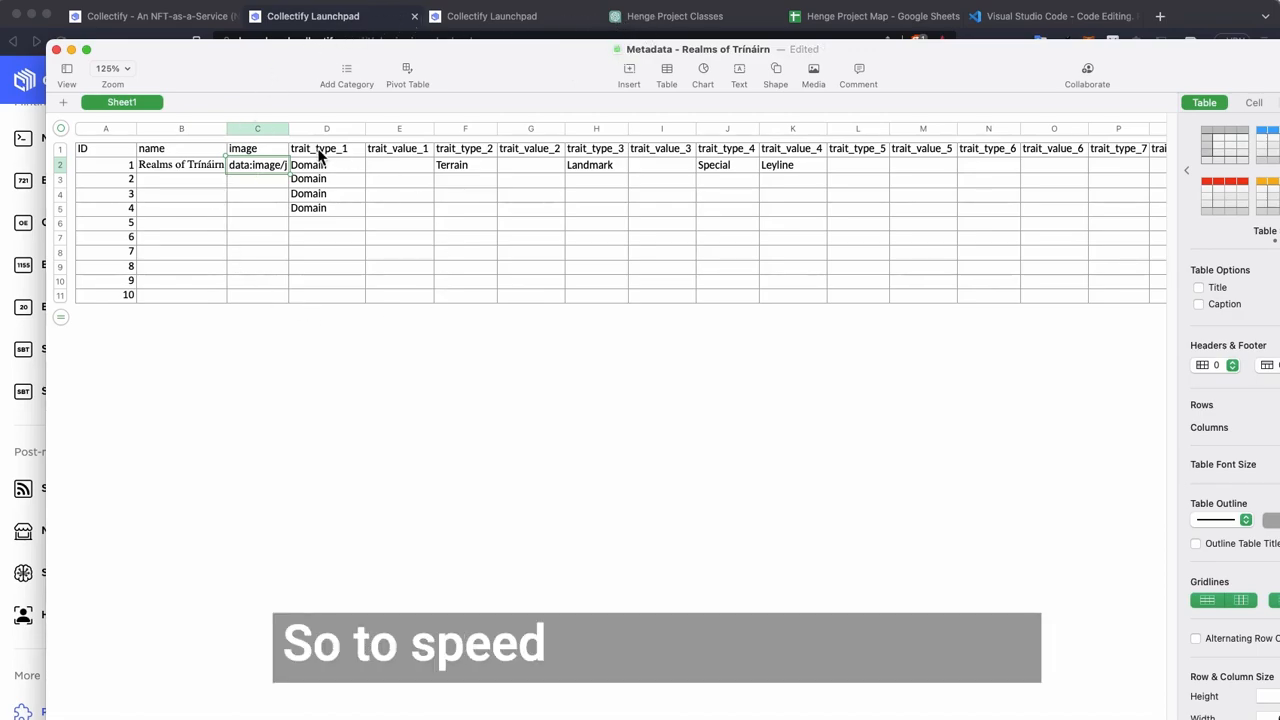
Bring up the Metadata - Lands planning page and review its collection name, un-reveal image and trait types
left_click(484, 250)
key("super+Tab")
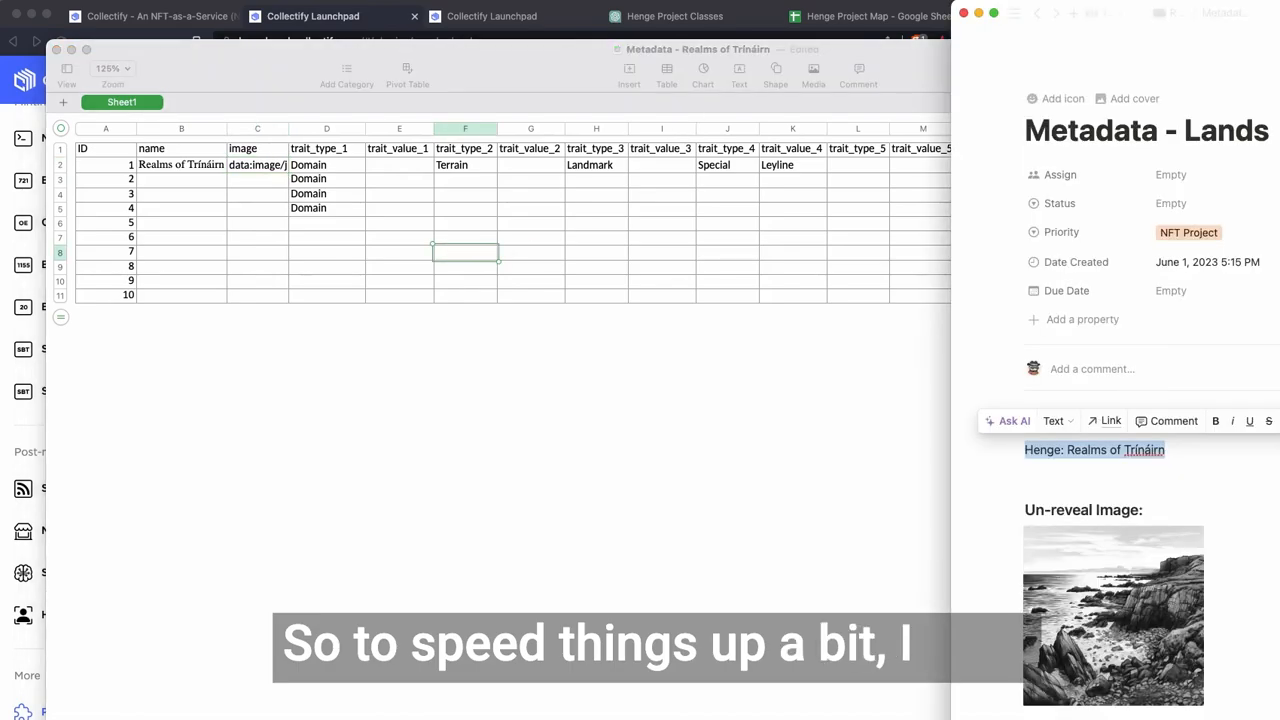
scroll(1122, 450, "down", 1)
scroll(1122, 450, "down", 15)
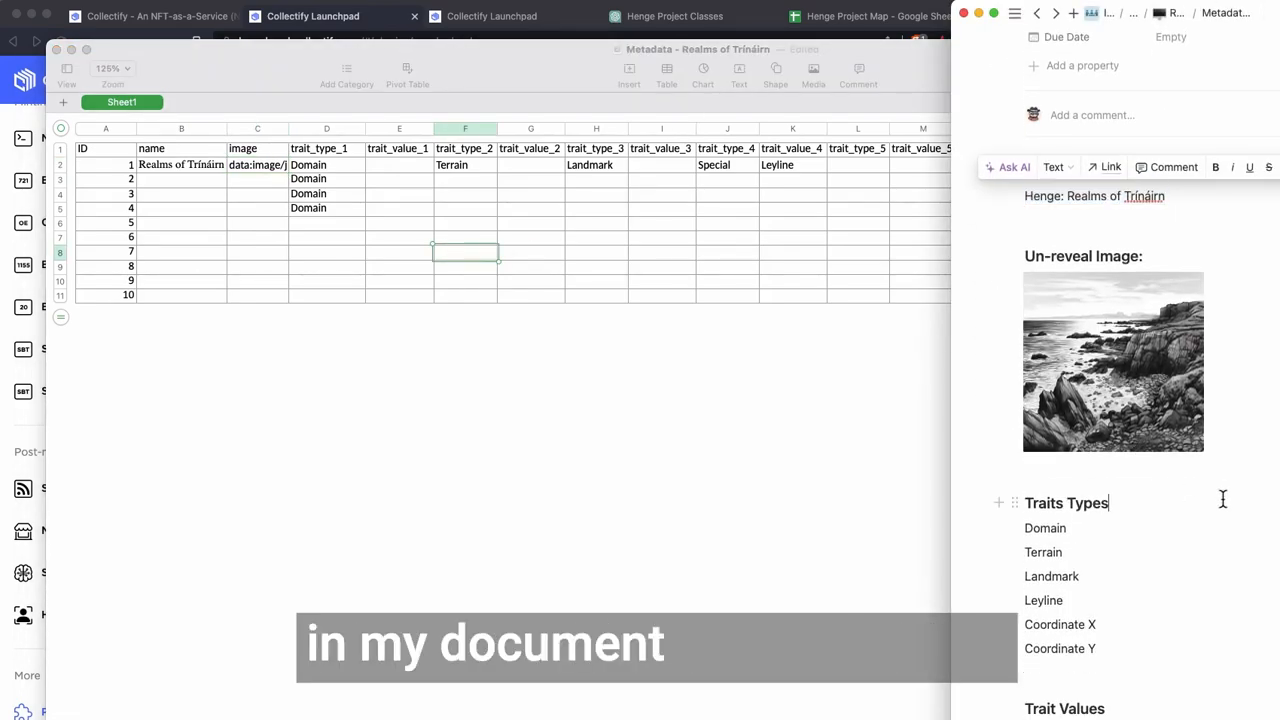
scroll(1043, 265, "up", 4)
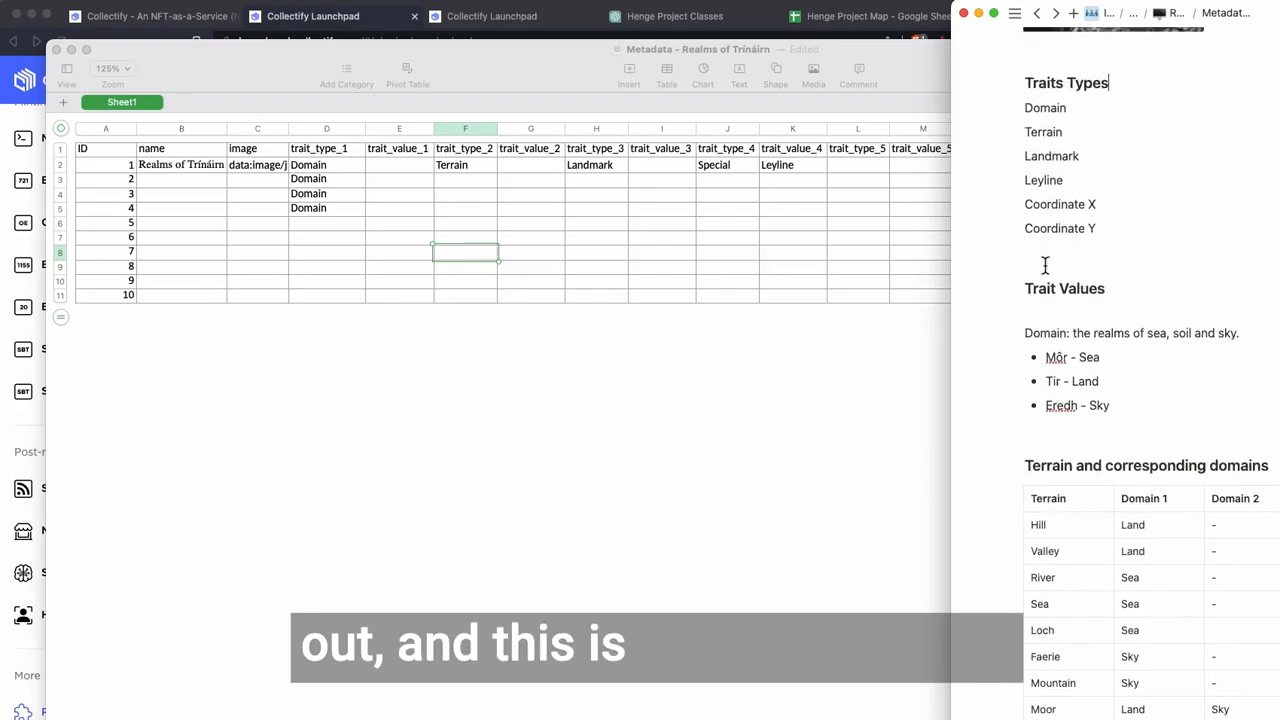
scroll(1080, 355, "up", 5)
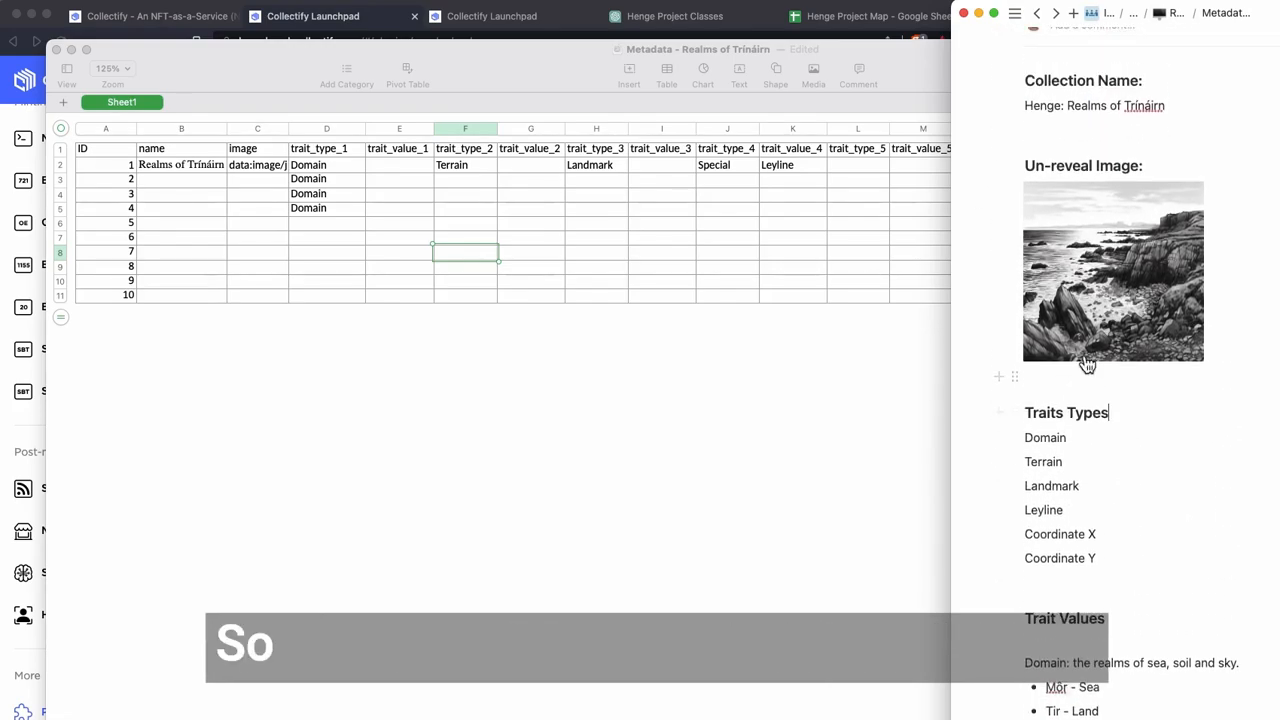
scroll(1100, 400, "down", 3)
scroll(1095, 417, "down", 3)
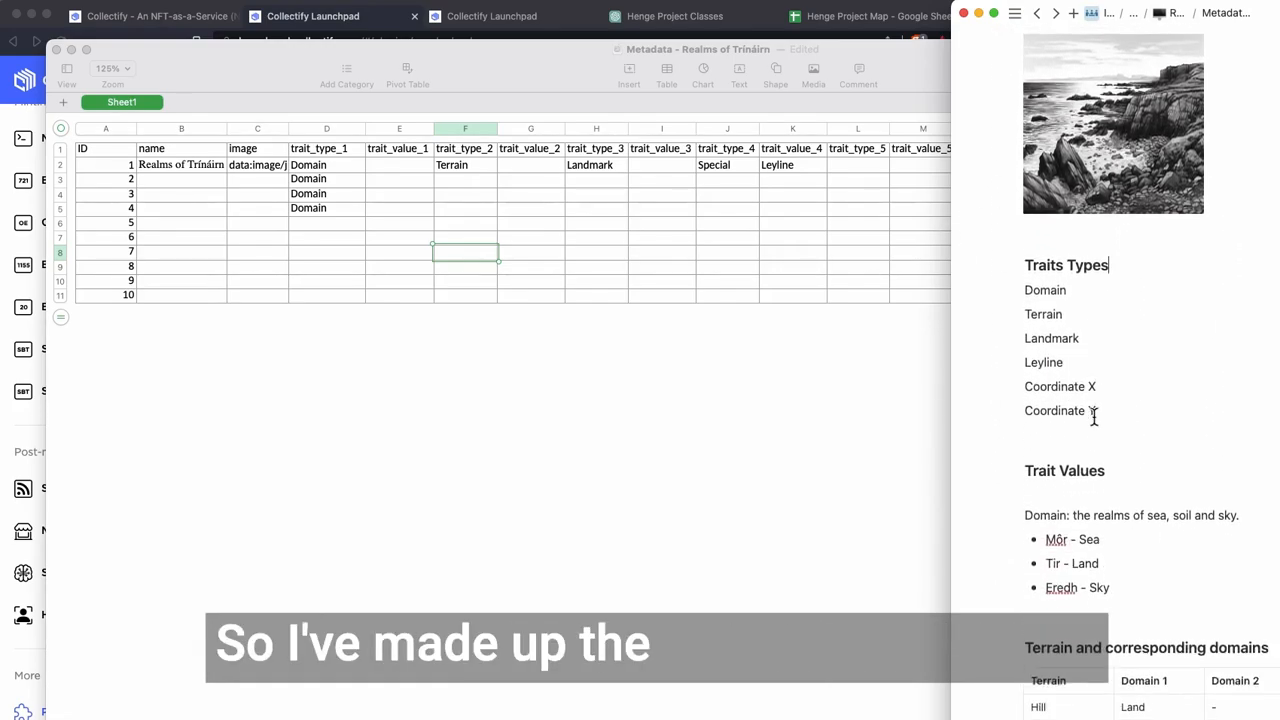
scroll(1145, 418, "down", 1)
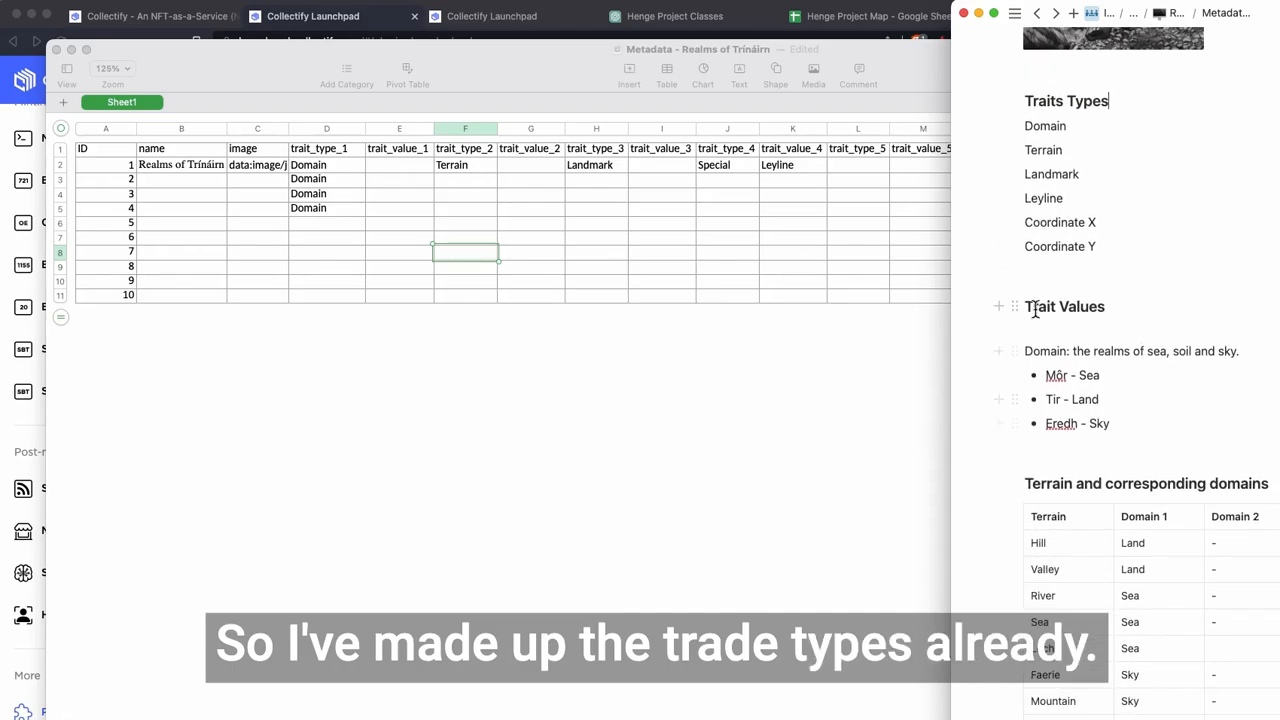
Review the planned domain values, terrain and landmark tables and Special section, then return to the Realms of Trínáirn spreadsheet
scroll(1075, 400, "down", 2)
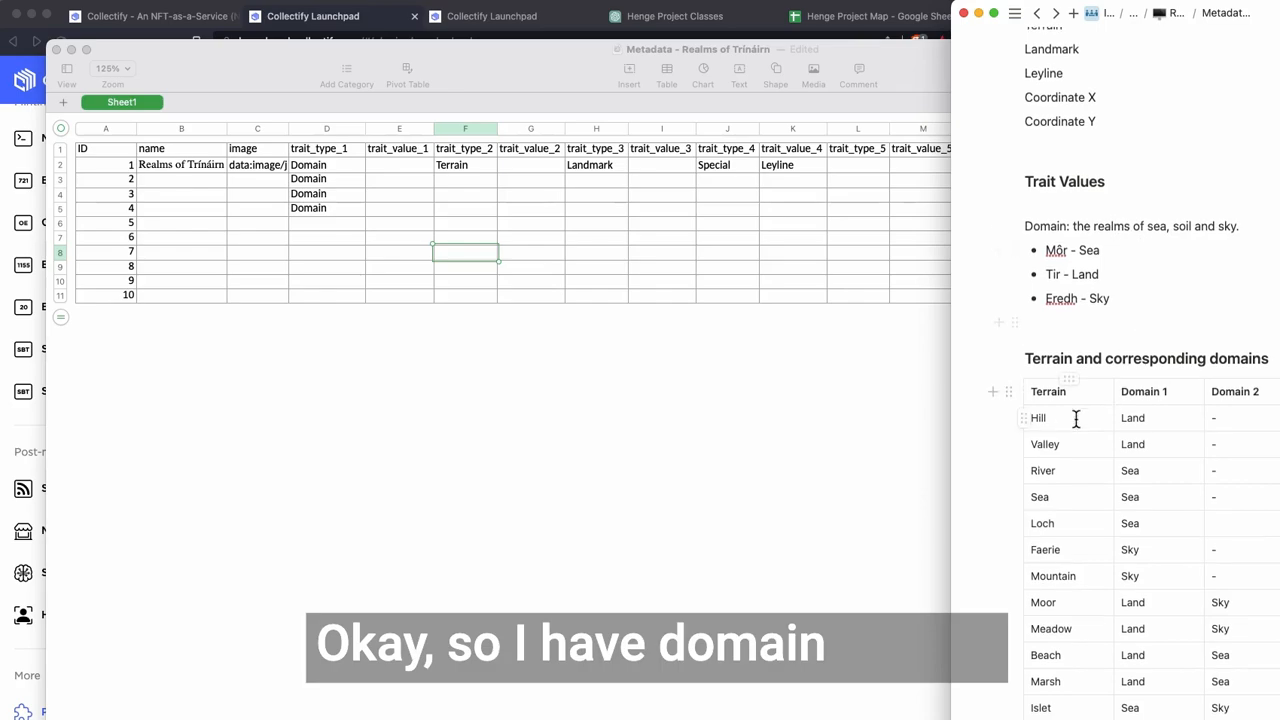
scroll(1152, 430, "down", 5)
scroll(1147, 437, "up", 3)
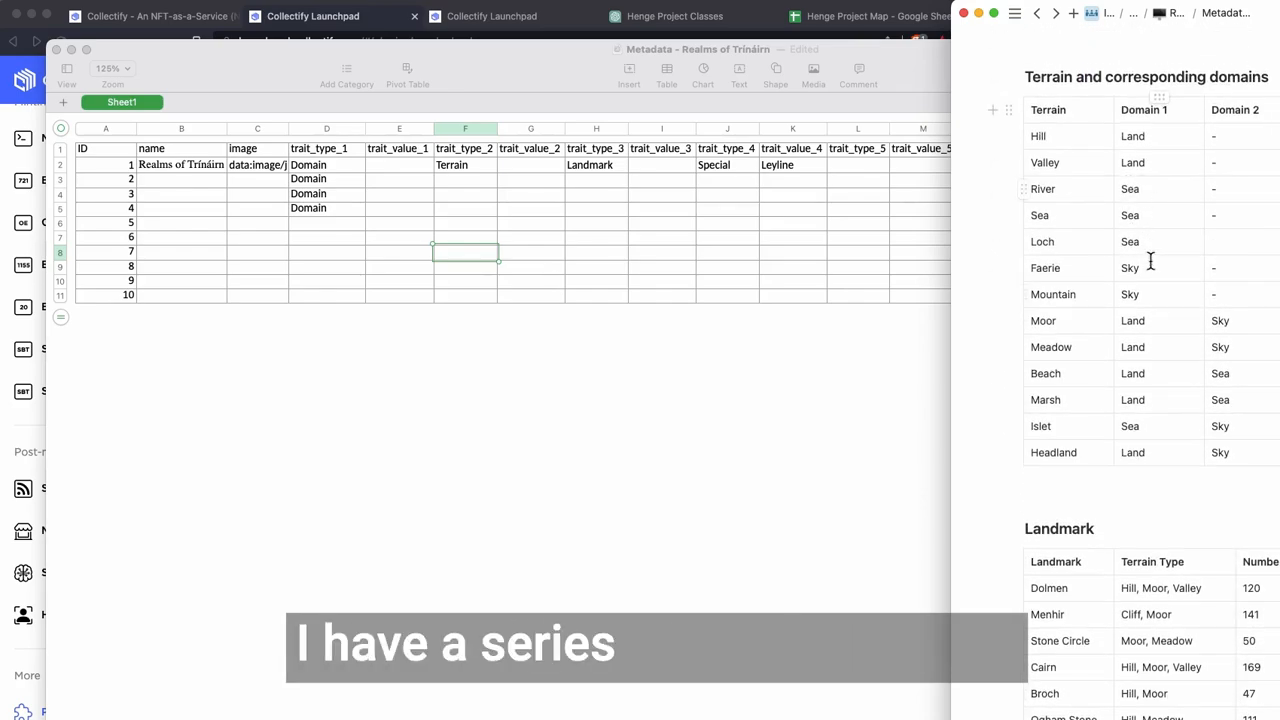
scroll(1185, 350, "down", 1)
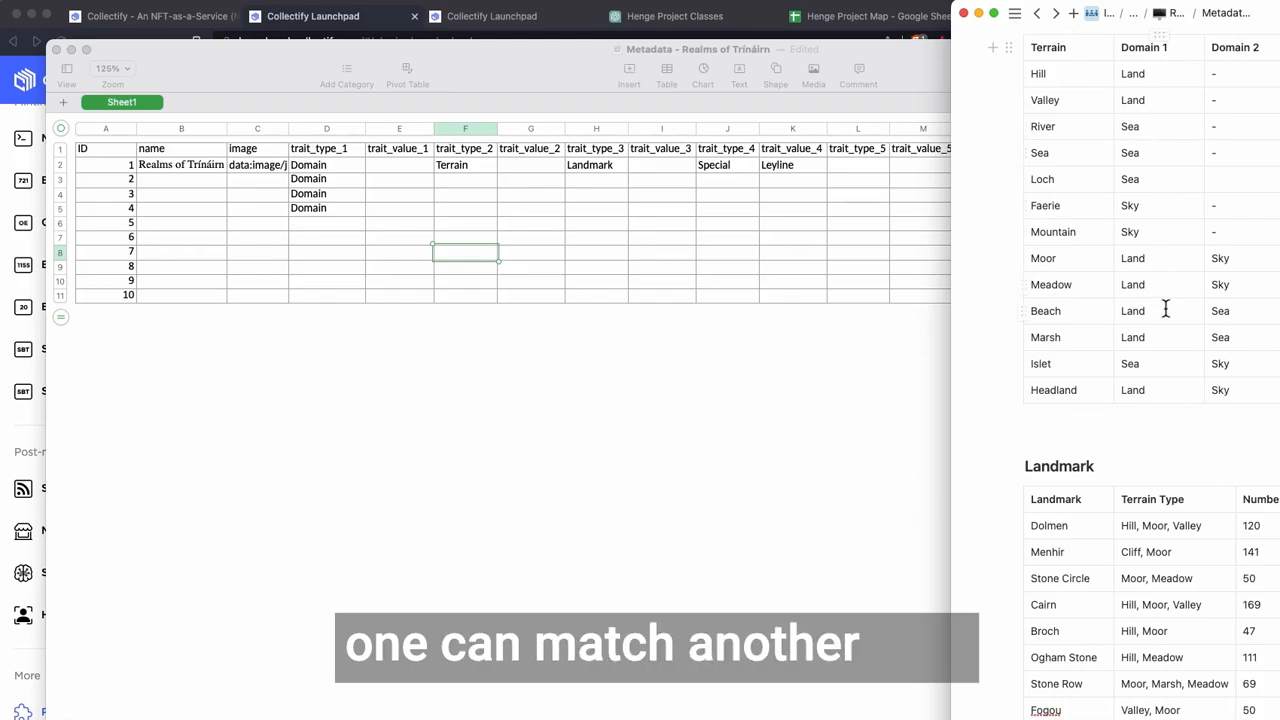
scroll(1160, 412, "down", 4)
scroll(1162, 418, "down", 3)
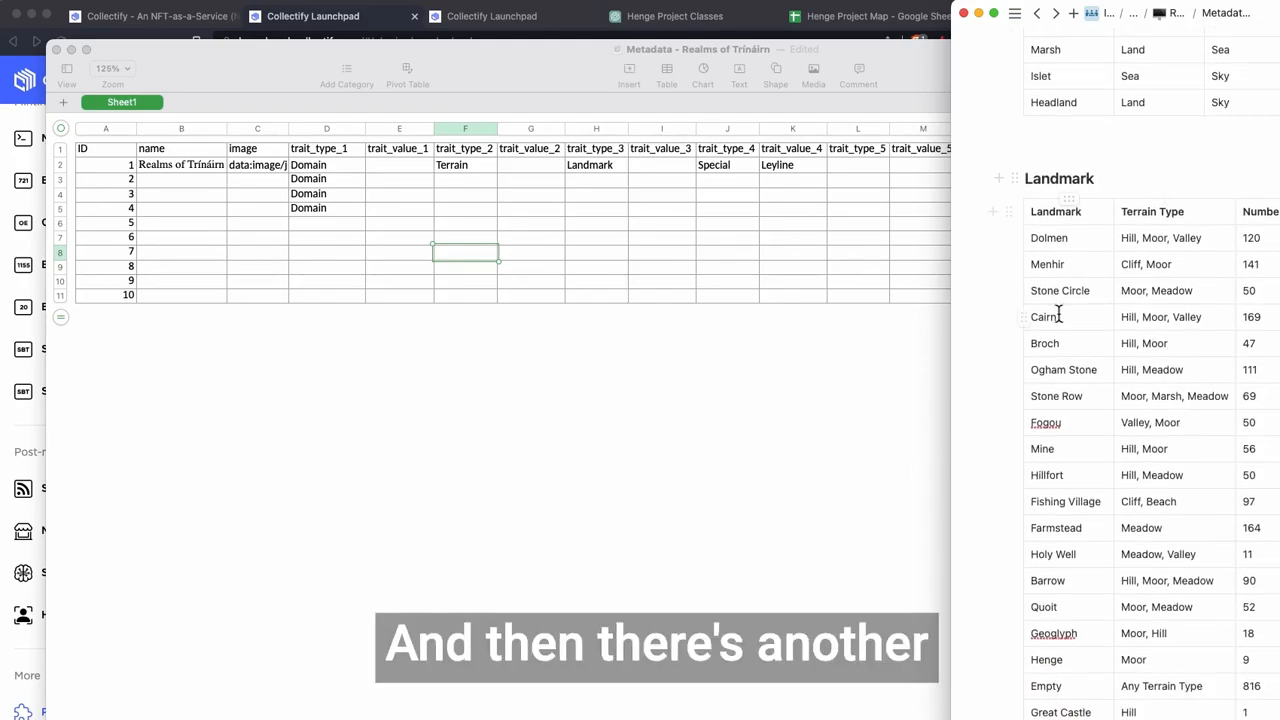
scroll(1143, 440, "down", 3)
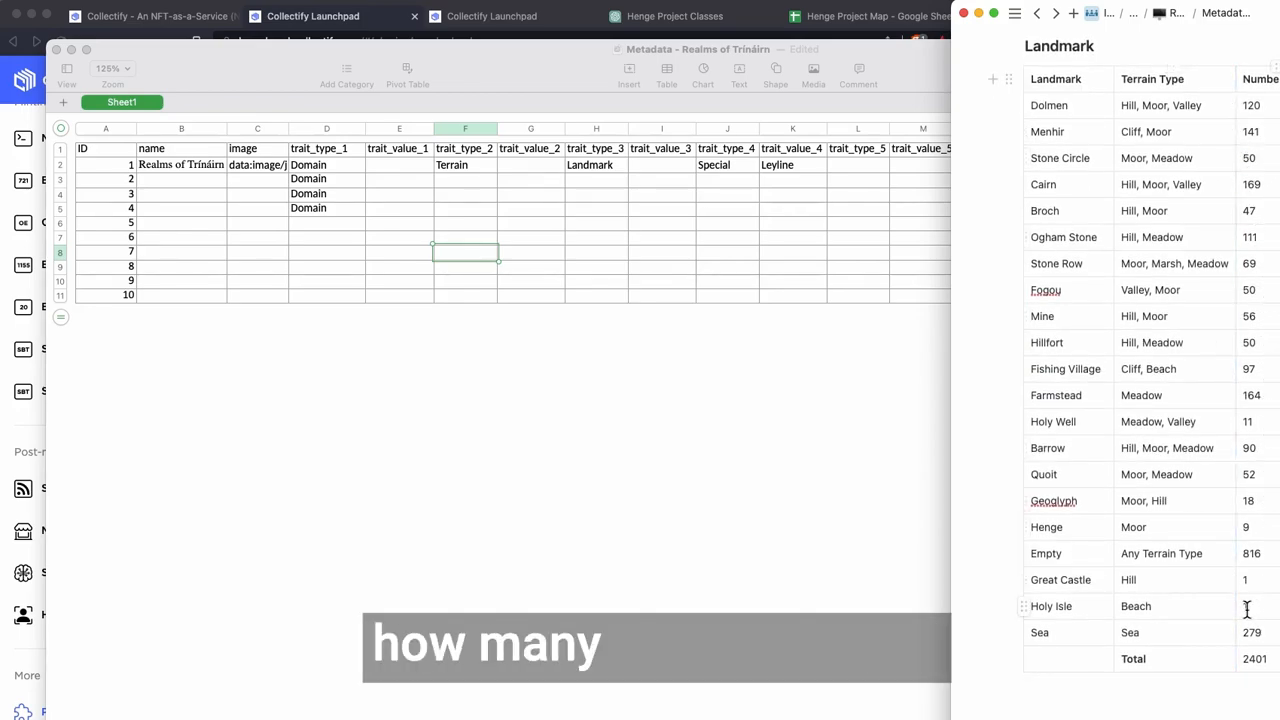
scroll(1240, 612, "down", 4)
scroll(1057, 537, "down", 2)
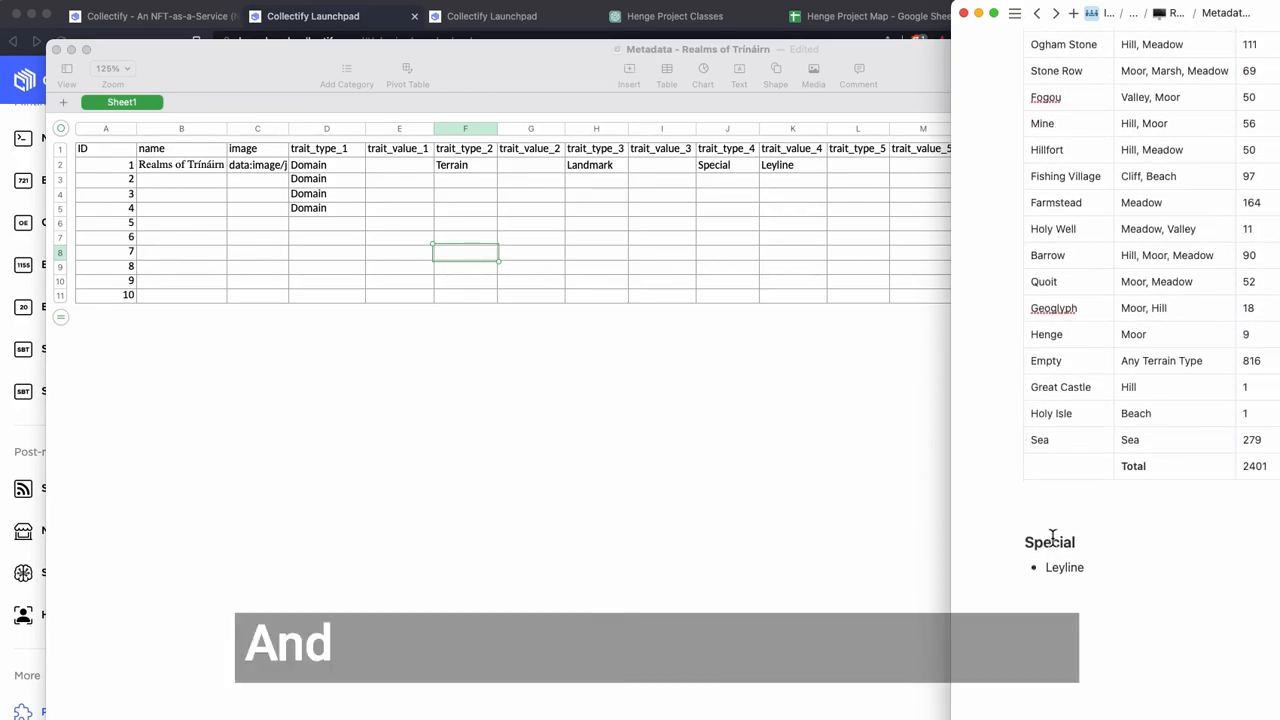
scroll(1122, 608, "up", 15)
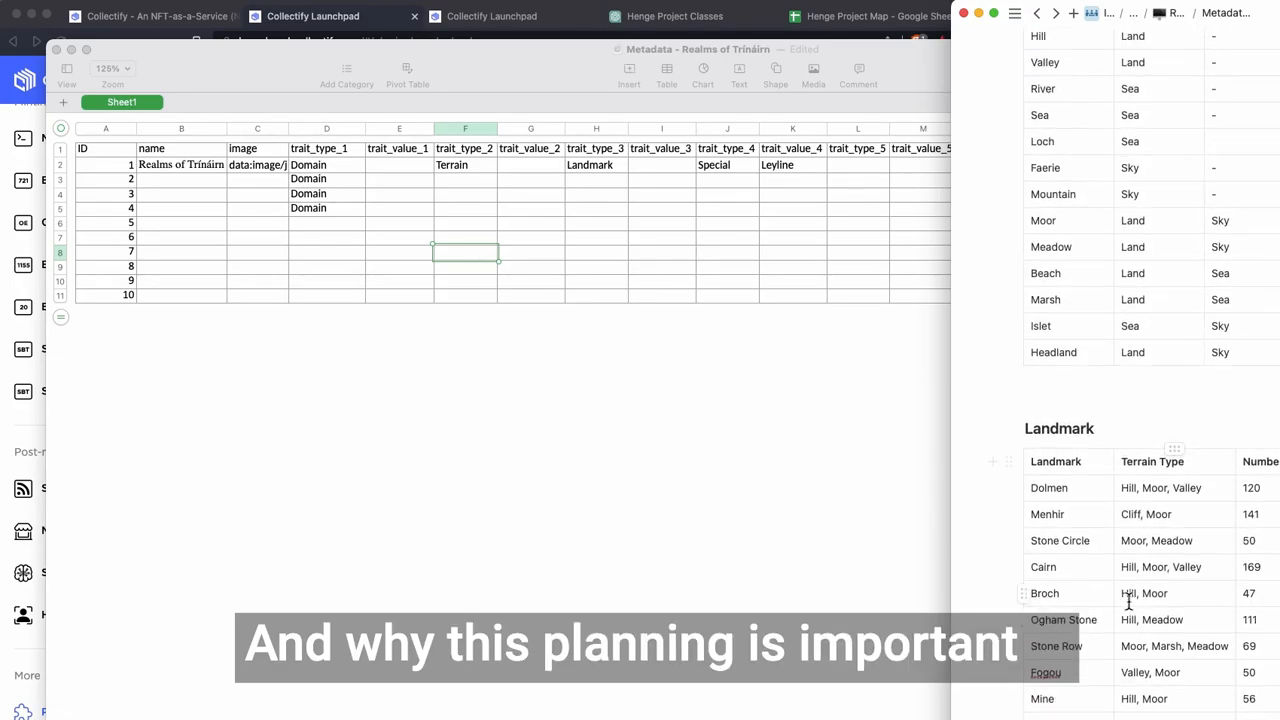
scroll(1152, 618, "up", 10)
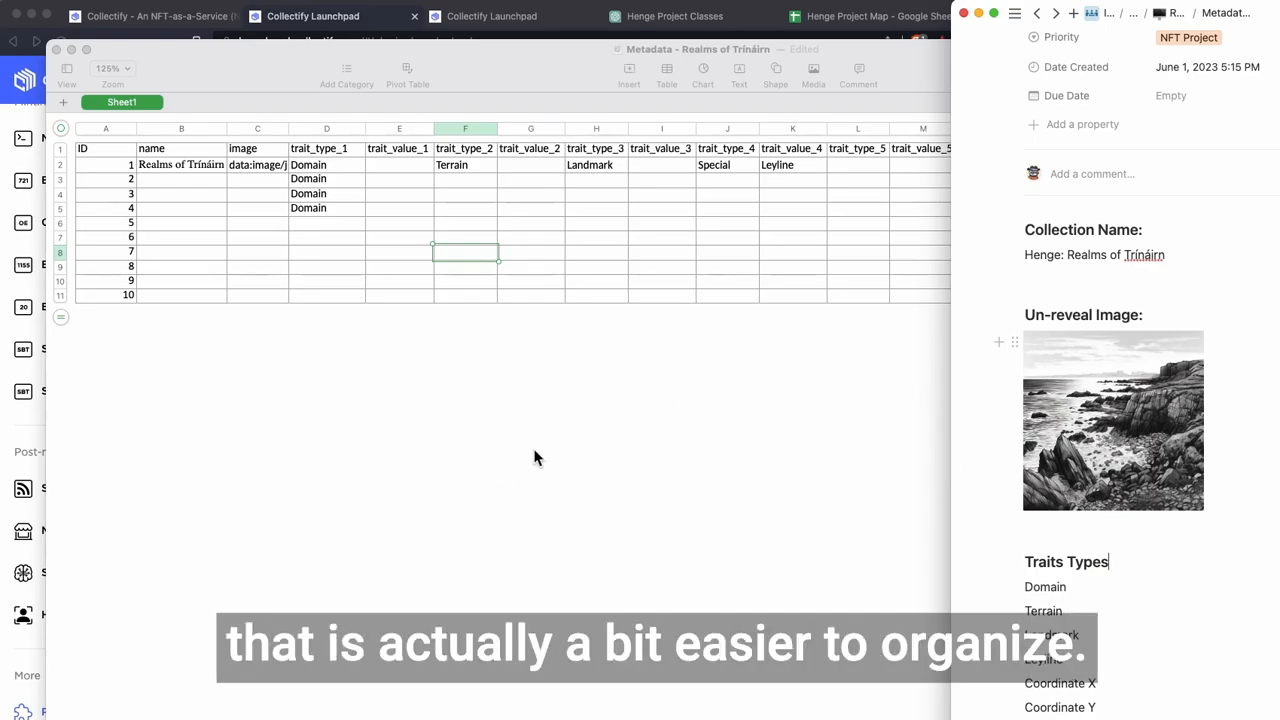
left_click(593, 458)
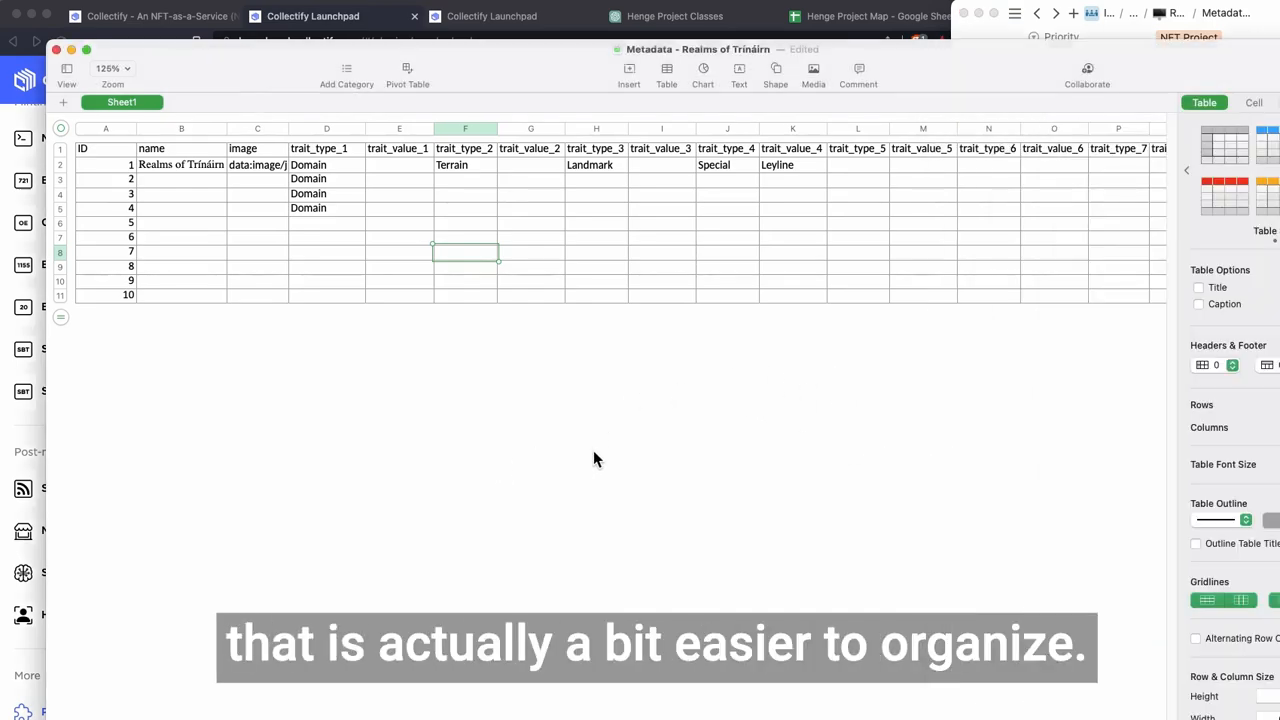
Switch to the Henge Project Classes chat in ChatGPT and review the domain count table and the Sea terrain discussion
left_click(706, 10)
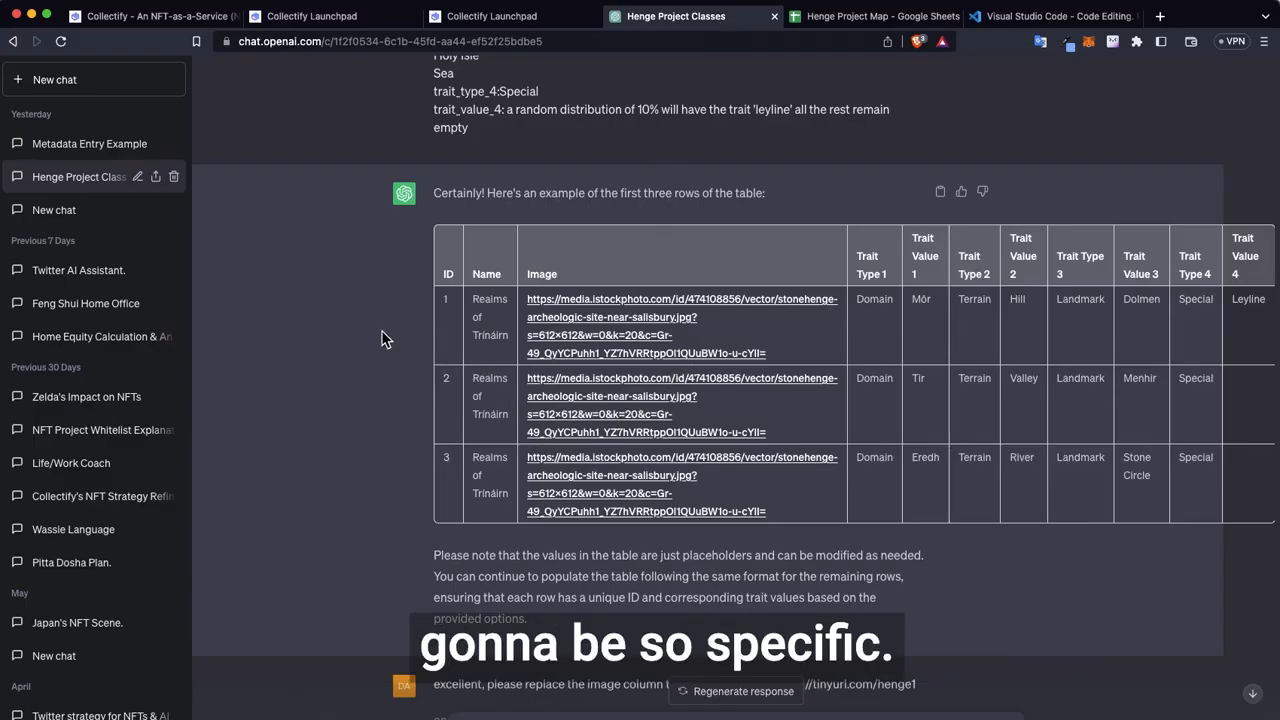
scroll(770, 420, "up", 15)
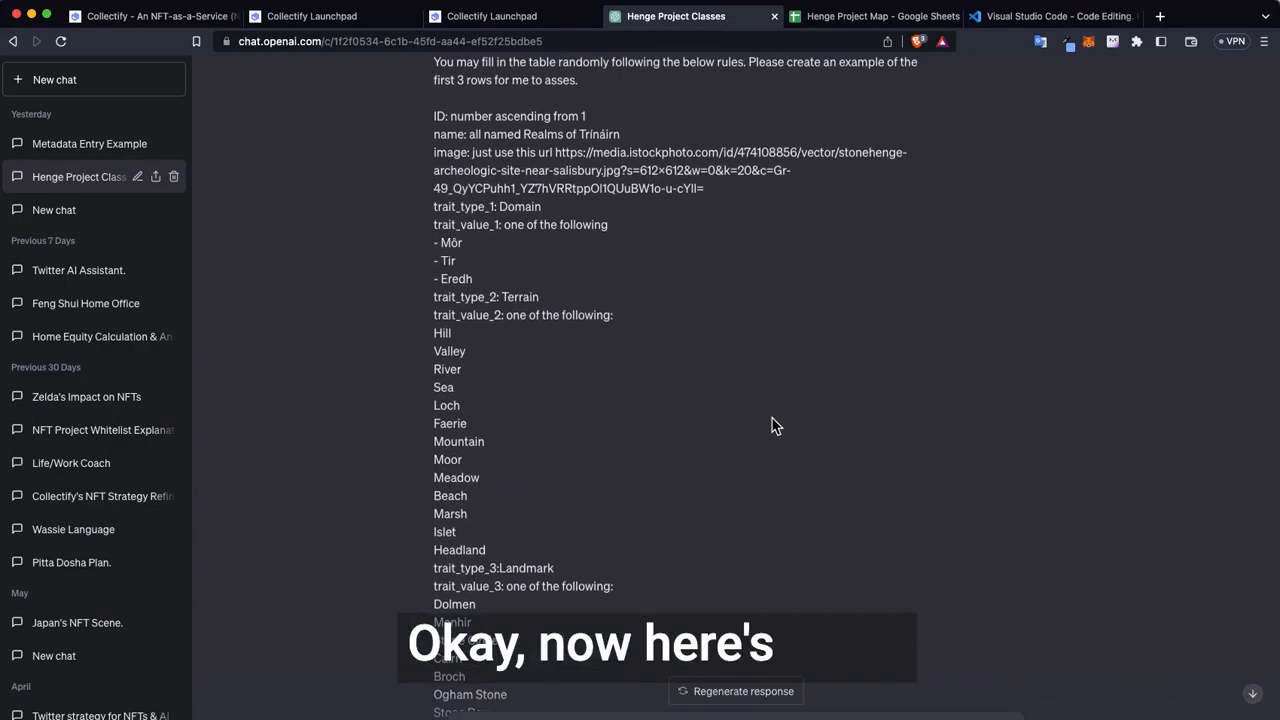
scroll(770, 420, "up", 8)
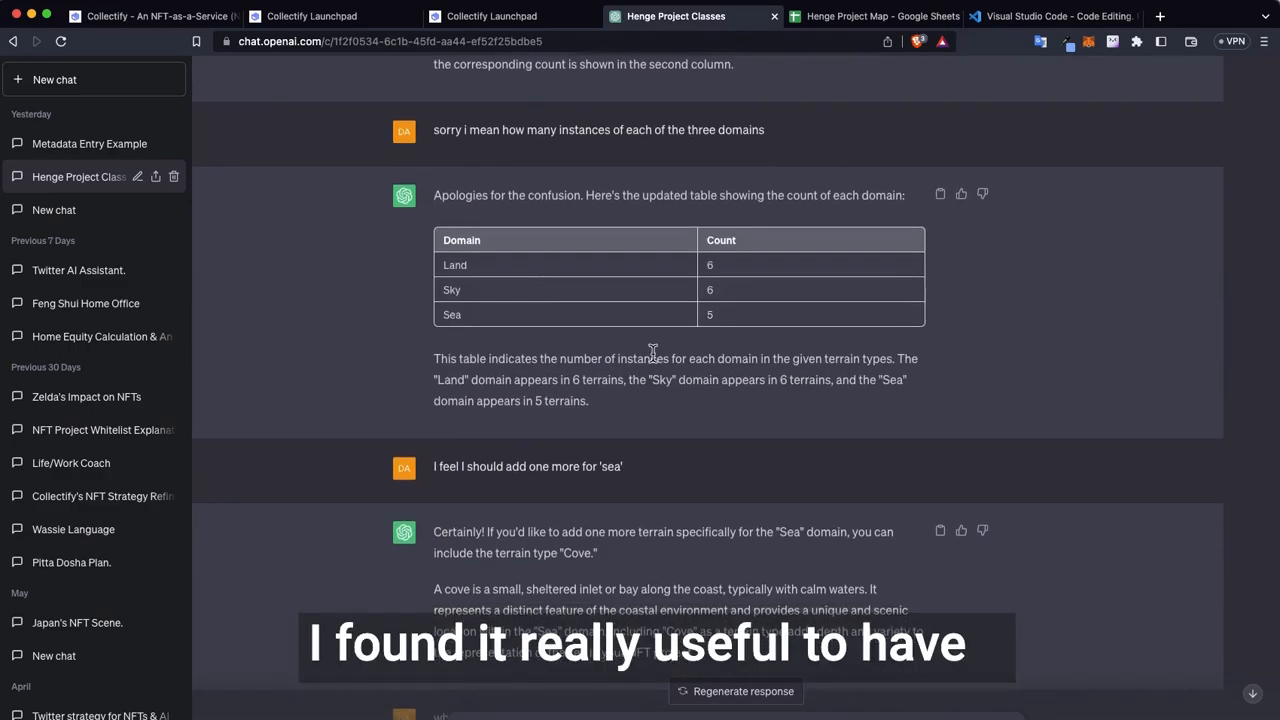
scroll(645, 360, "down", 2)
scroll(660, 370, "down", 2)
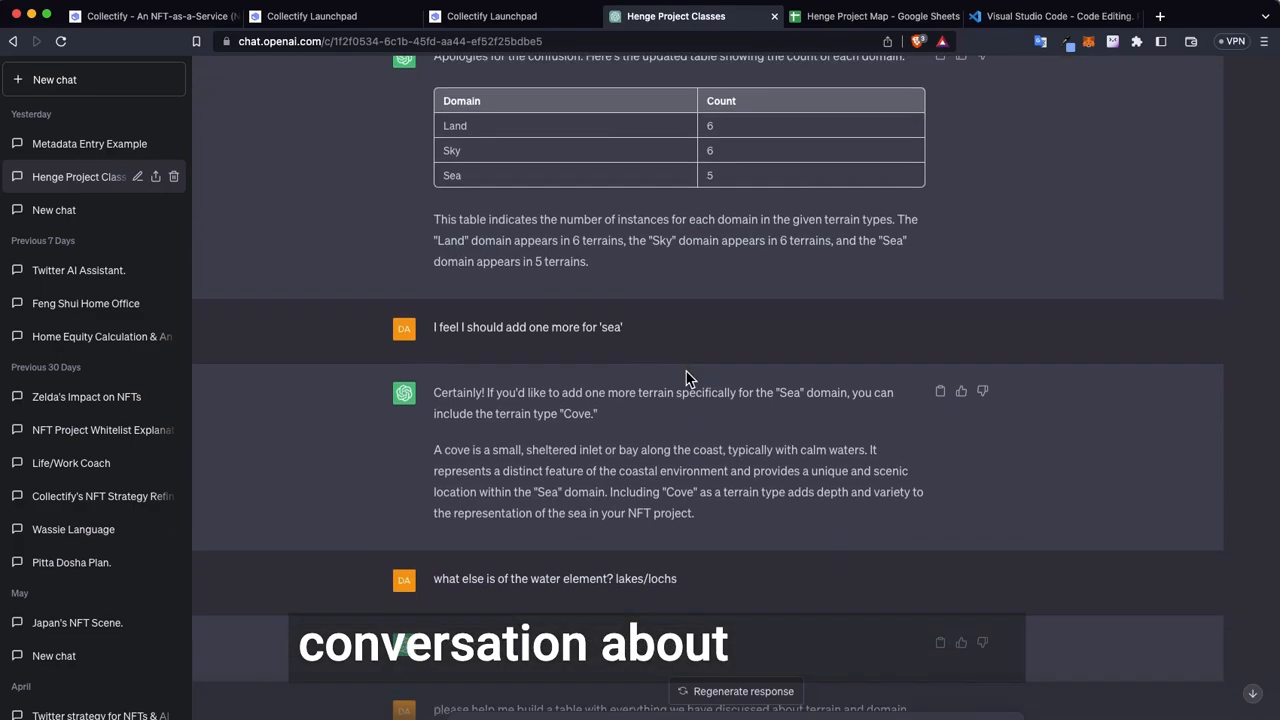
scroll(618, 324, "down", 5)
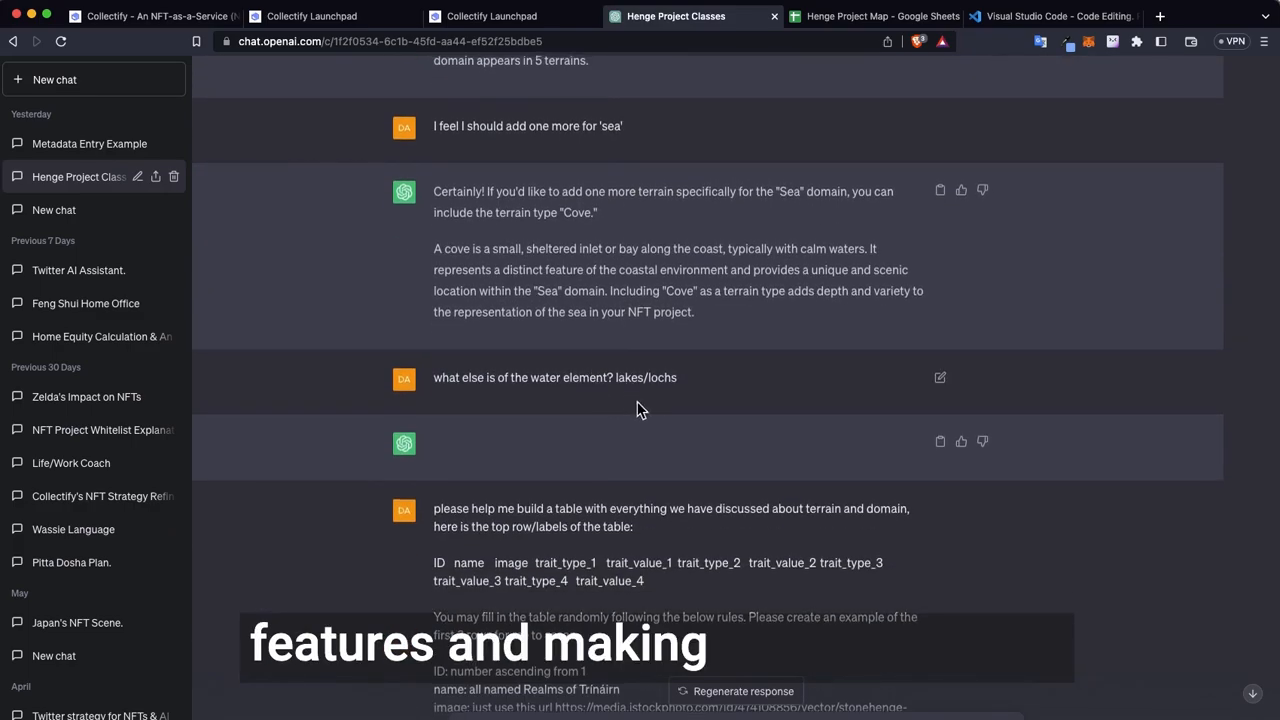
scroll(746, 114, "up", 4)
scroll(600, 100, "up", 1)
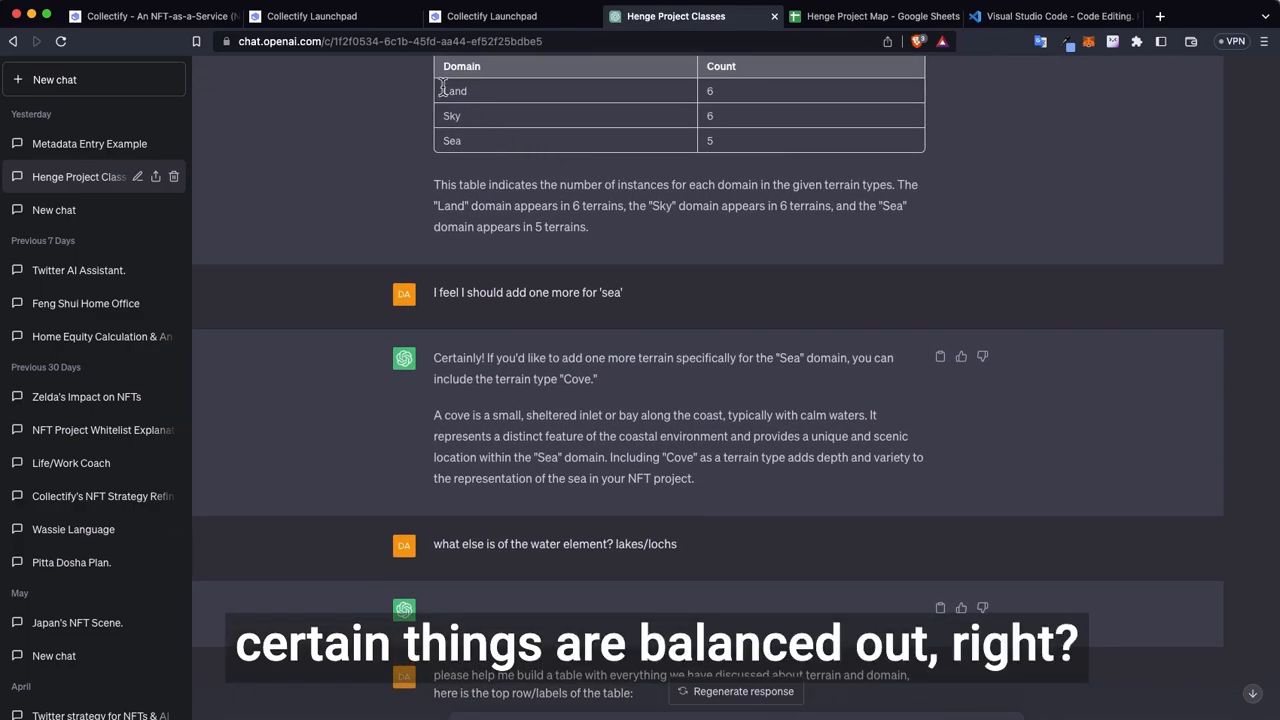
left_click_drag(441, 89, 716, 134)
left_click(745, 137)
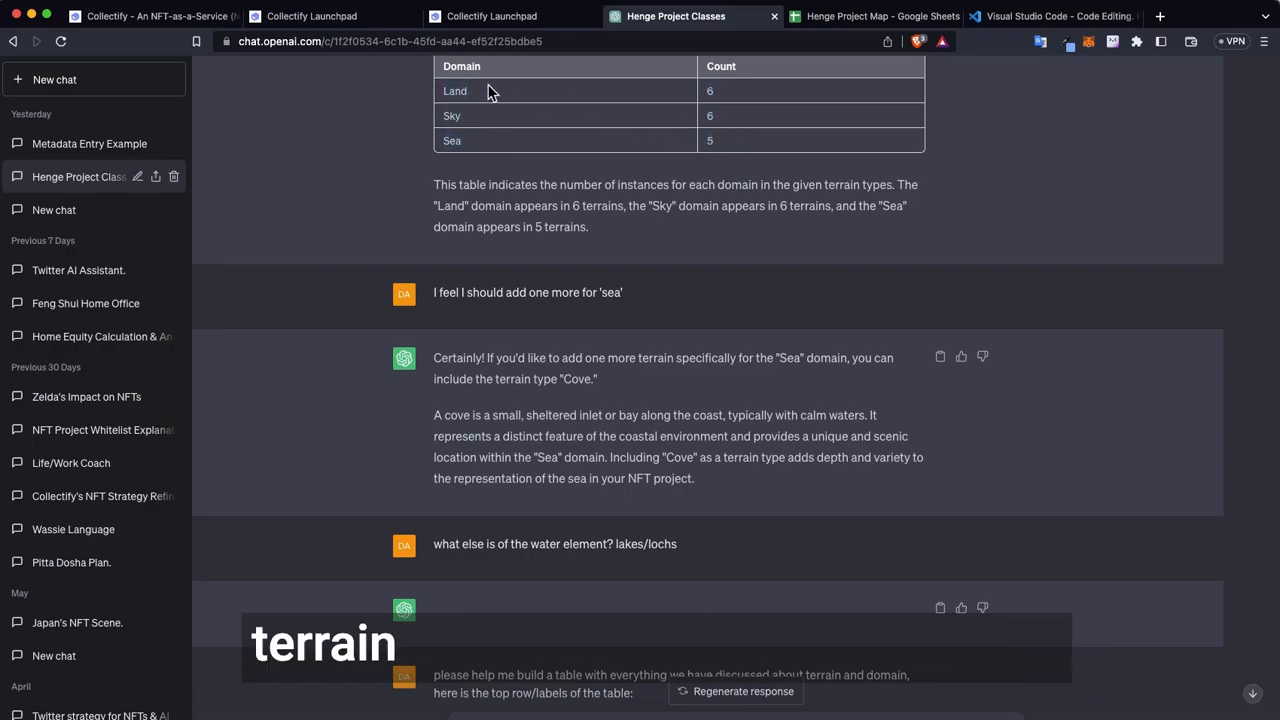
scroll(737, 358, "up", 1)
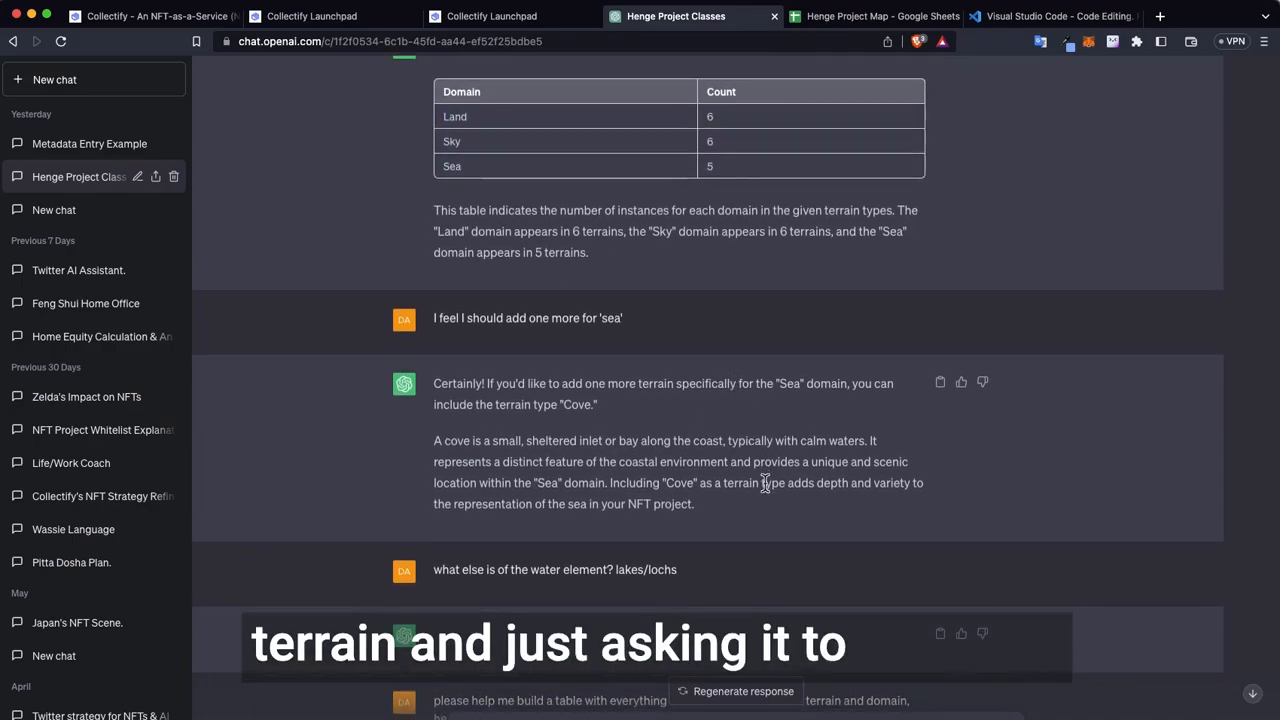
Review the table-building prompt, including its column labels, fill rules and the Domain trait's allowed values
scroll(760, 450, "down", 5)
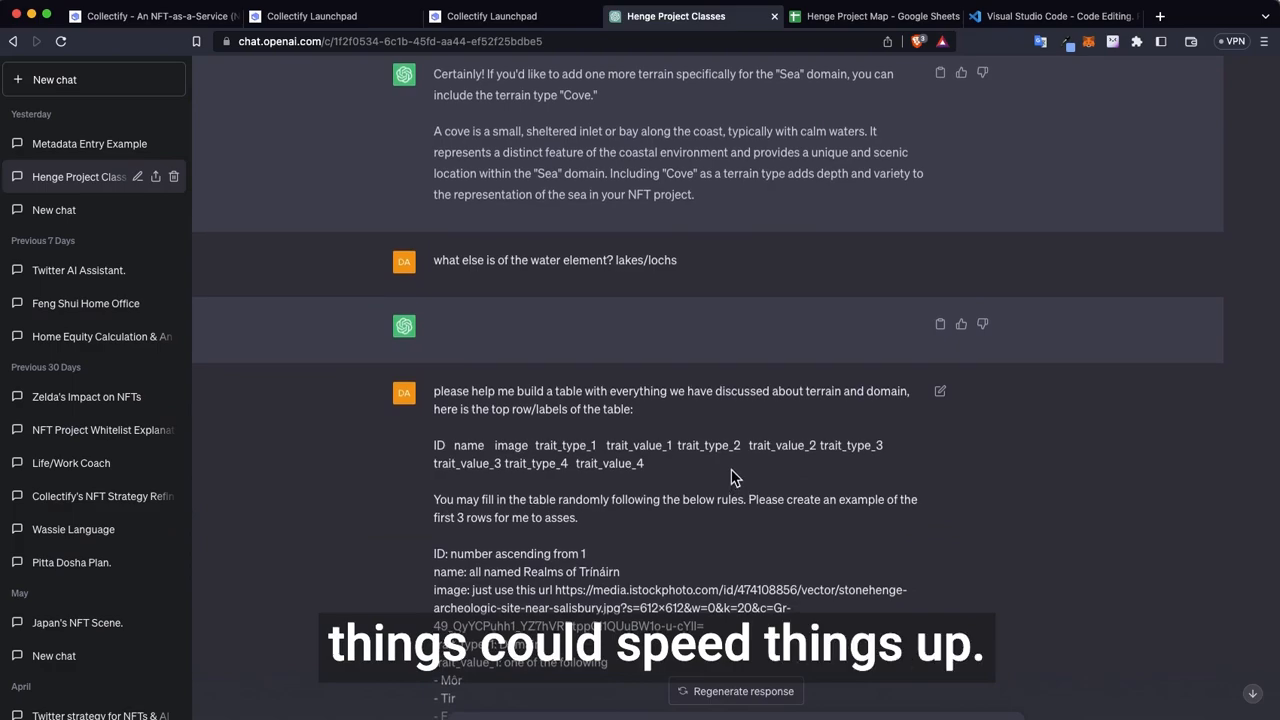
scroll(737, 482, "down", 3)
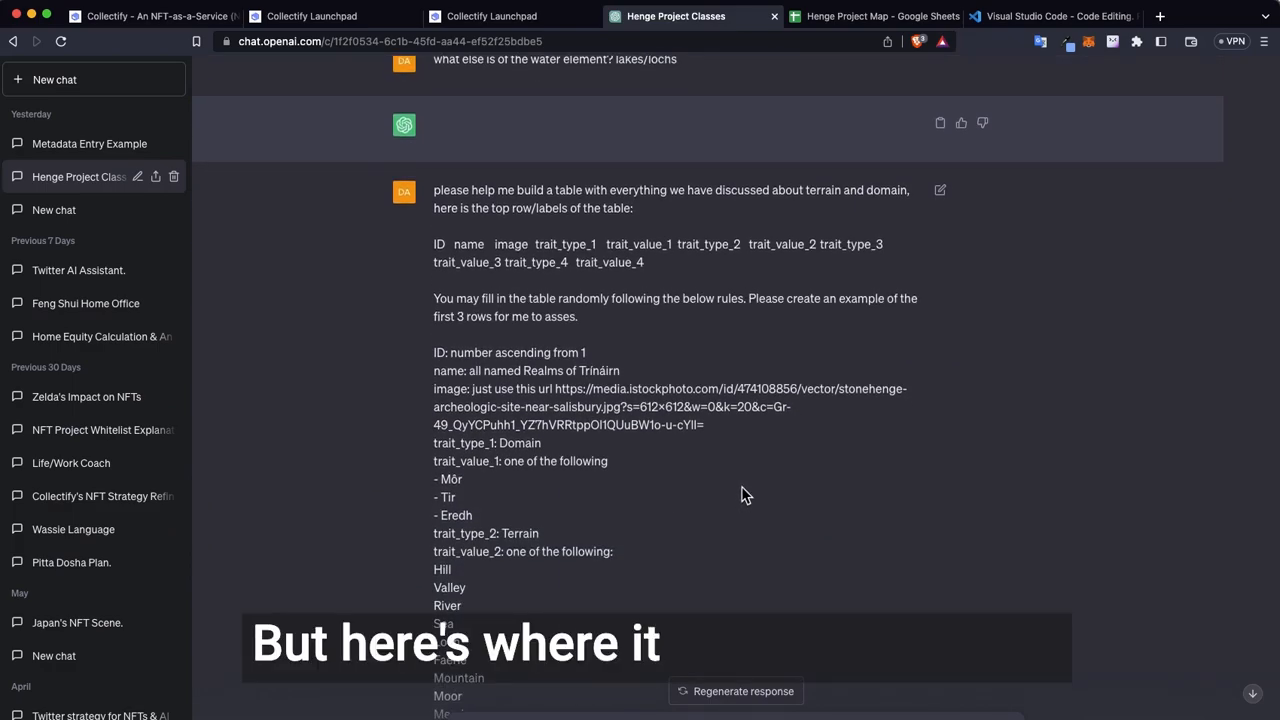
scroll(723, 491, "down", 1)
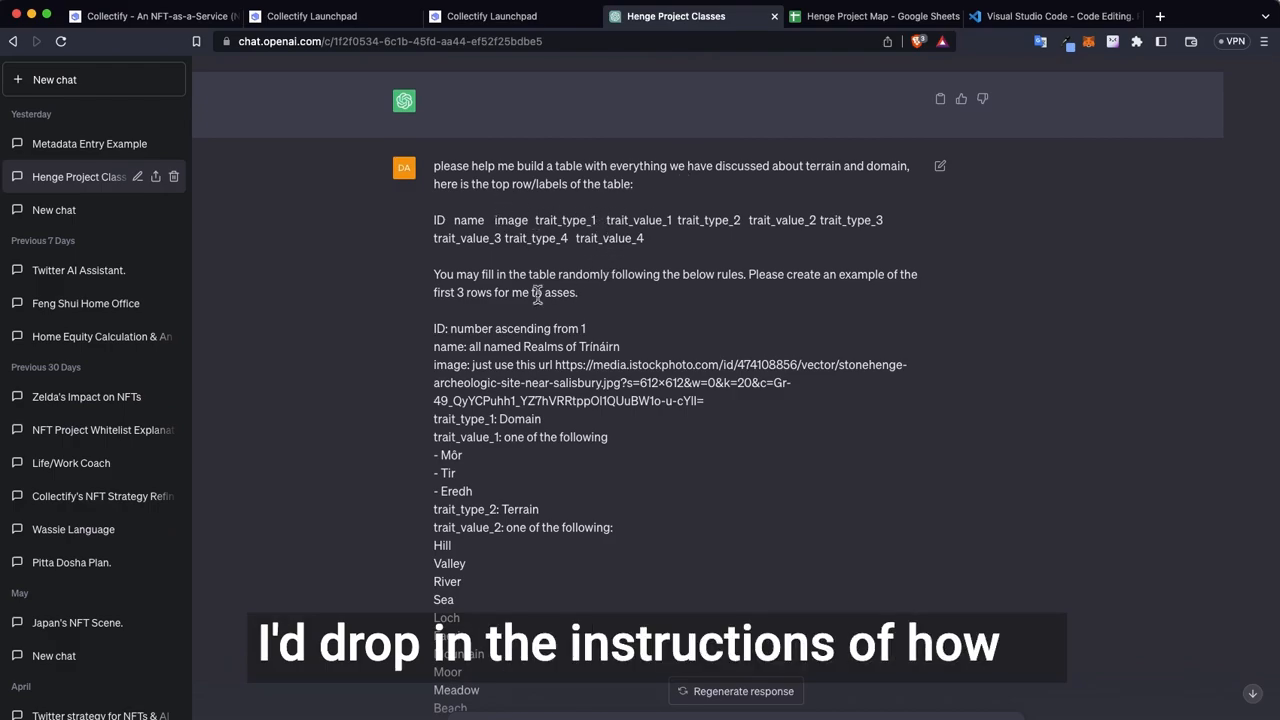
scroll(515, 455, "down", 1)
scroll(515, 470, "down", 5)
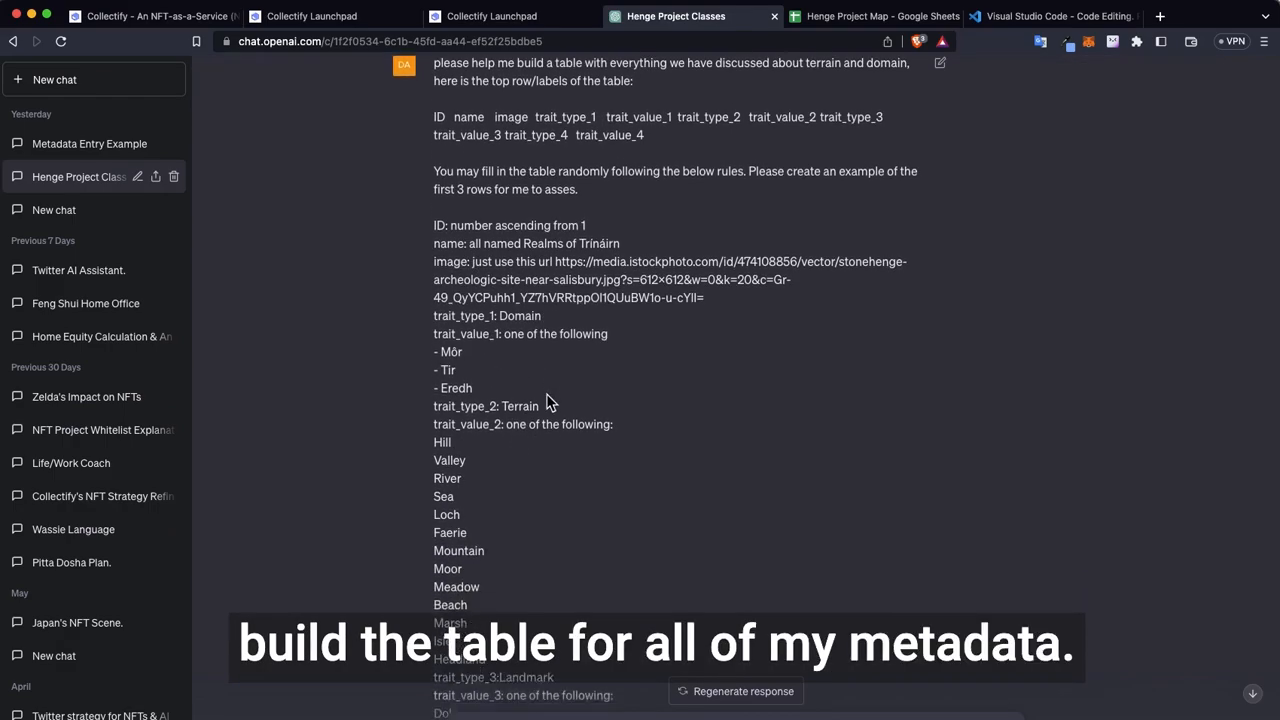
left_click_drag(434, 258, 613, 315)
left_click(609, 330)
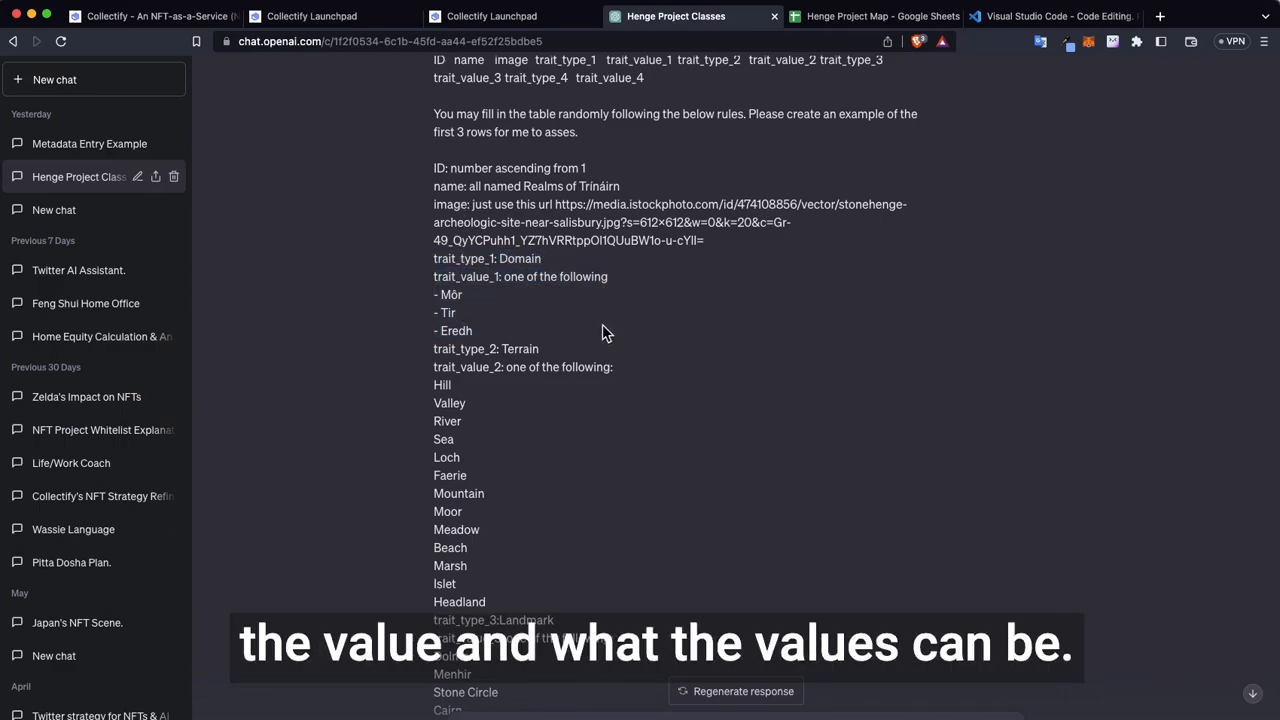
Examine the remaining trait rules, the three-row example table, and the follow-up request for numbered image links and 50 rows
scroll(551, 337, "down", 5)
scroll(512, 297, "down", 4)
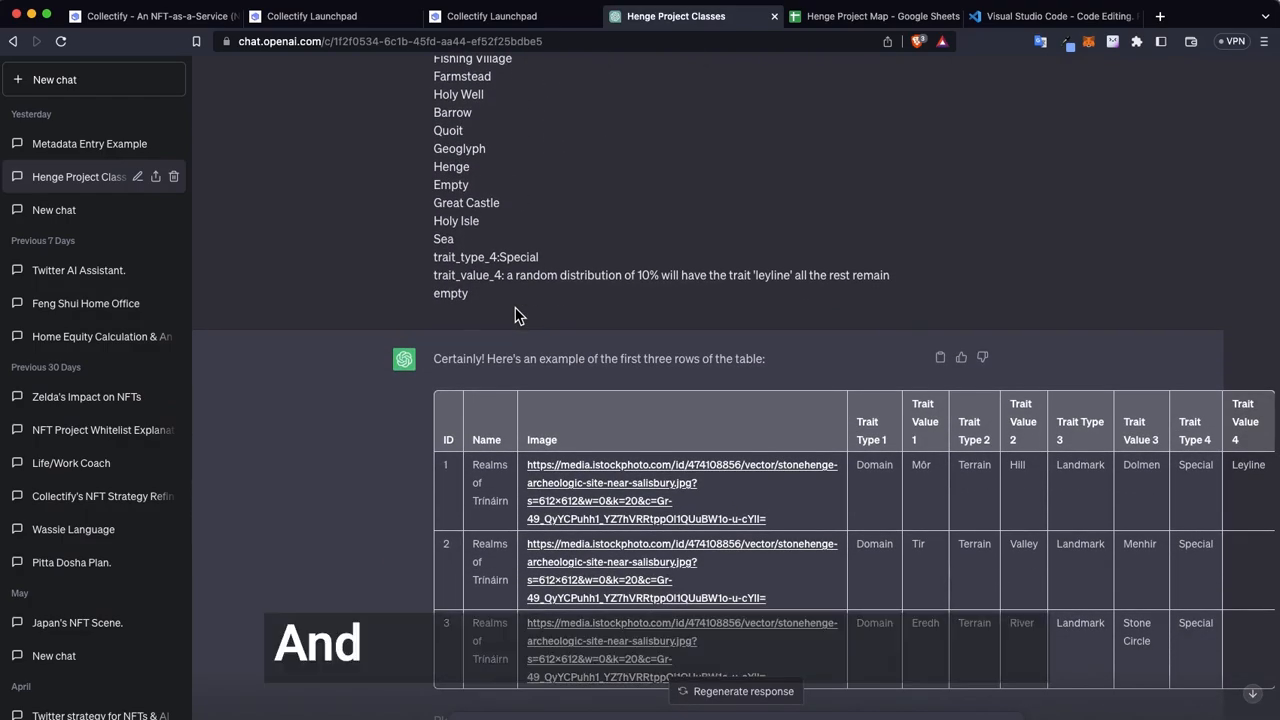
scroll(512, 339, "down", 1)
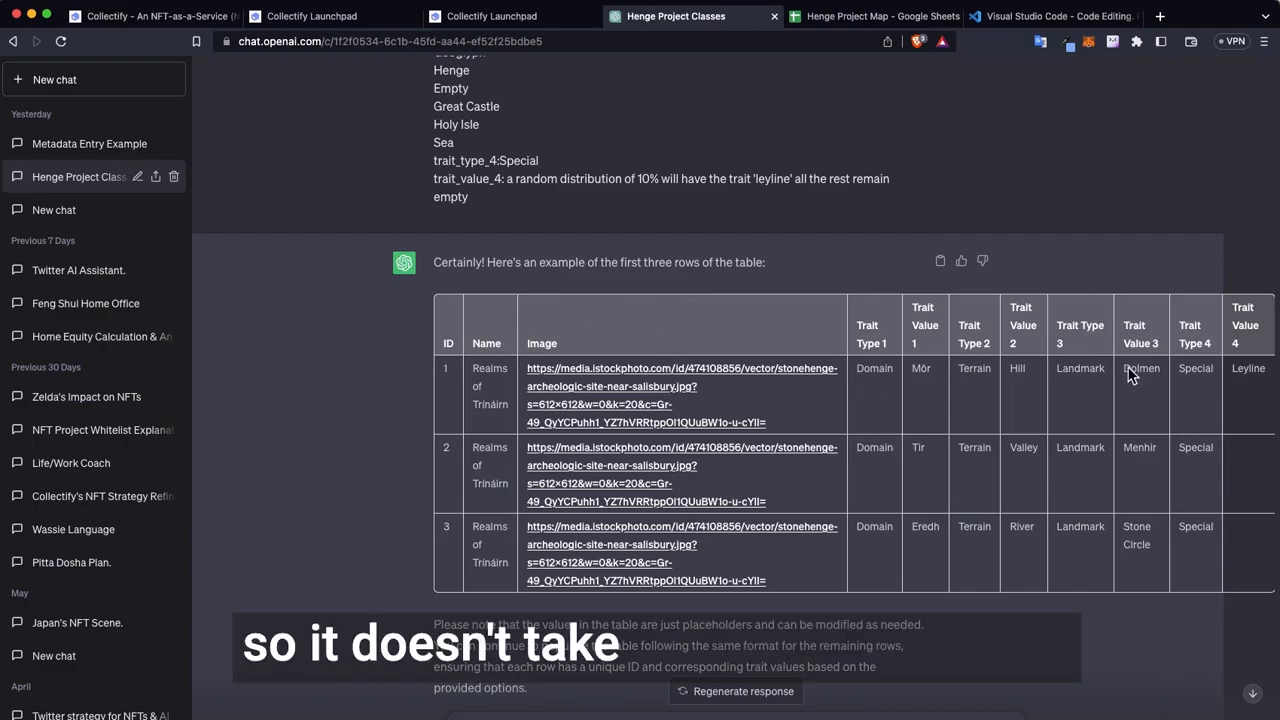
scroll(703, 538, "down", 4)
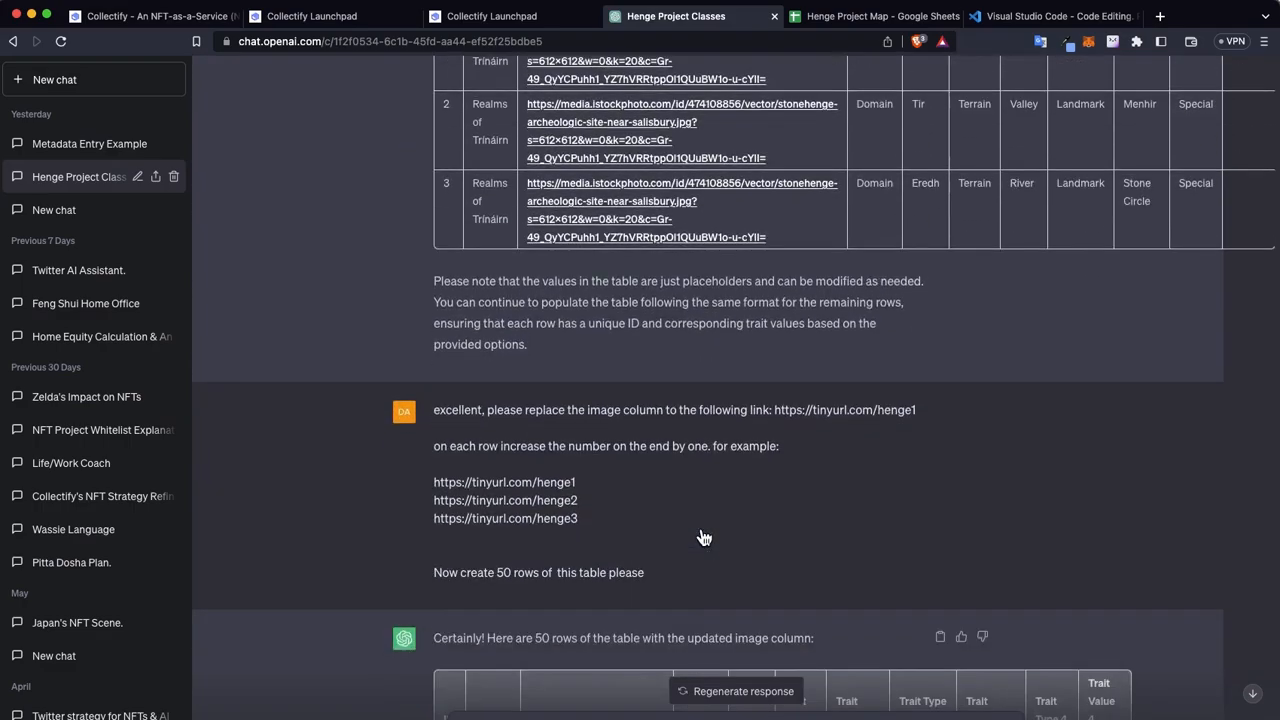
scroll(703, 538, "down", 1)
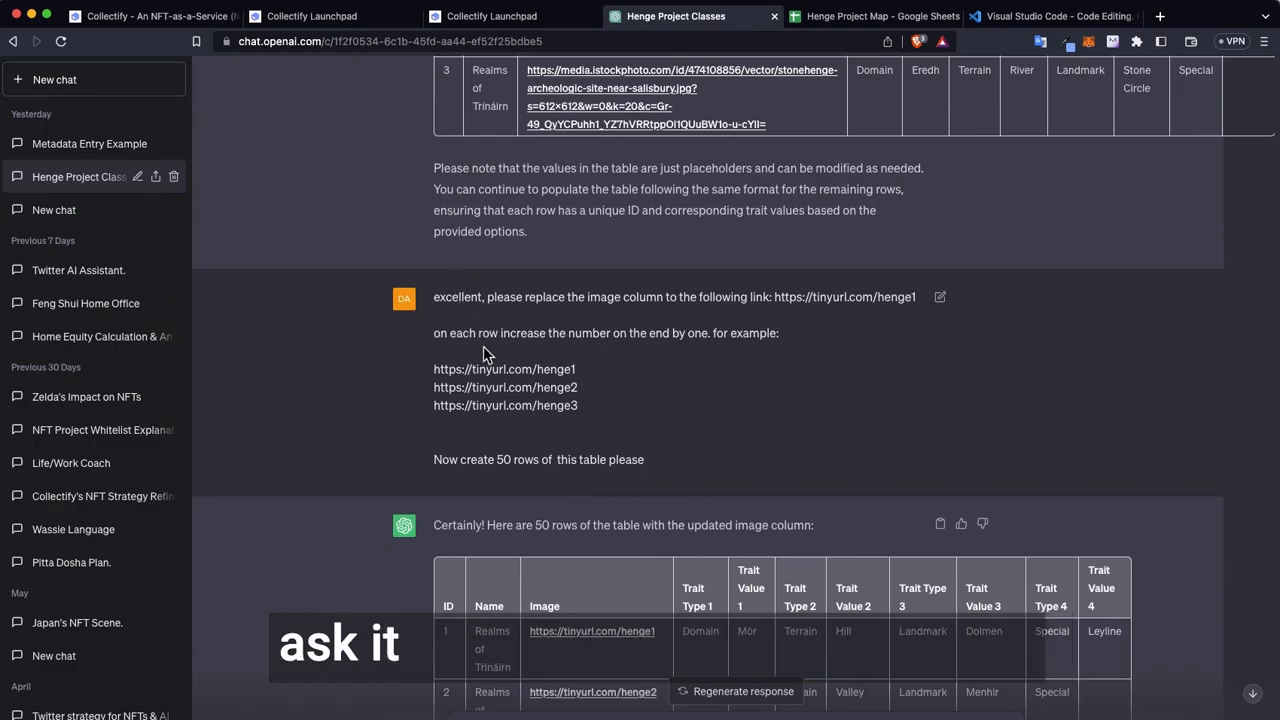
scroll(490, 360, "down", 2)
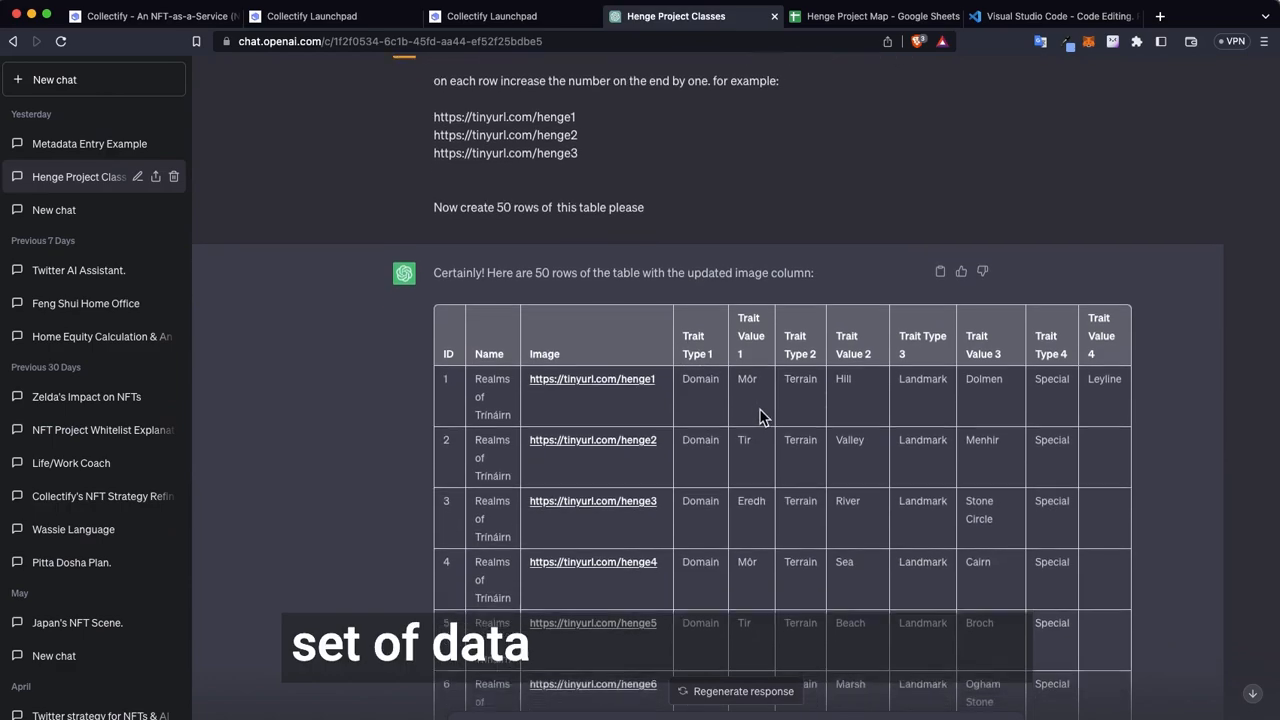
scroll(763, 414, "down", 1)
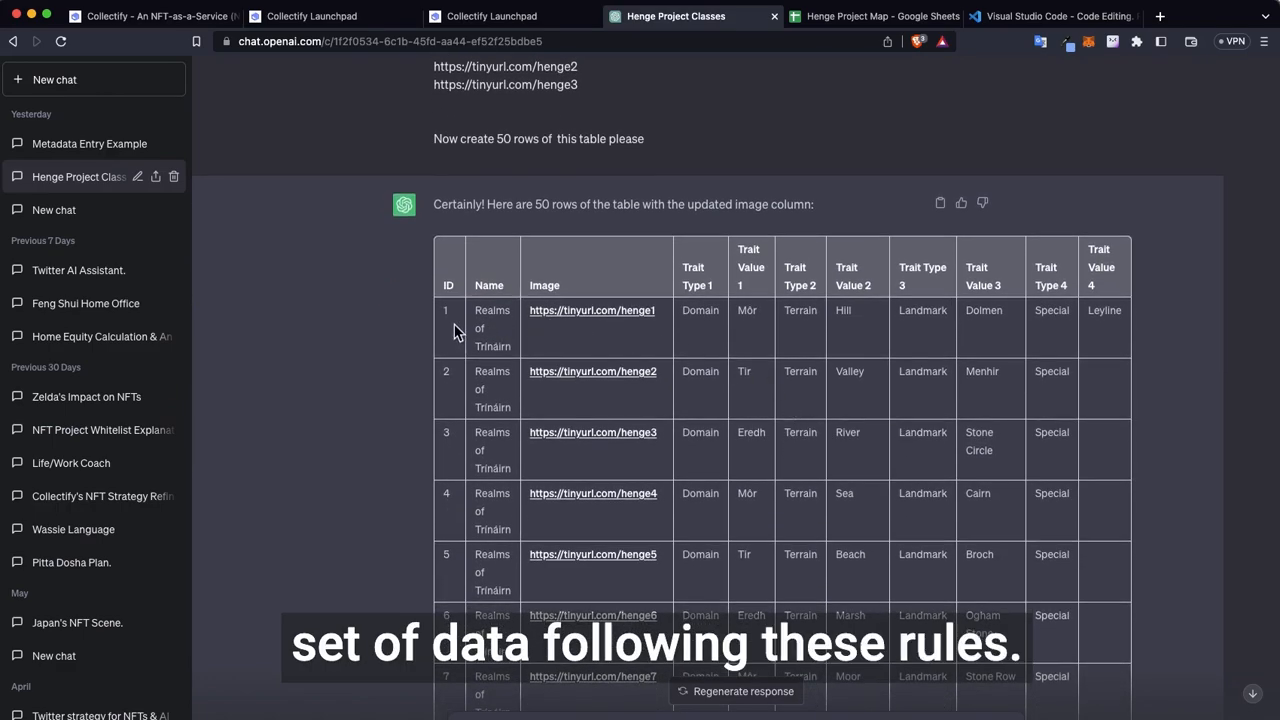
Copy all table rows from ID 1 to ID 50 in the chat's reply, without the header row
left_click_drag(441, 259, 1106, 585)
scroll(990, 432, "down", 4)
scroll(988, 433, "down", 15)
scroll(971, 443, "down", 8)
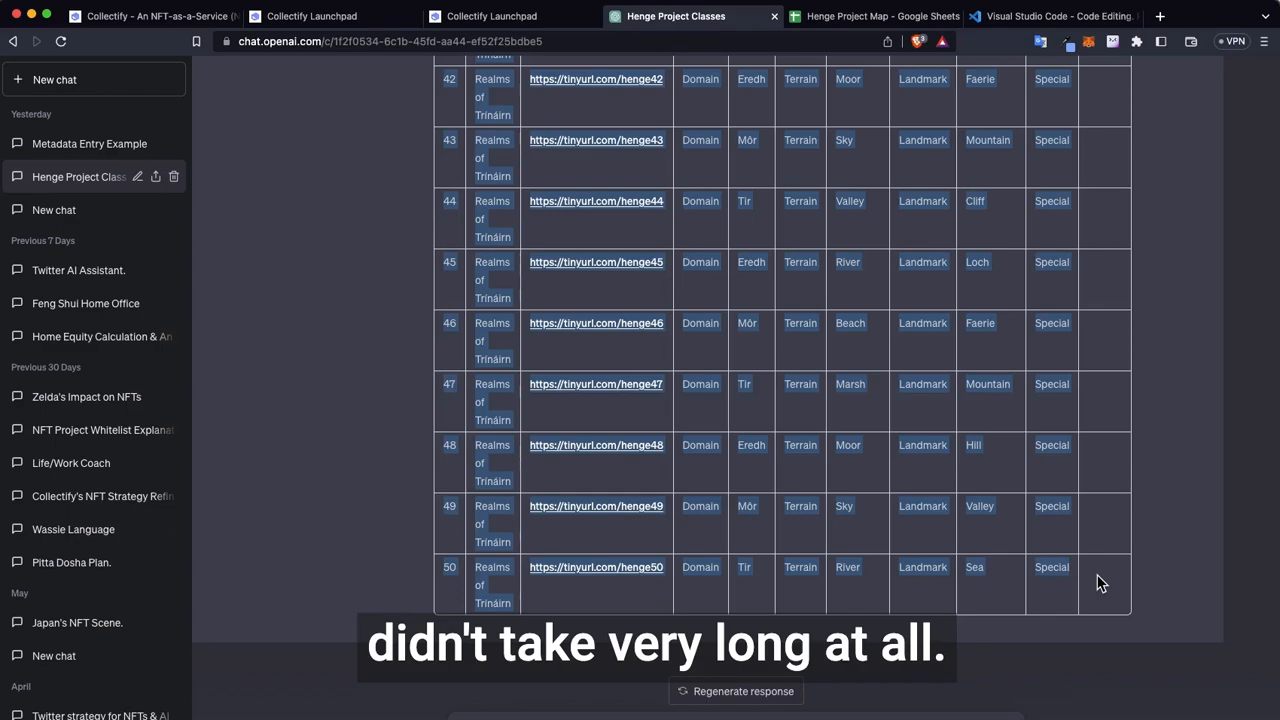
right_click(1044, 570)
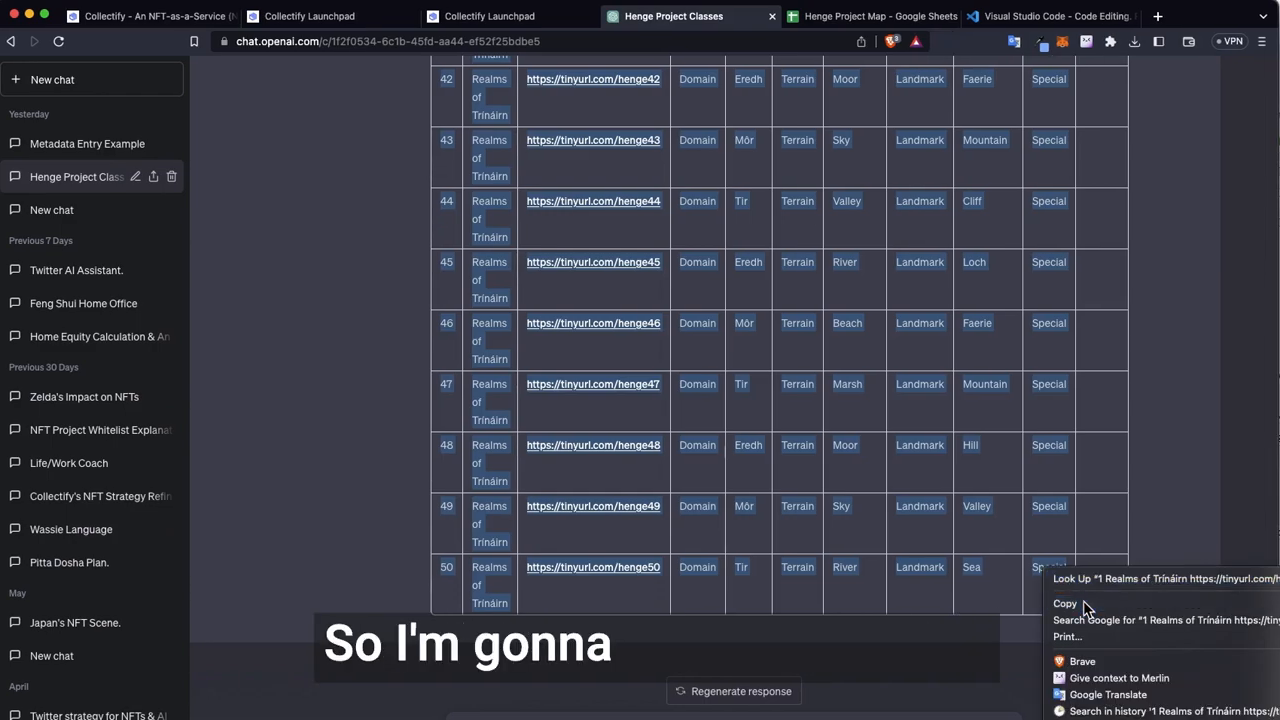
left_click(1085, 604)
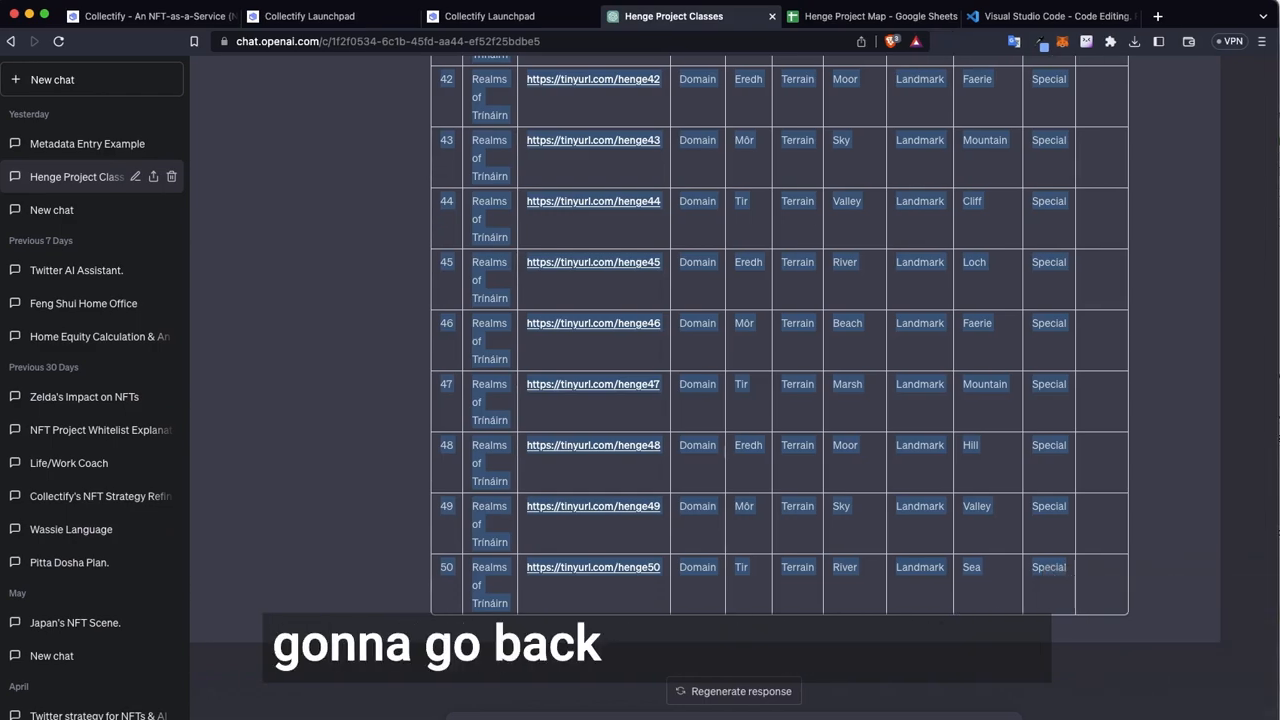
Return to the Metadata - Realms of Trínáirn spreadsheet and paste the copied rows starting at the first cell below the ID header
left_click(1210, 712)
left_click(170, 164)
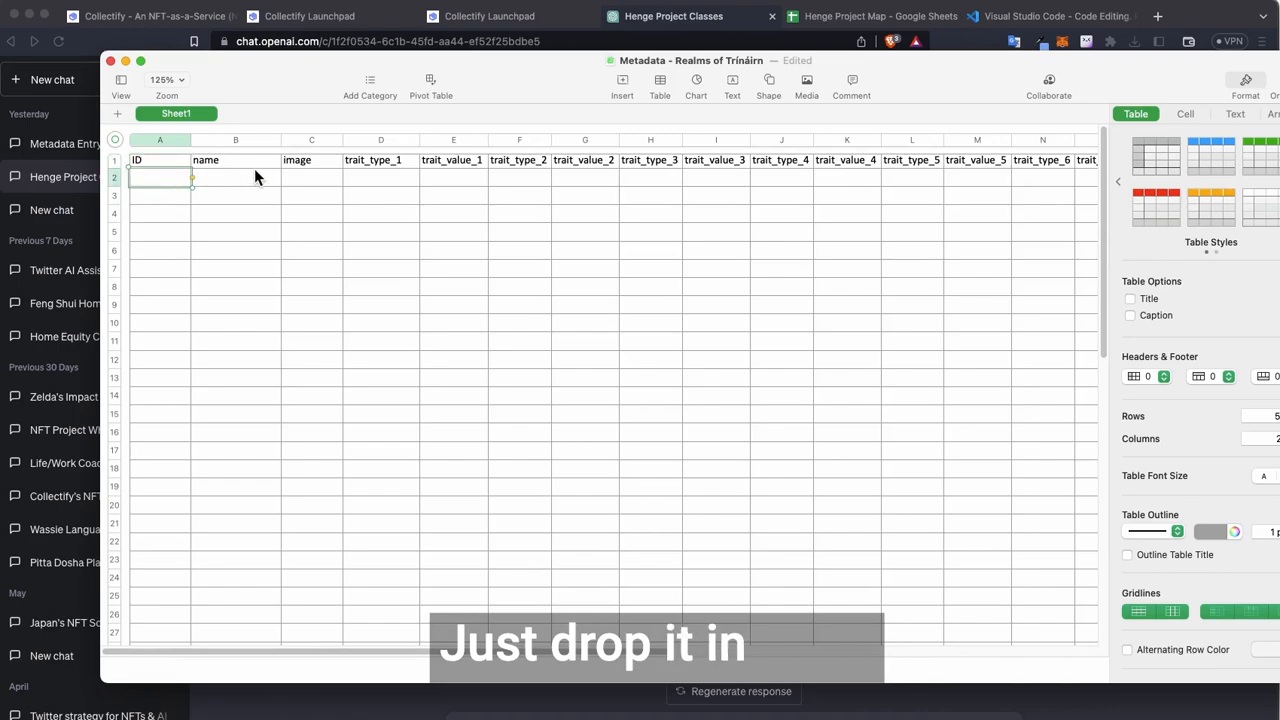
key("super+v")
left_click(249, 202)
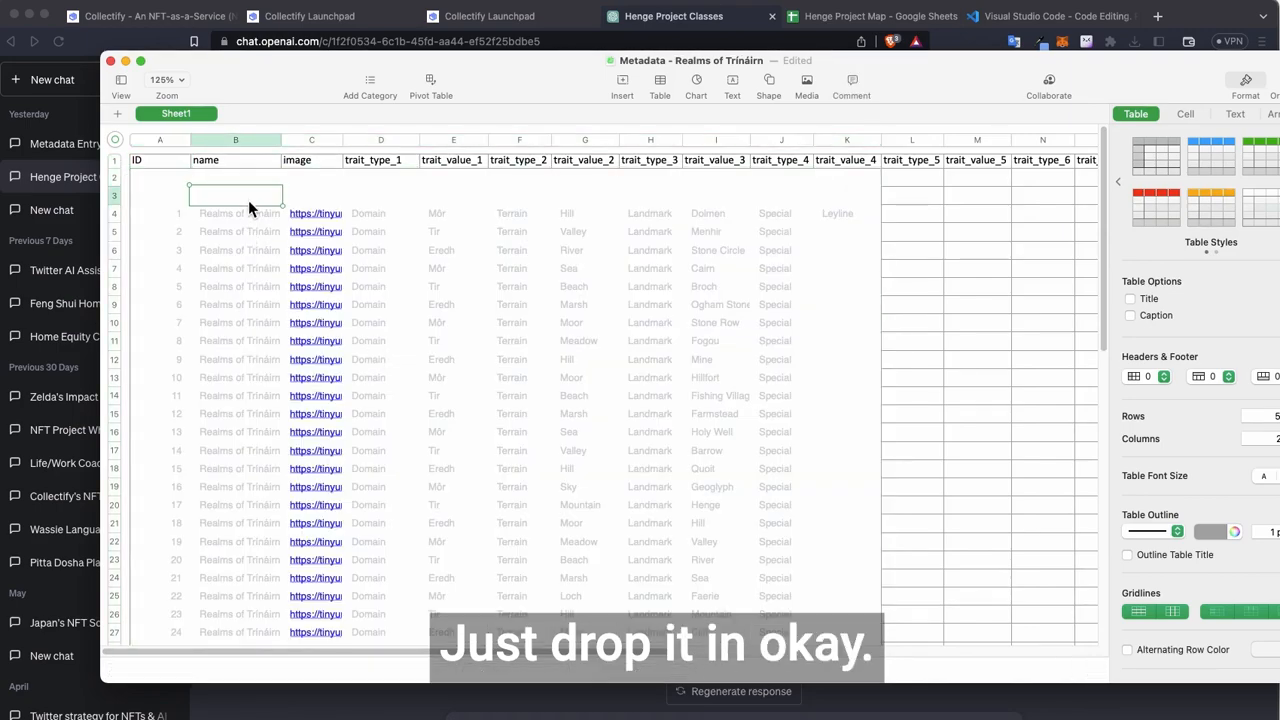
left_click(962, 261)
left_click_drag(900, 212, 852, 210)
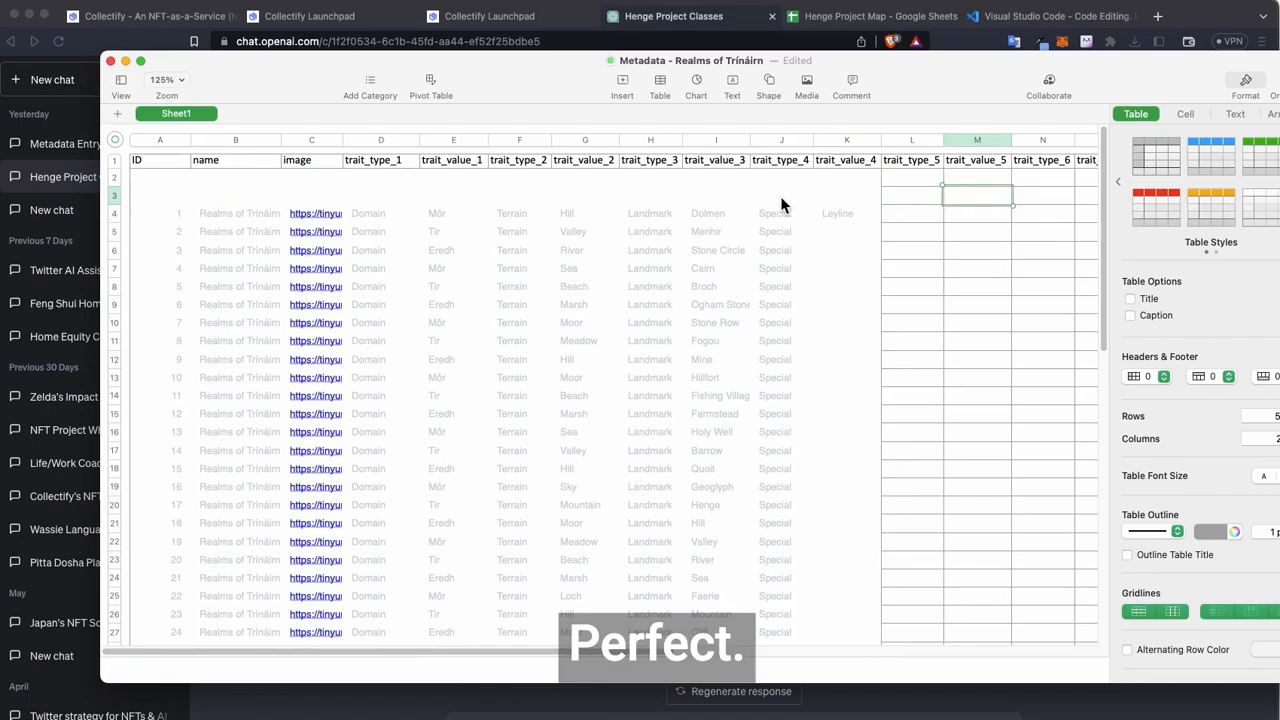
Delete the empty rows 2 and 3 so the ID 1 data sits directly under the header row
right_click(114, 186)
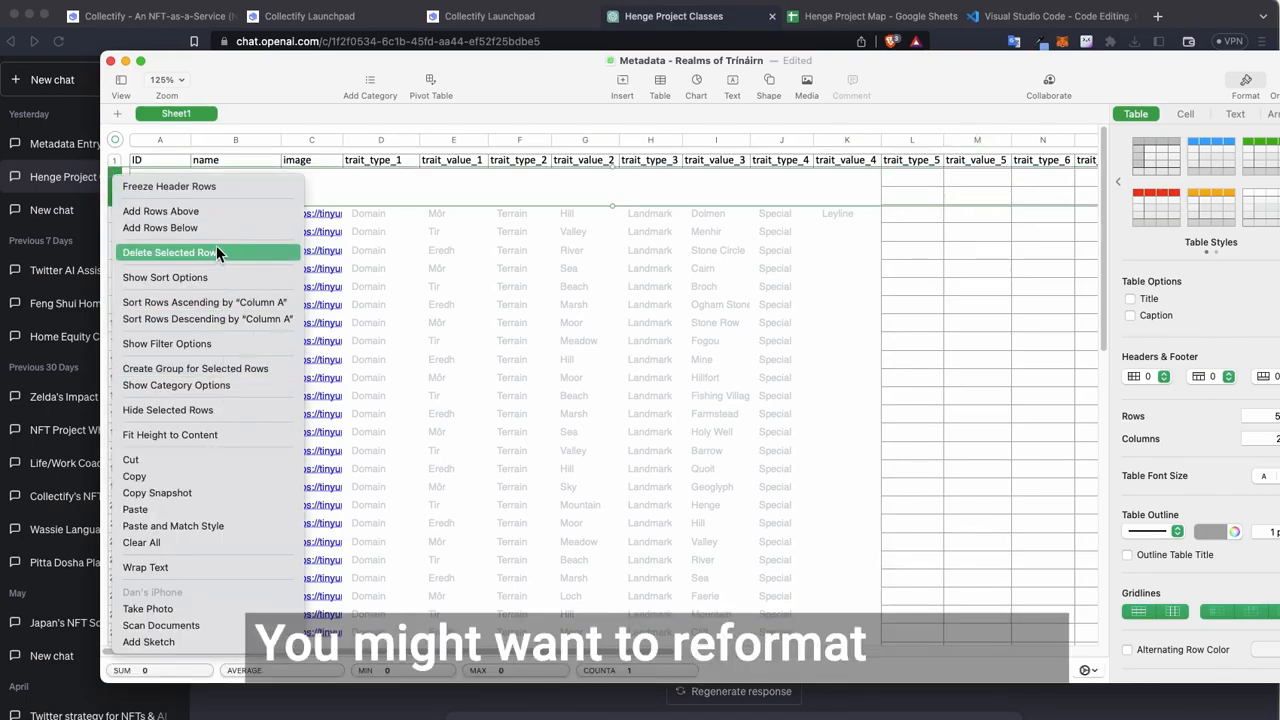
left_click(216, 252)
left_click(908, 212)
left_click_drag(866, 183, 205, 166)
left_click(113, 177)
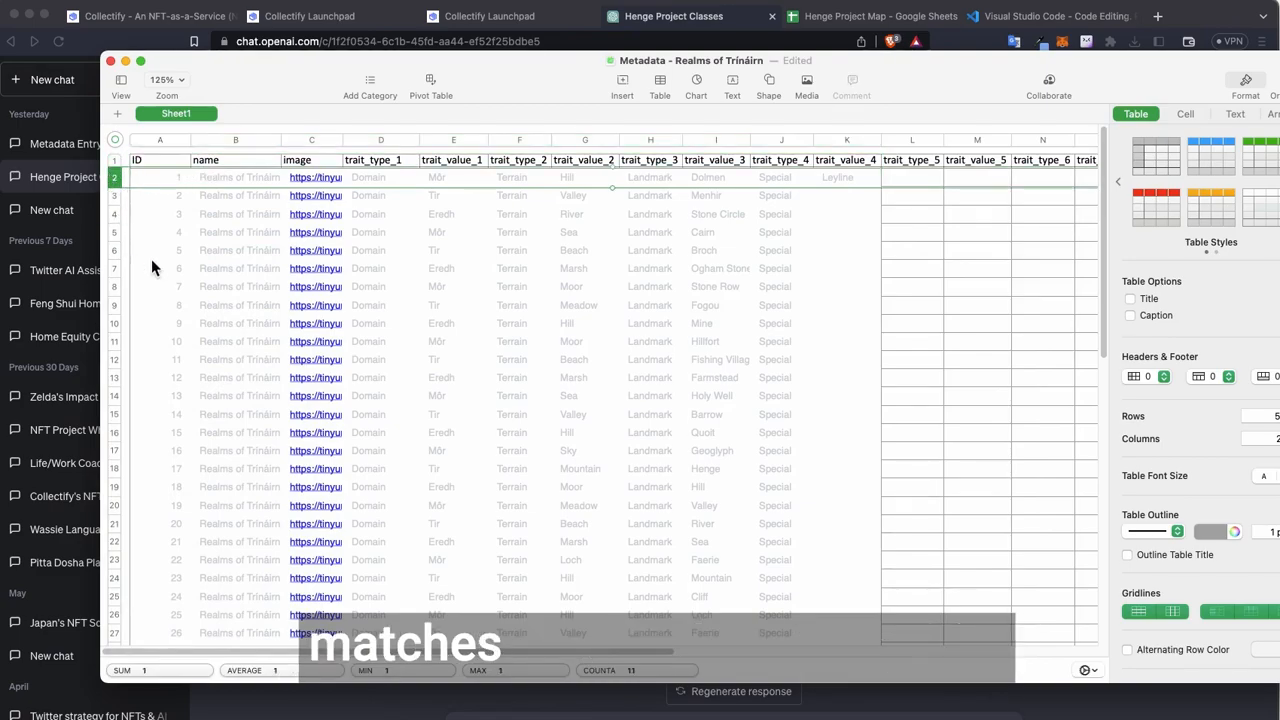
left_click(977, 305)
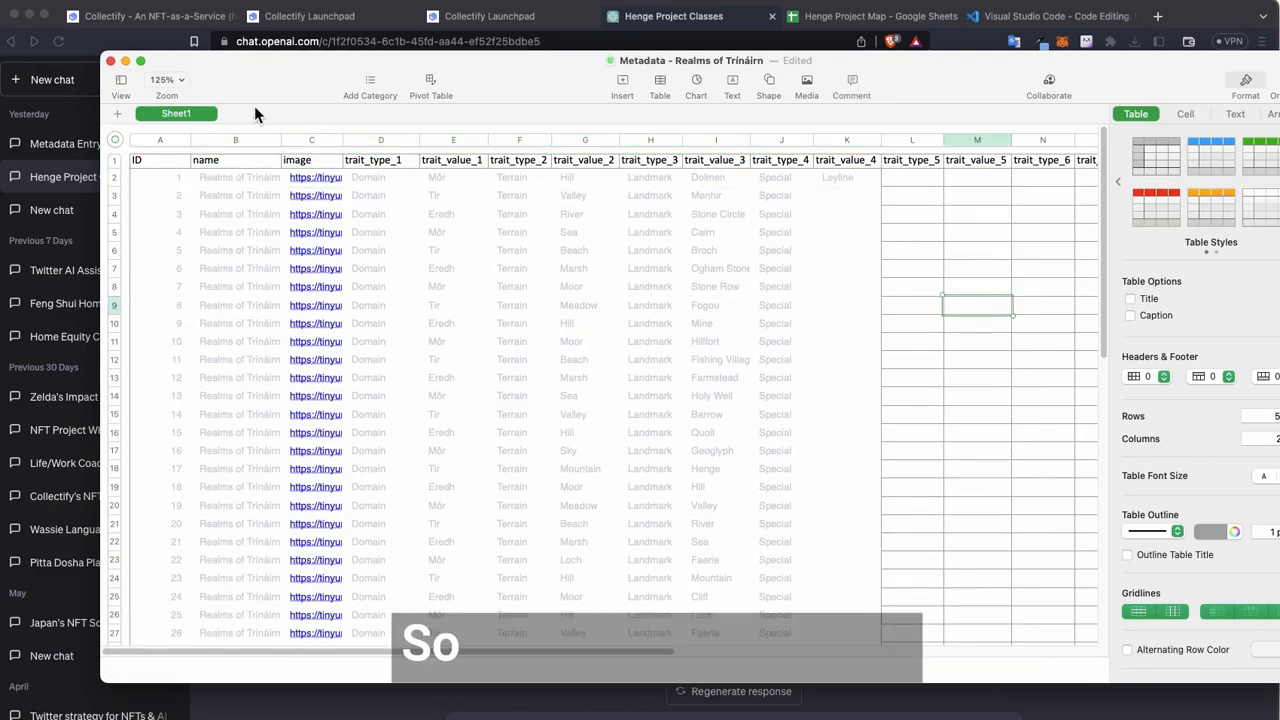
Look at the spreadsheet's available export formats, including Excel, and close the list without exporting
left_click(98, 0)
mouse_move(200, 235)
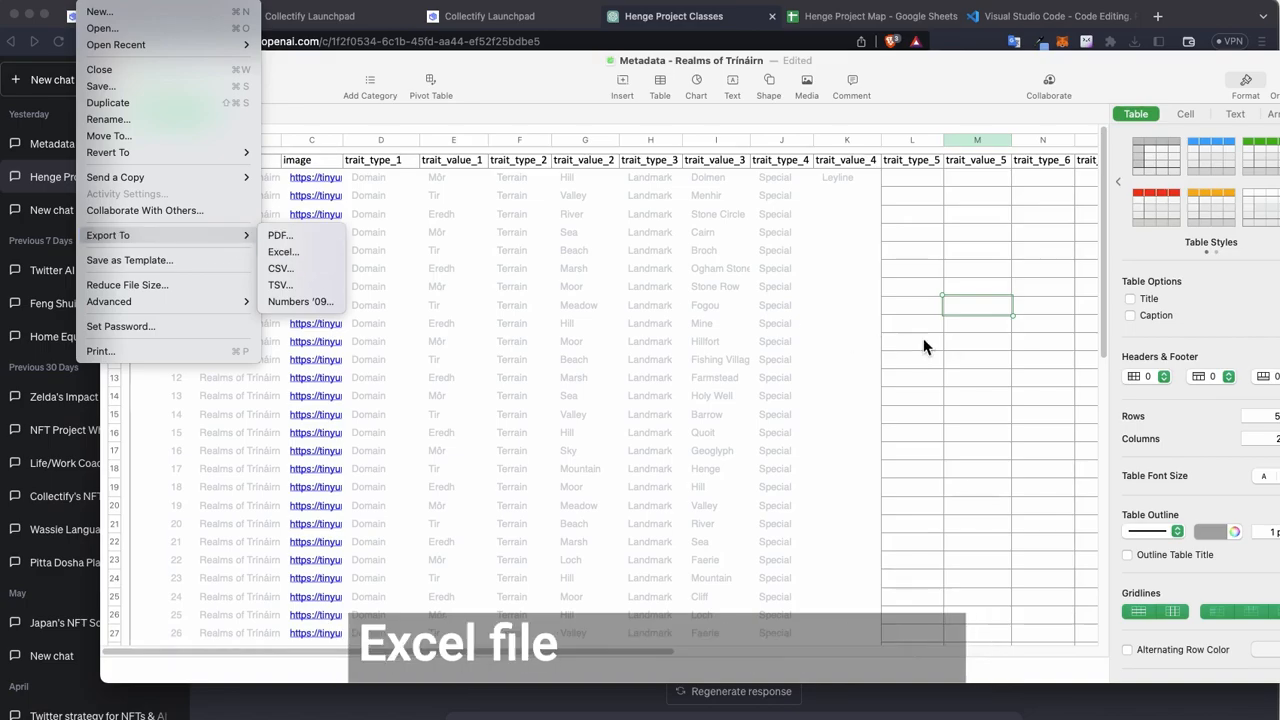
left_click(952, 341)
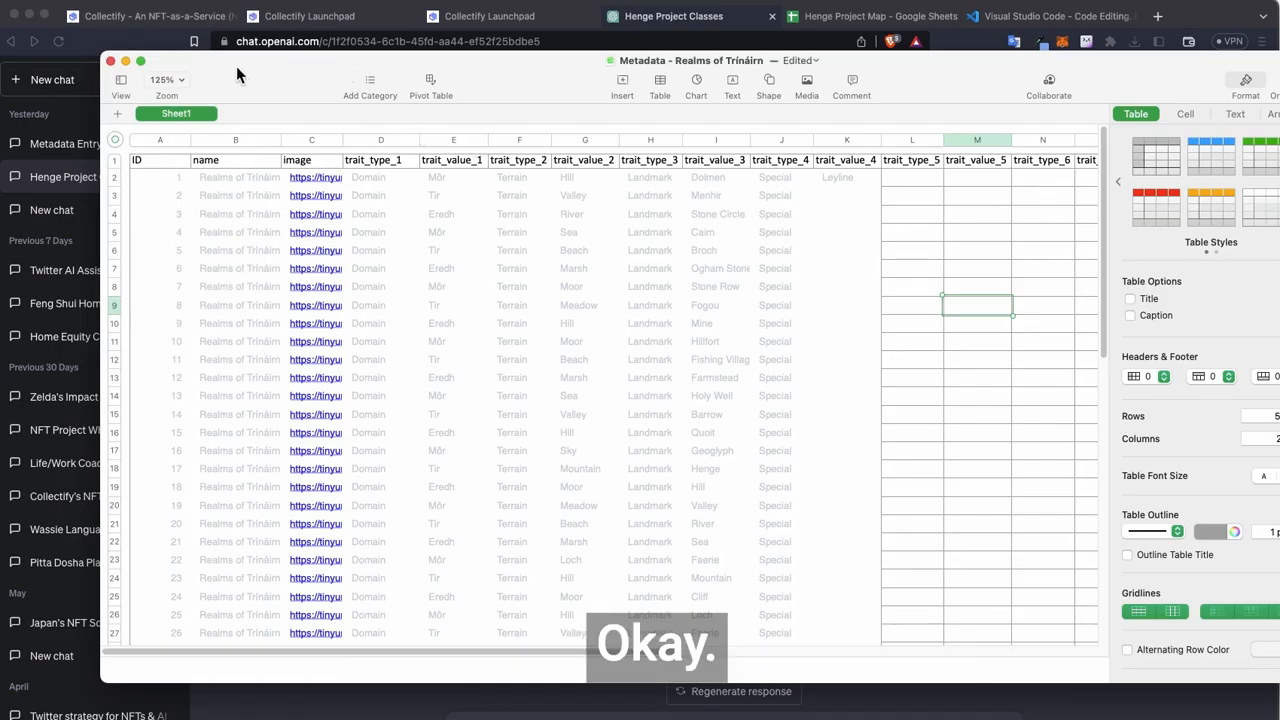
Switch to the Upload Excel to Metadata plugin in Collectify Launchpad and import the chosen Realms of Trínáirn .xlsx file, confirming the metadata update
left_click(374, 17)
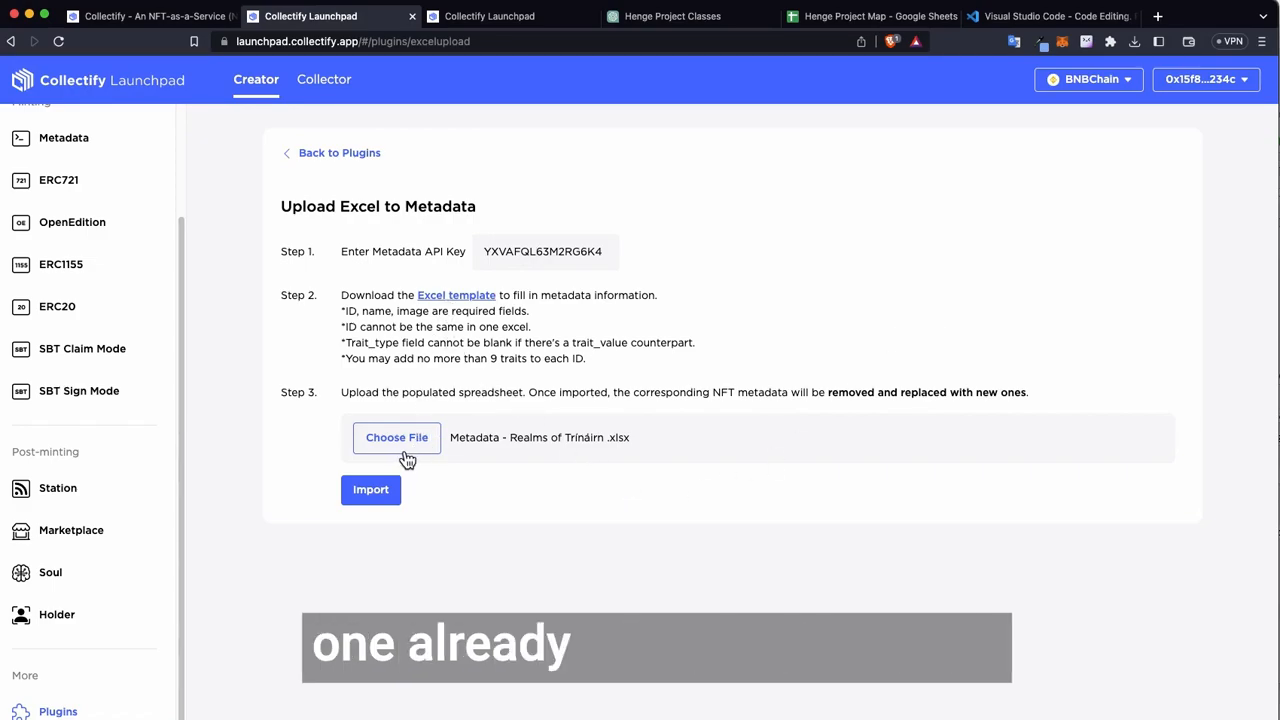
left_click(378, 489)
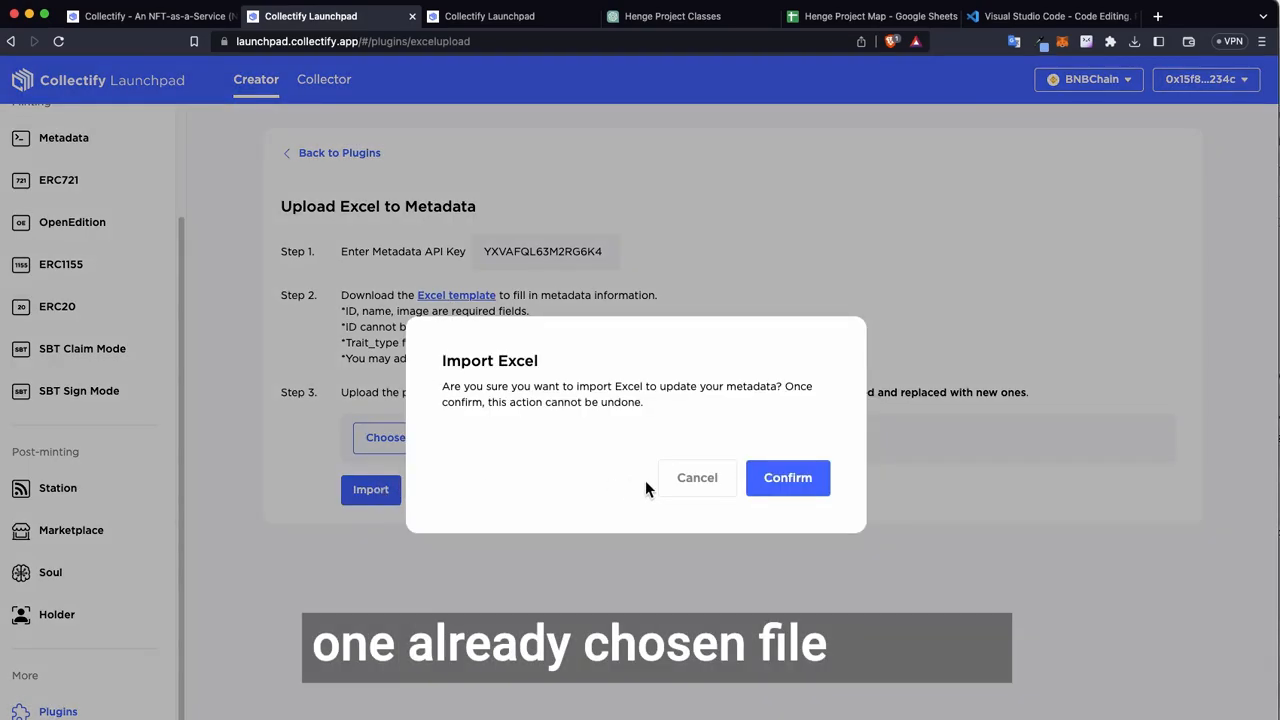
left_click(778, 478)
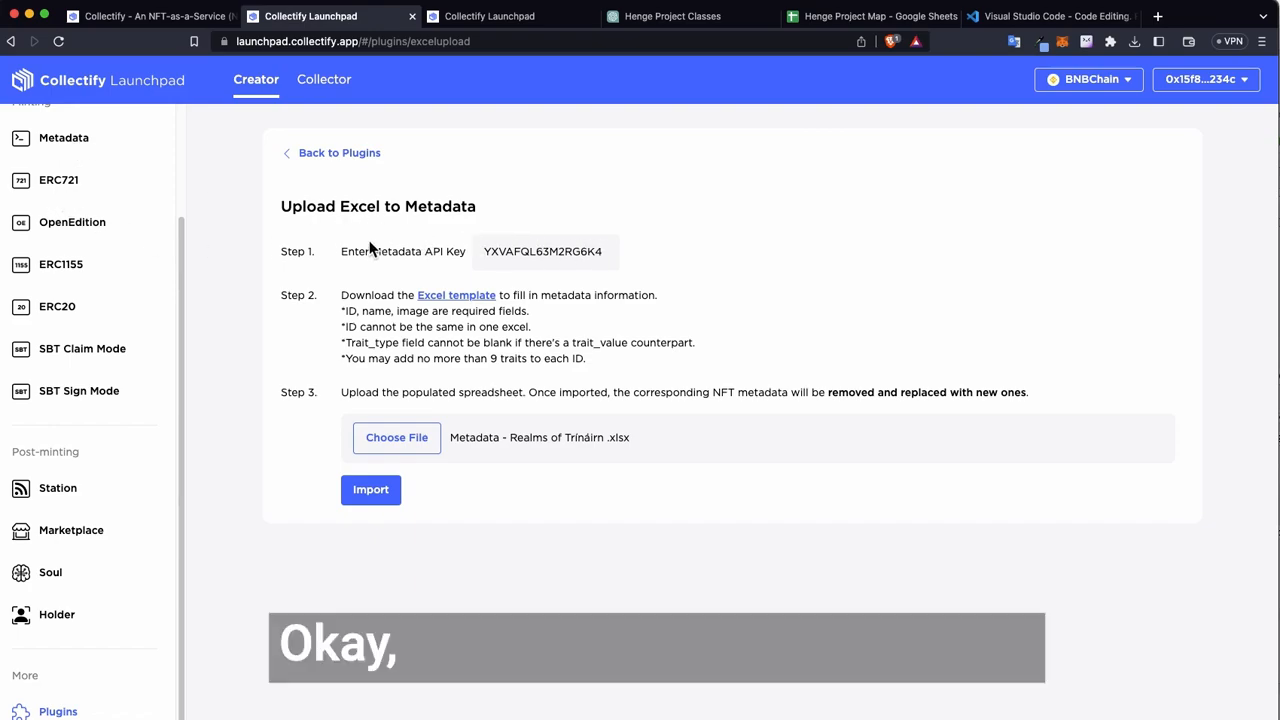
Open the created metadata list and check the total IDs of the Henge: Realms of Trínáirn collection
left_click(60, 137)
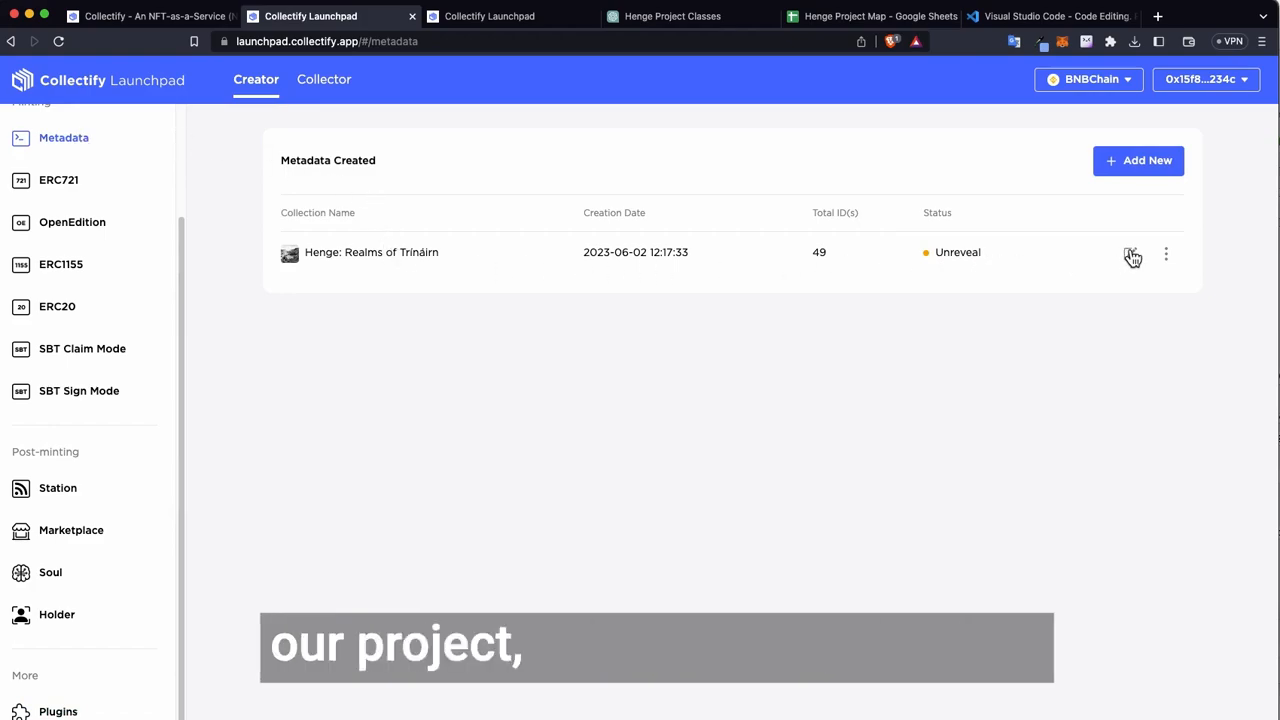
left_click_drag(865, 252, 779, 249)
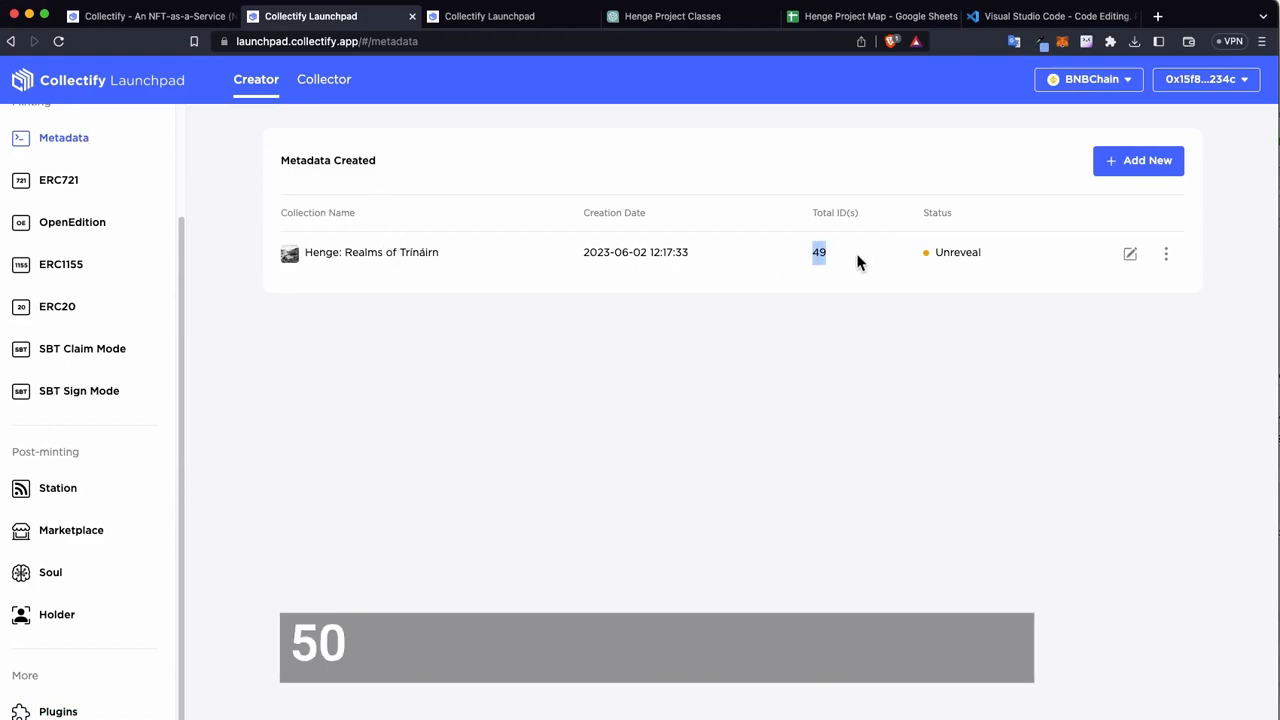
Open the Henge: Realms of Trínáirn collection and examine its general information, metadata ID list and API endpoint details
left_click(1131, 255)
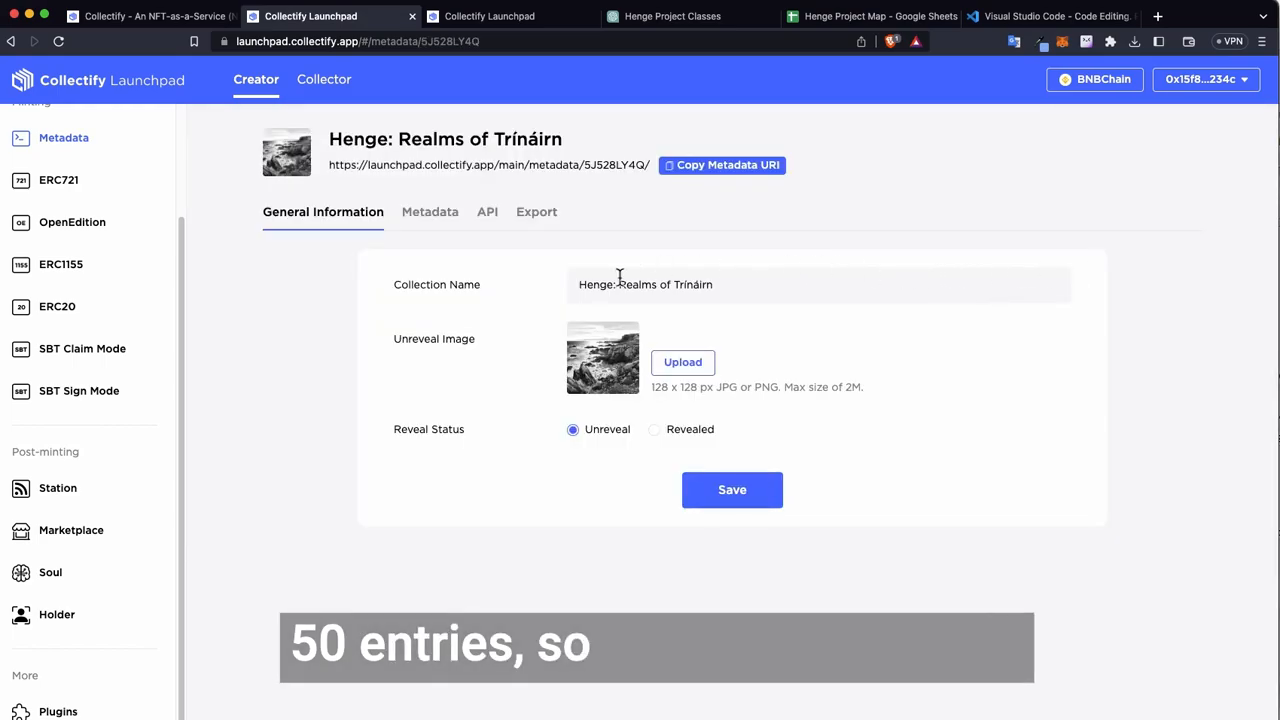
left_click(437, 213)
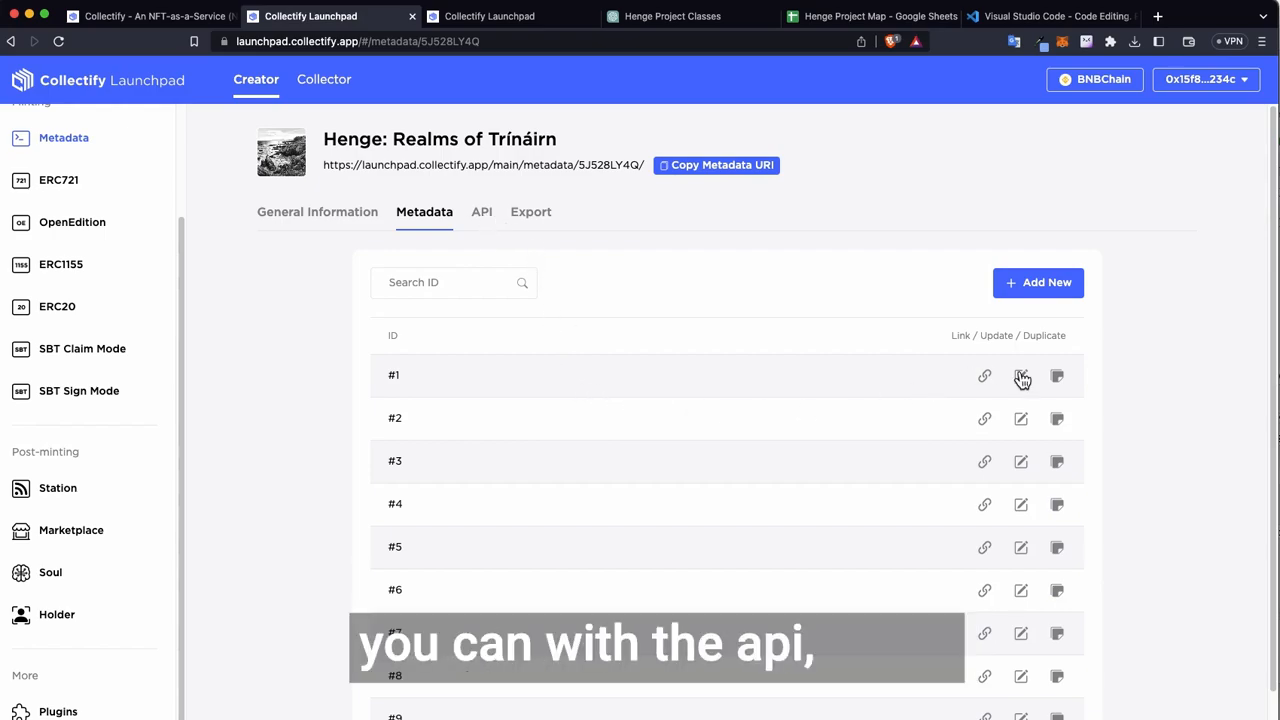
left_click(481, 212)
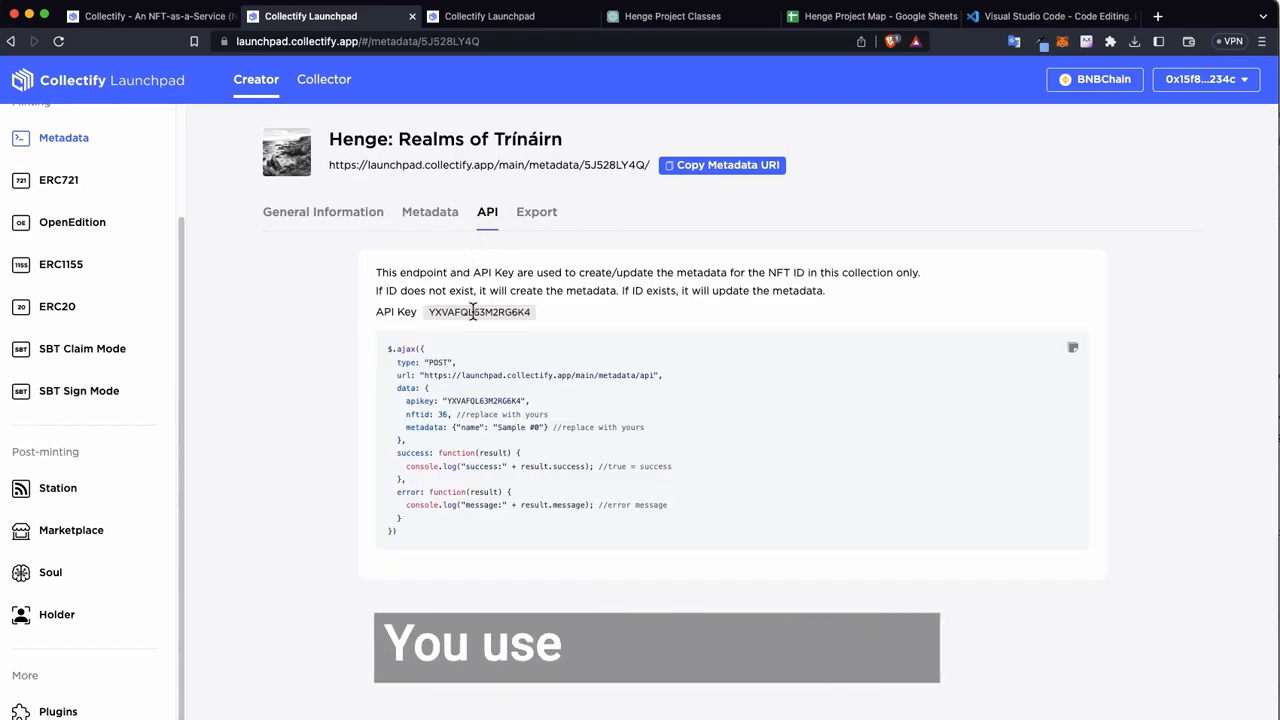
left_click(430, 212)
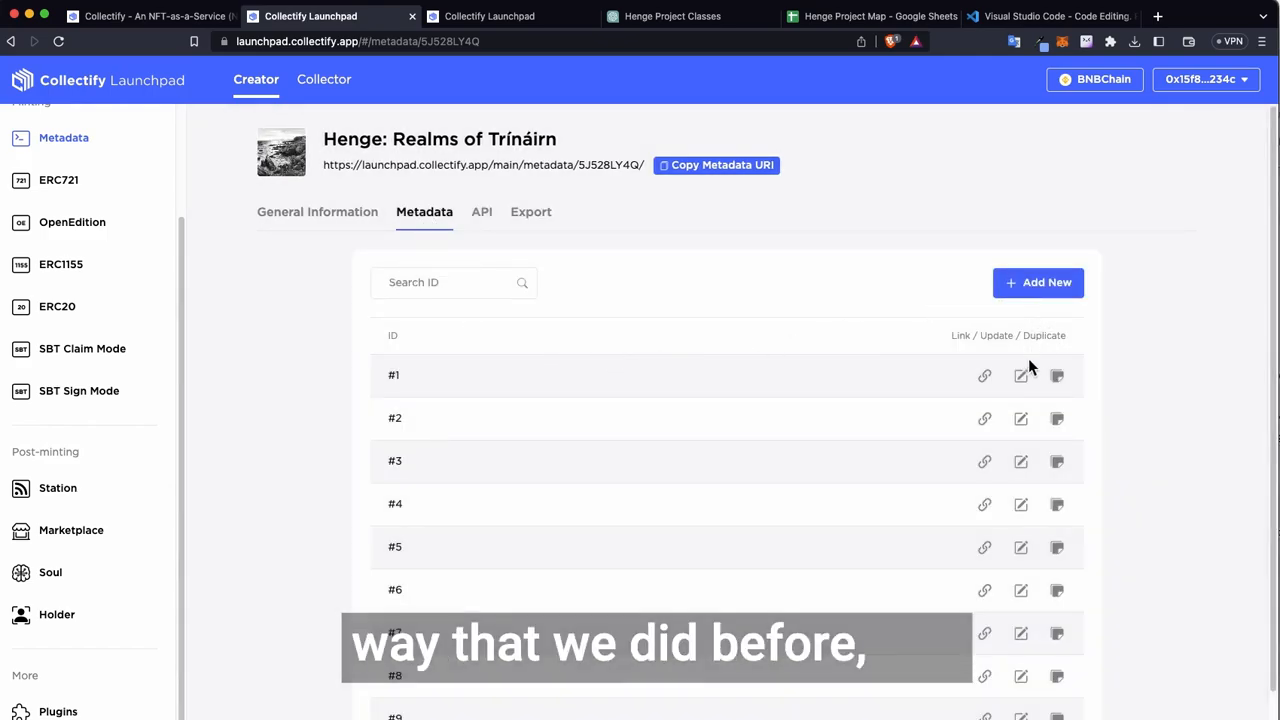
Check the public metadata link of ID #1 and review its stored metadata attributes without changing them
left_click(985, 377)
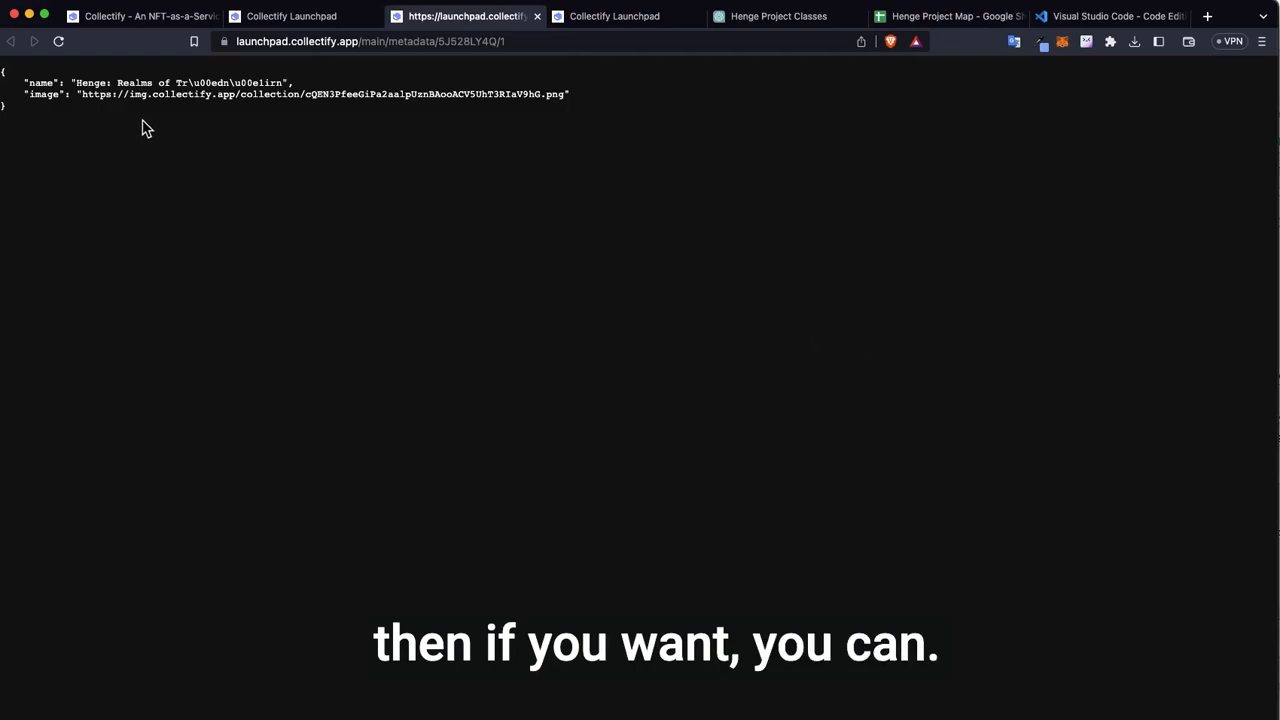
left_click(537, 16)
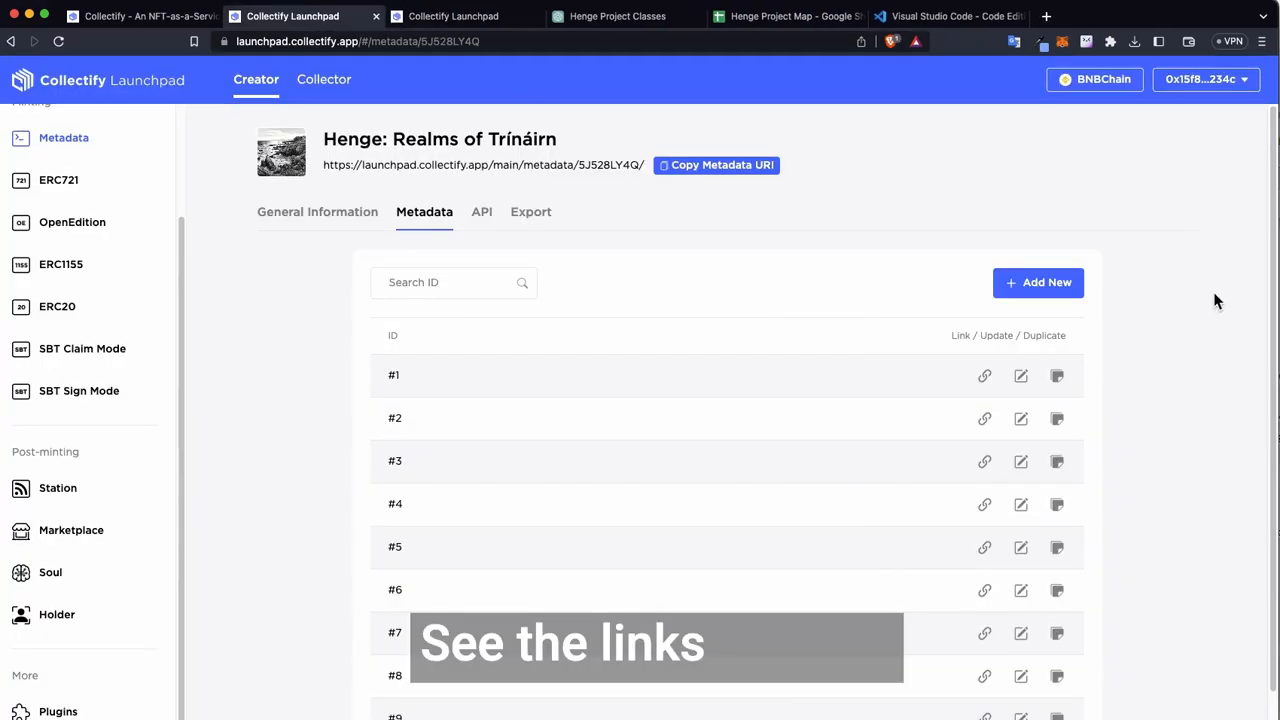
left_click(1018, 378)
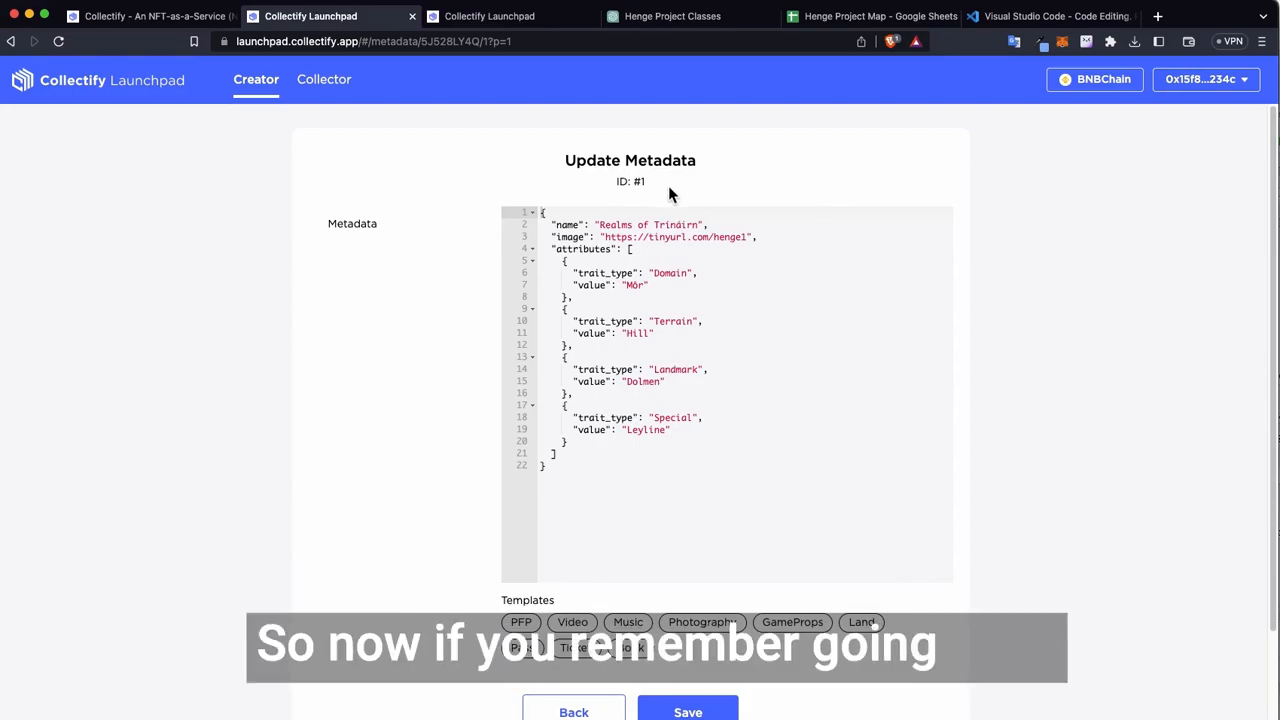
scroll(686, 511, "down", 1)
scroll(757, 474, "up", 1)
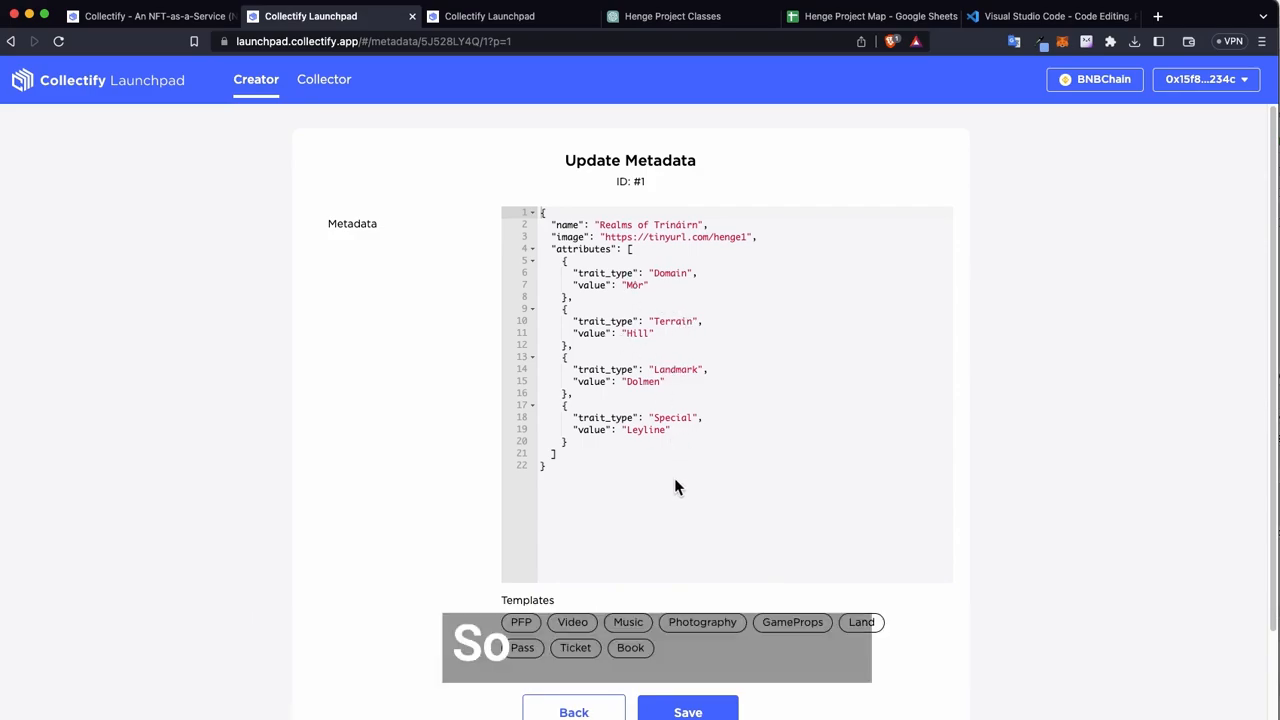
left_click(580, 702)
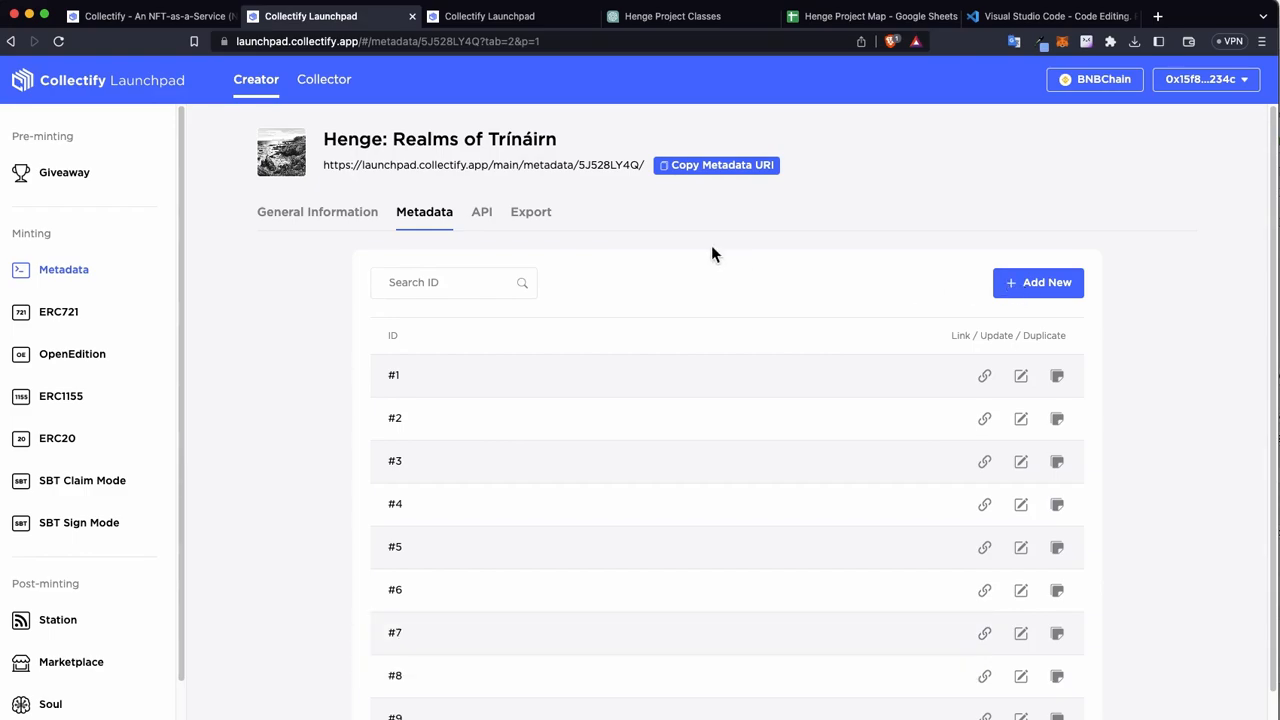
Look at the collection's export option, revisit the metadata code of ID #1, and return to the ID list
left_click(531, 212)
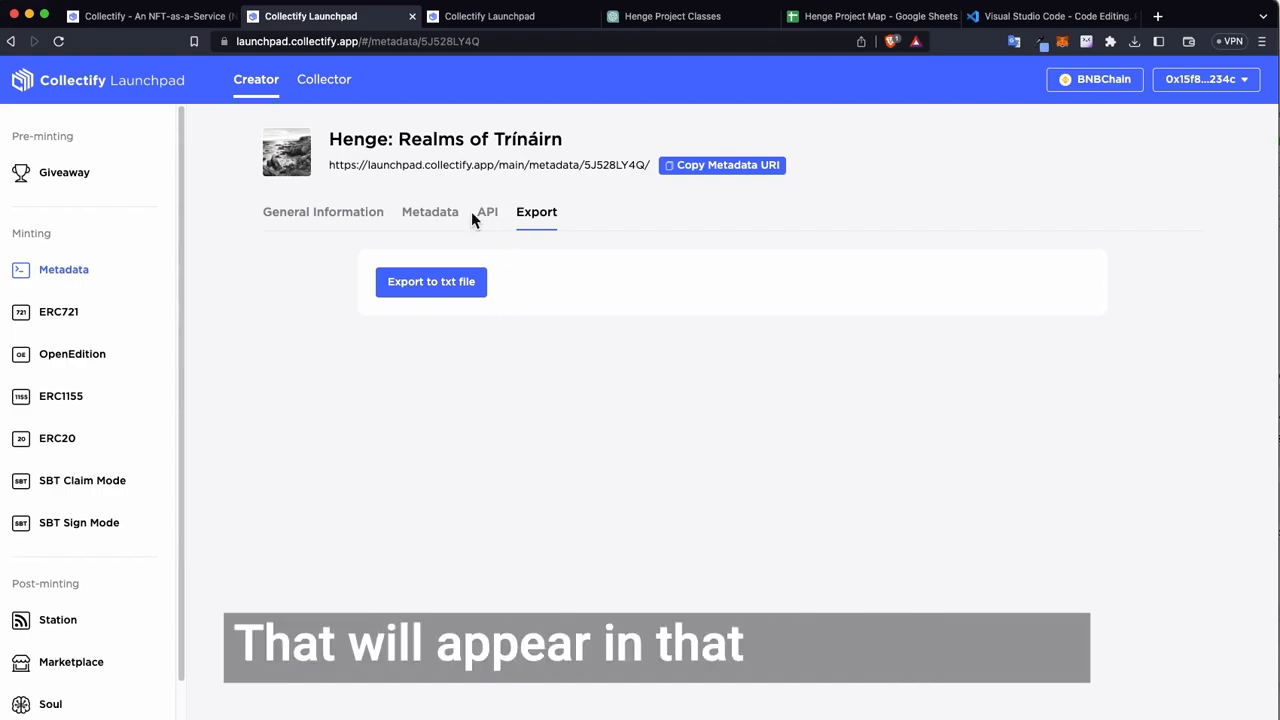
left_click(430, 212)
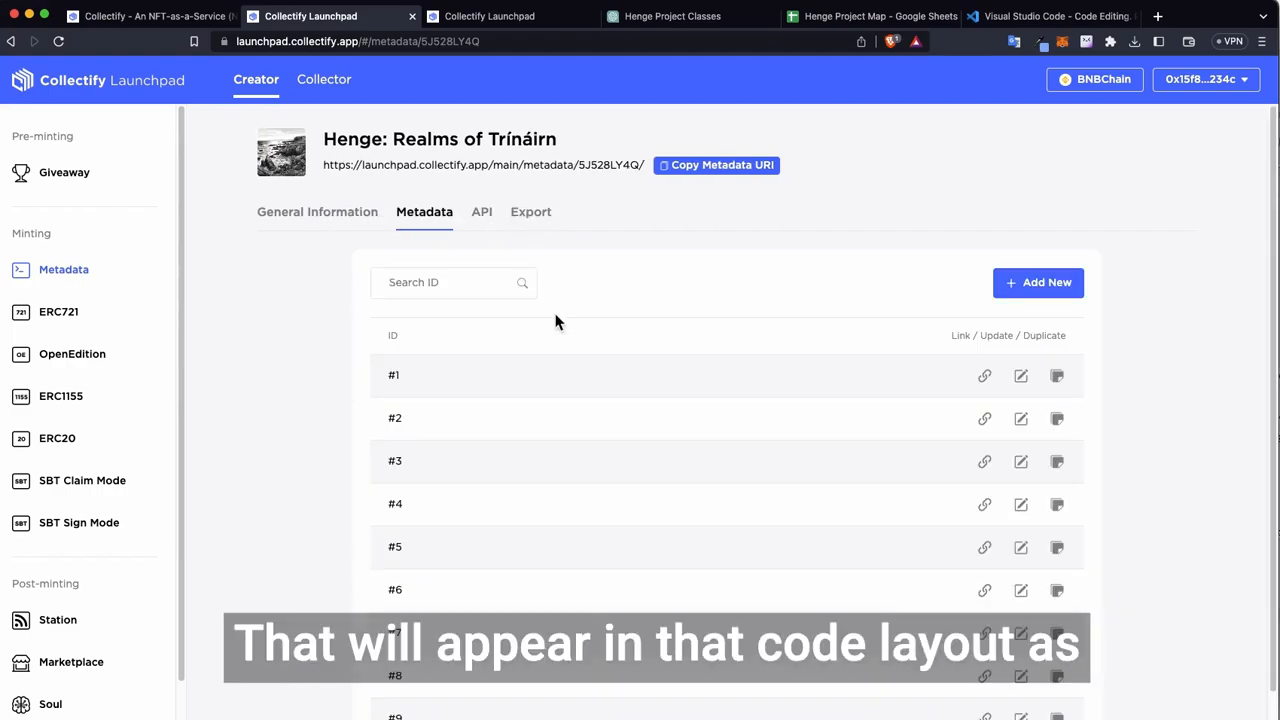
left_click(1020, 376)
left_click(612, 702)
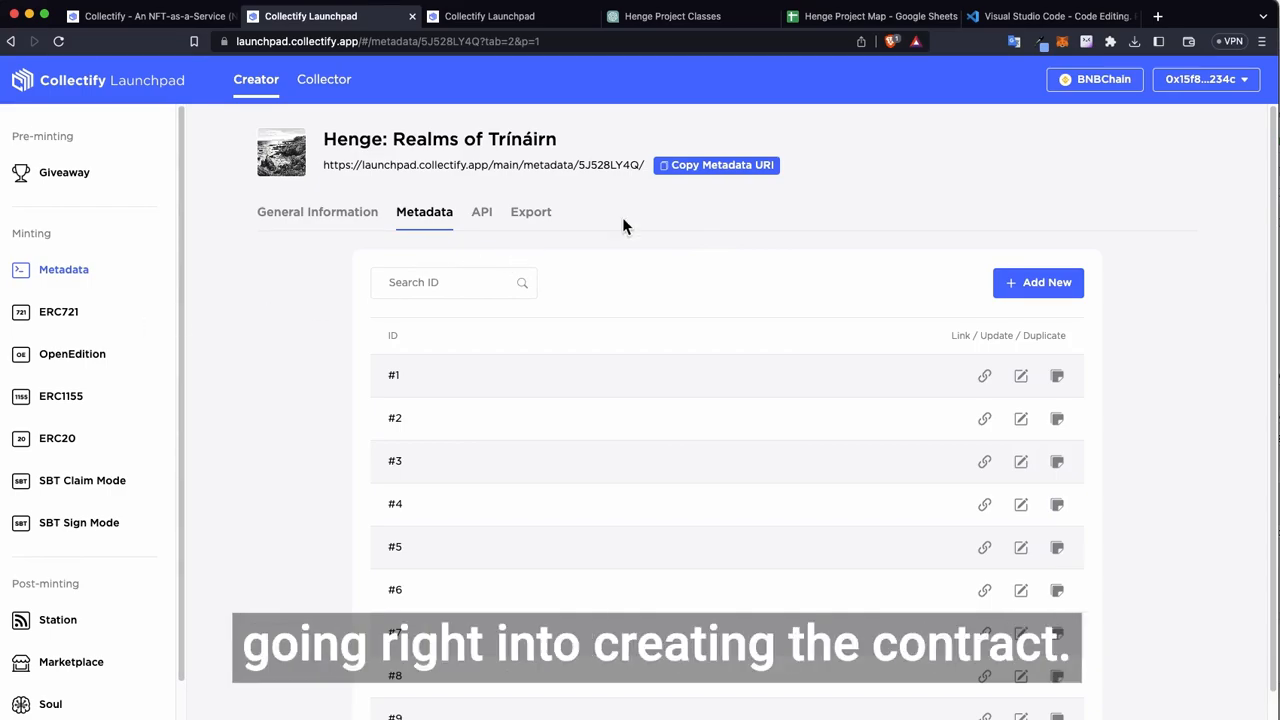
Copy the collection's metadata URI and paste it as the Metadata URI of a new ERC721 contract
left_click(672, 170)
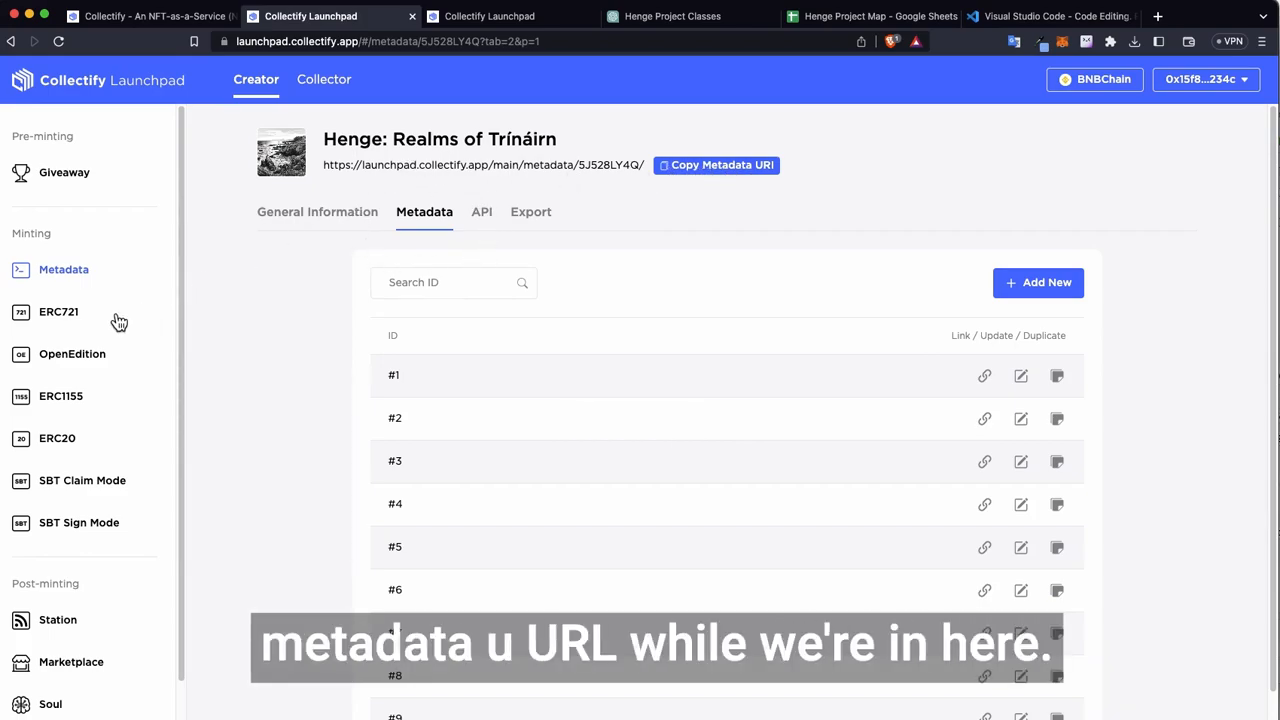
left_click(60, 312)
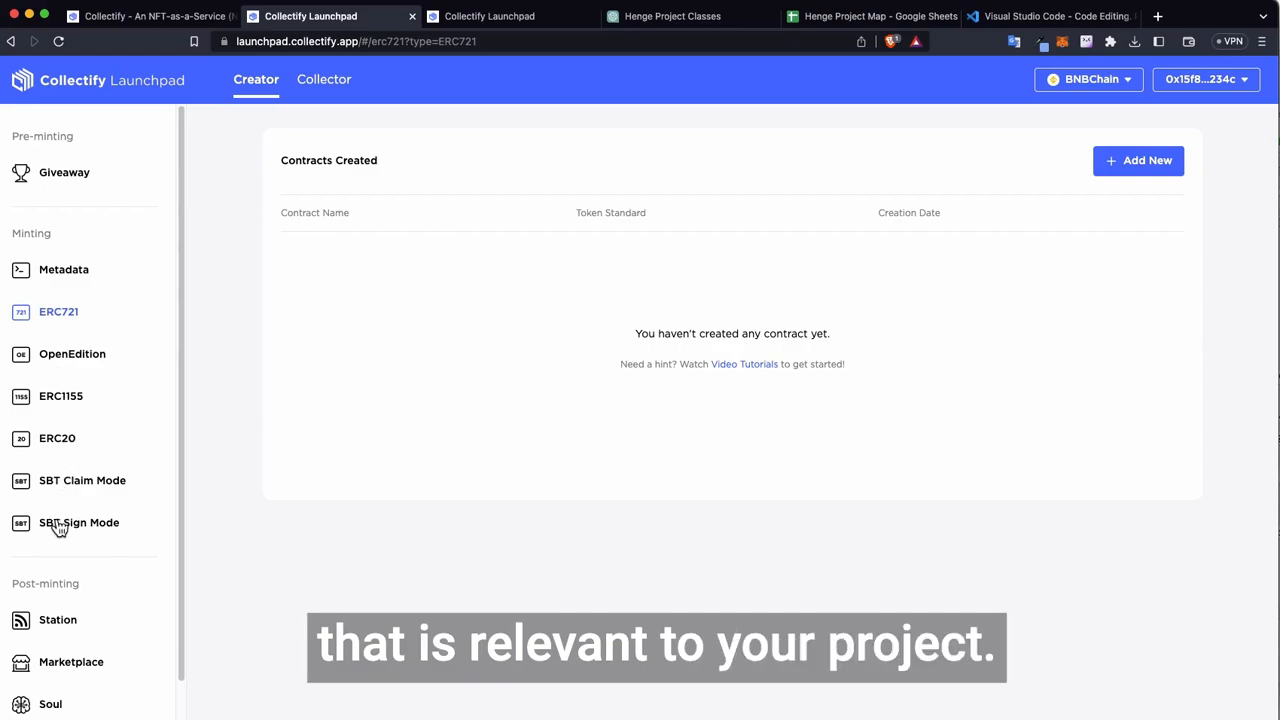
left_click(1111, 163)
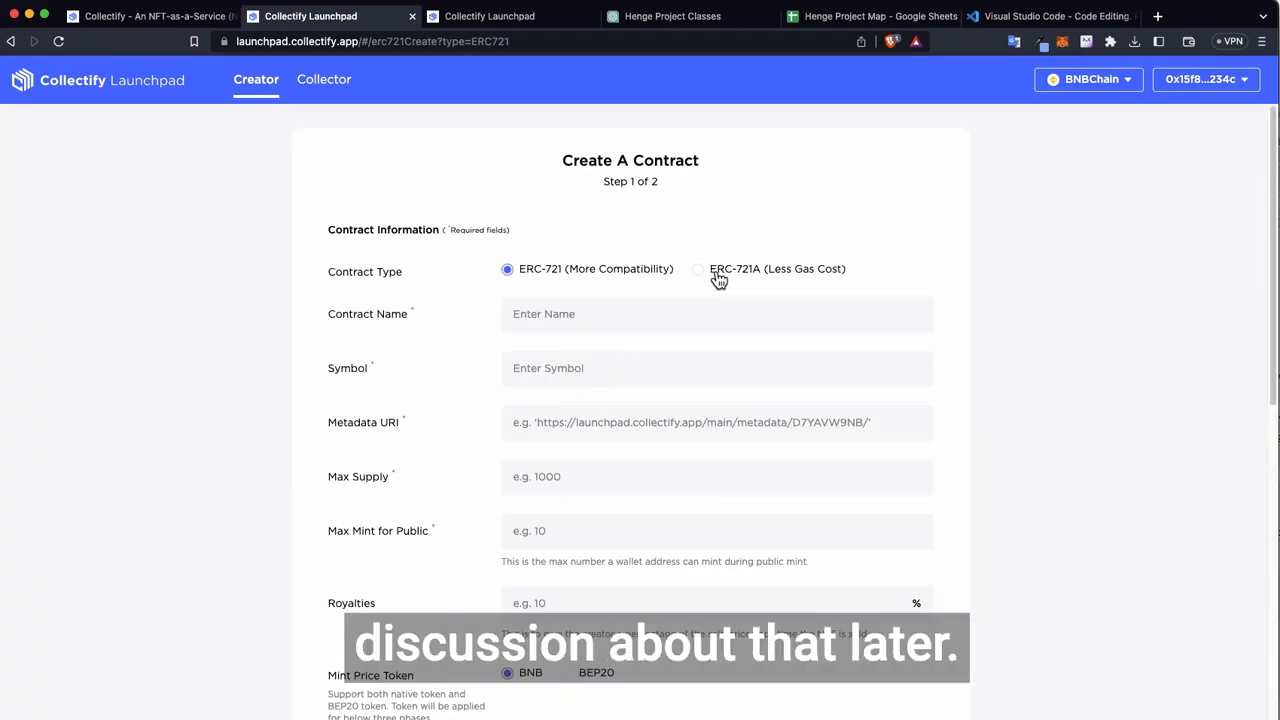
scroll(580, 338, "down", 2)
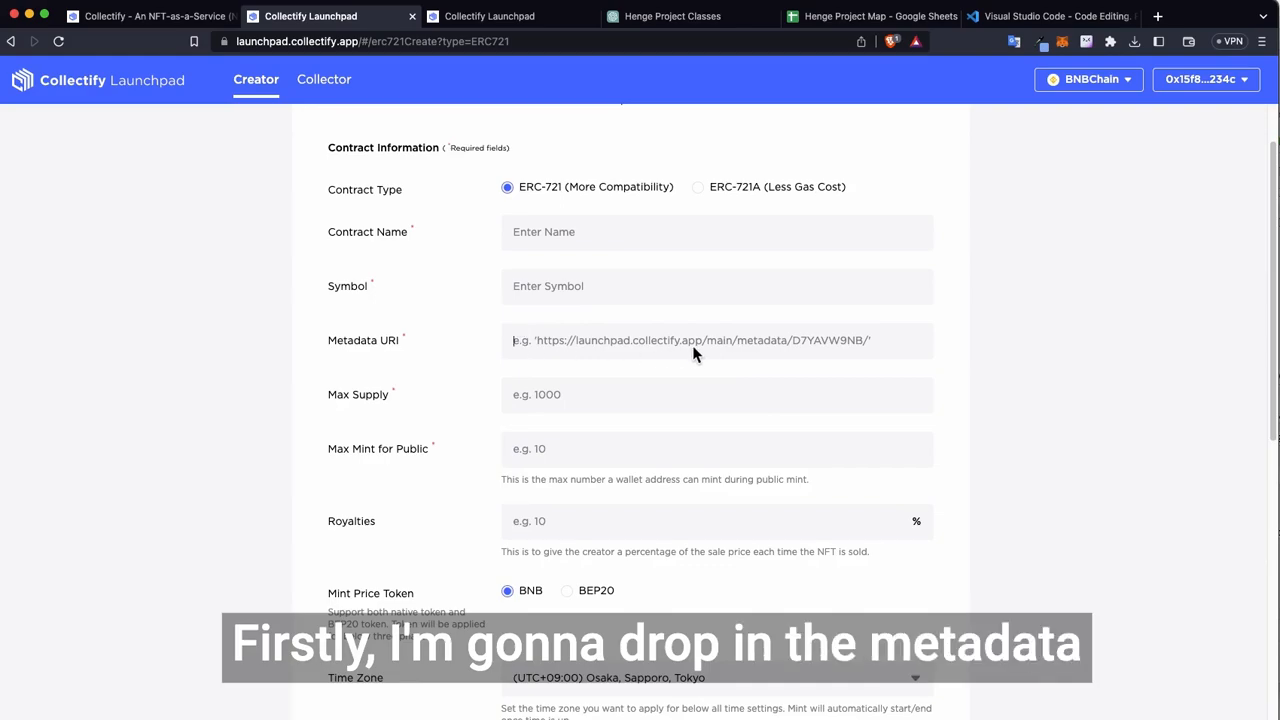
key("super+v")
Copy the title "Henge: Realms of Trínáirn" from the project notes and paste it as the contract name
left_click(641, 238)
scroll(652, 248, "up", 1)
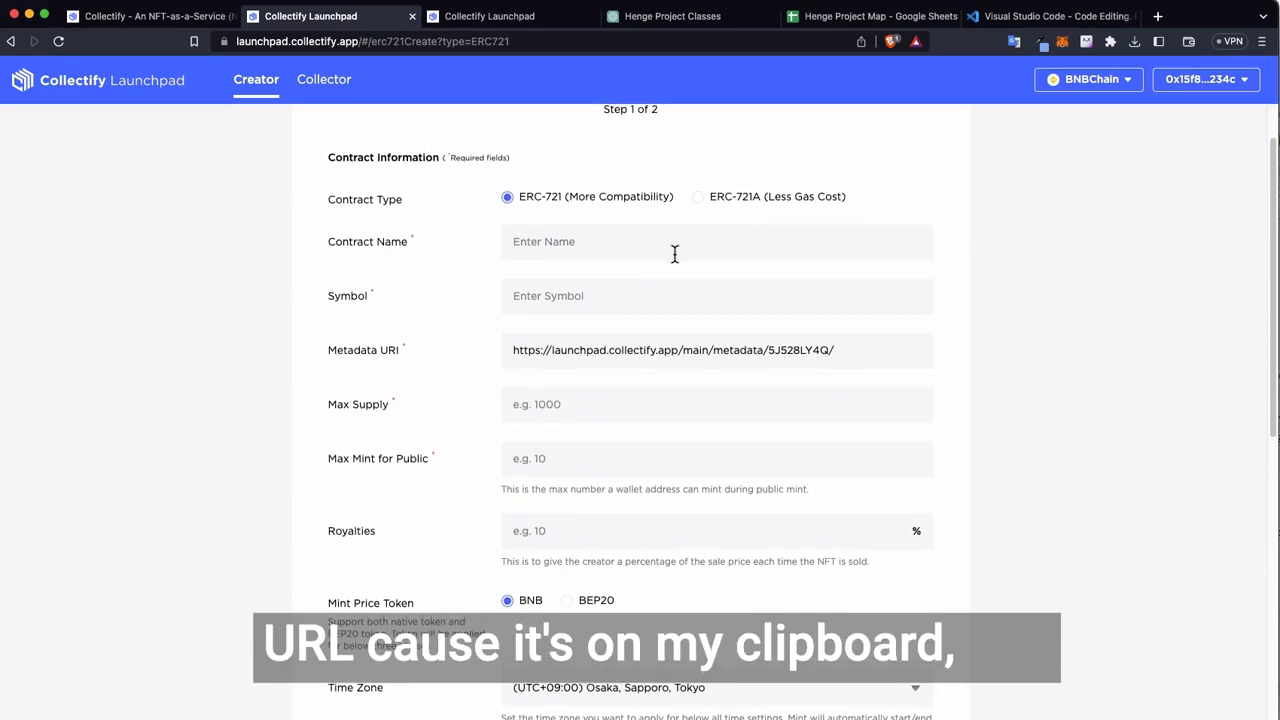
left_click(1278, 254)
left_click_drag(1166, 256, 1022, 256)
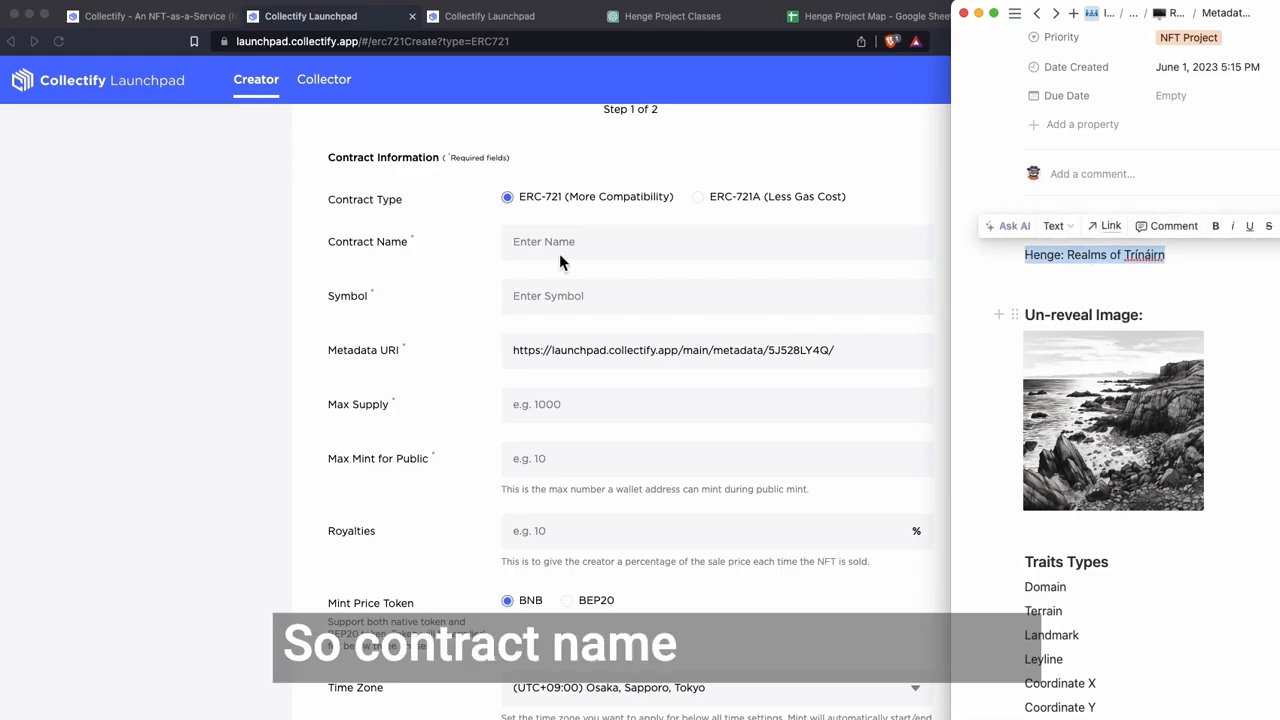
left_click(585, 250)
key("super+v")
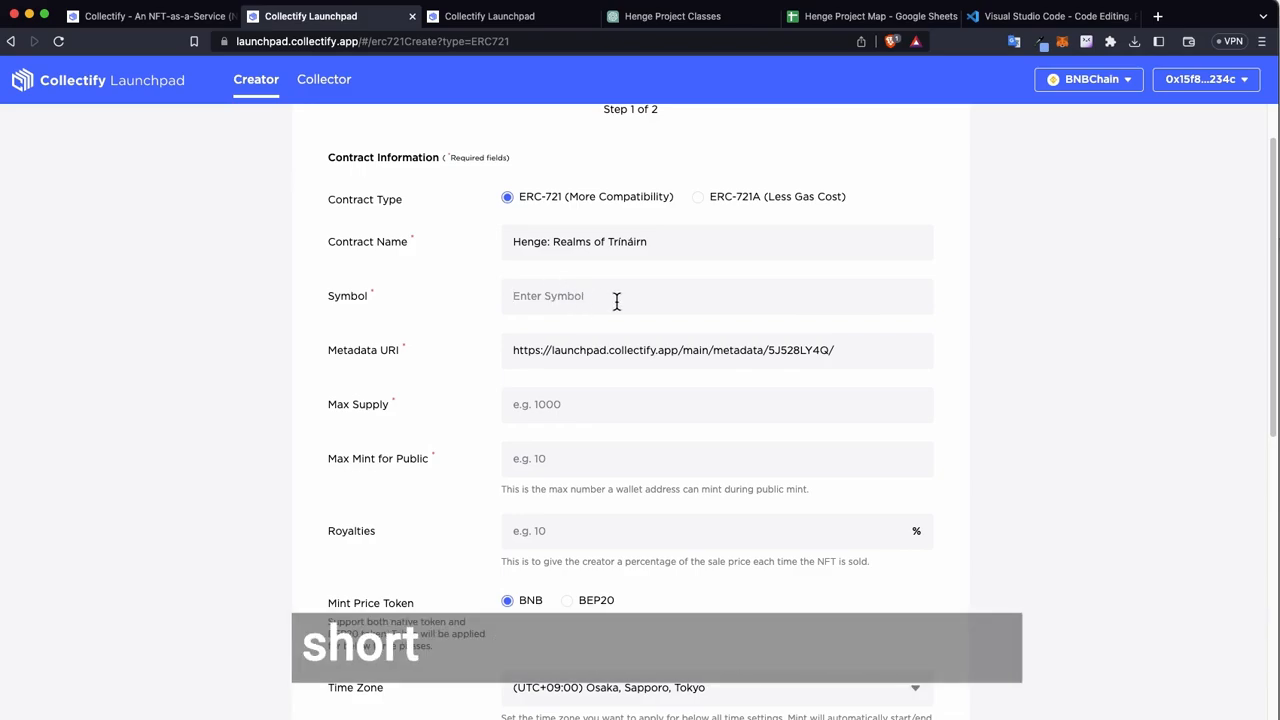
Set the contract's symbol to "Trin" and its type to ERC-721A (Less Gas Cost)
type("Trin")
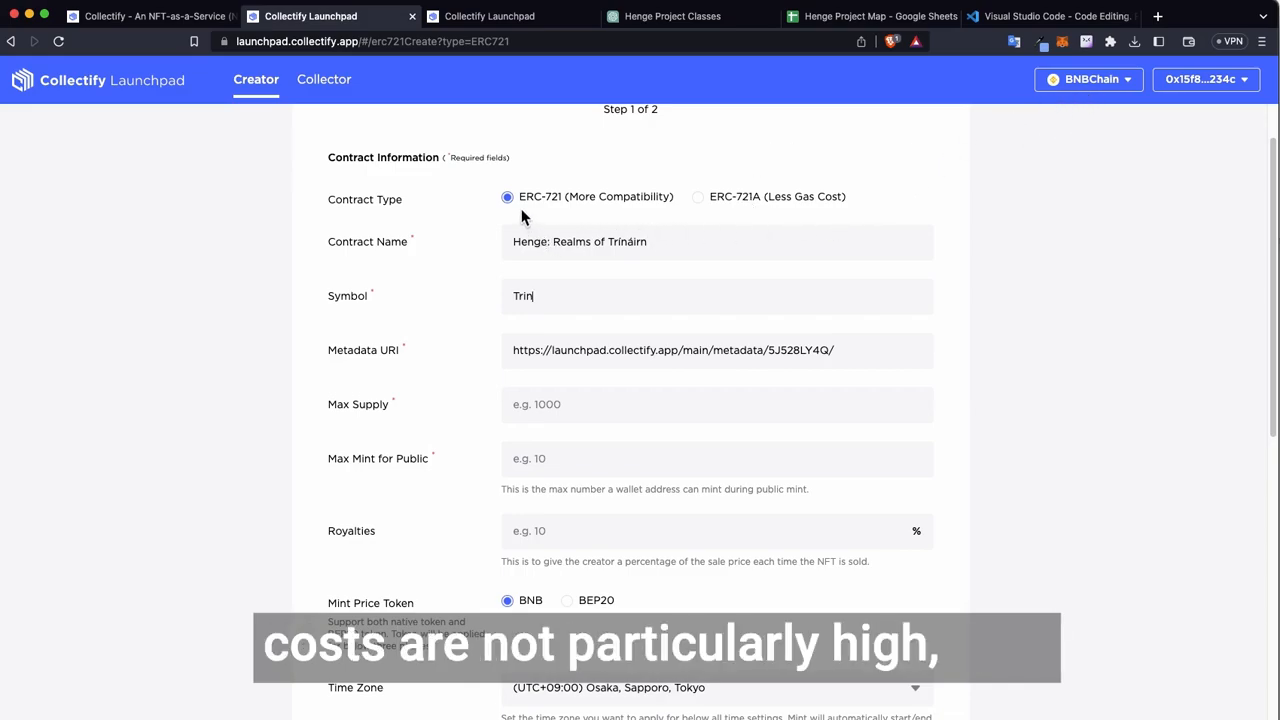
left_click(550, 460)
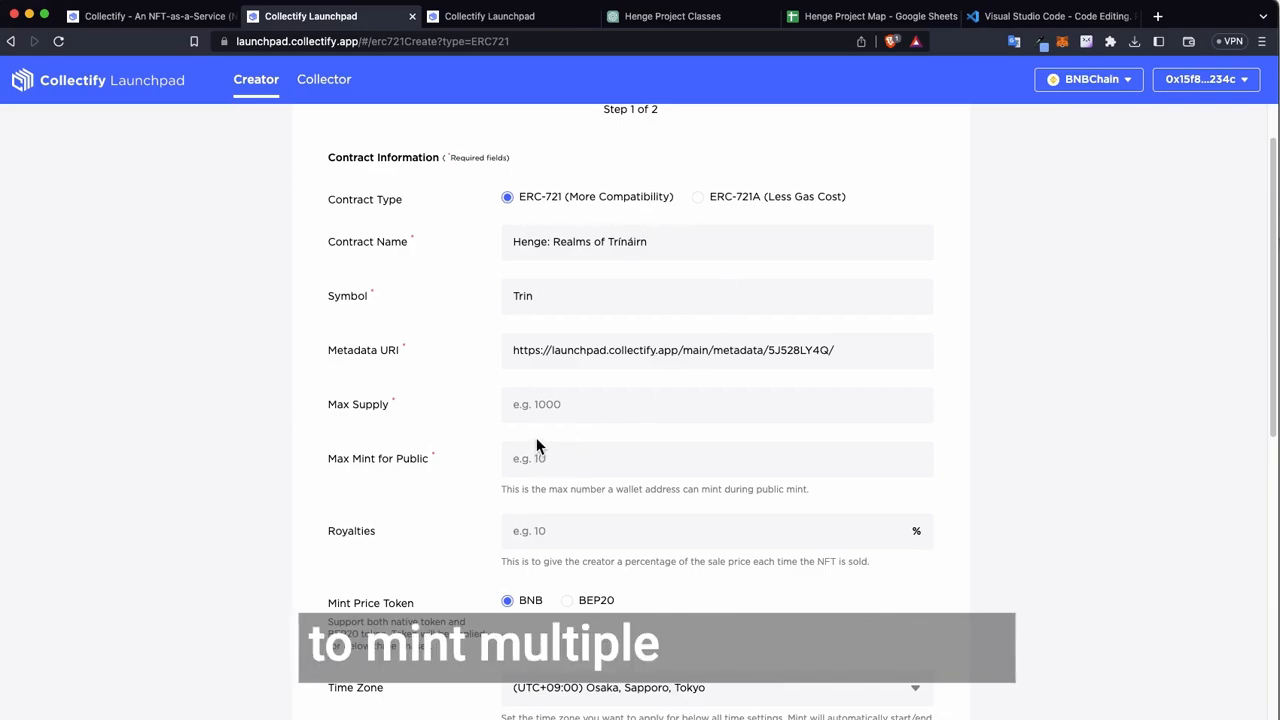
left_click(731, 199)
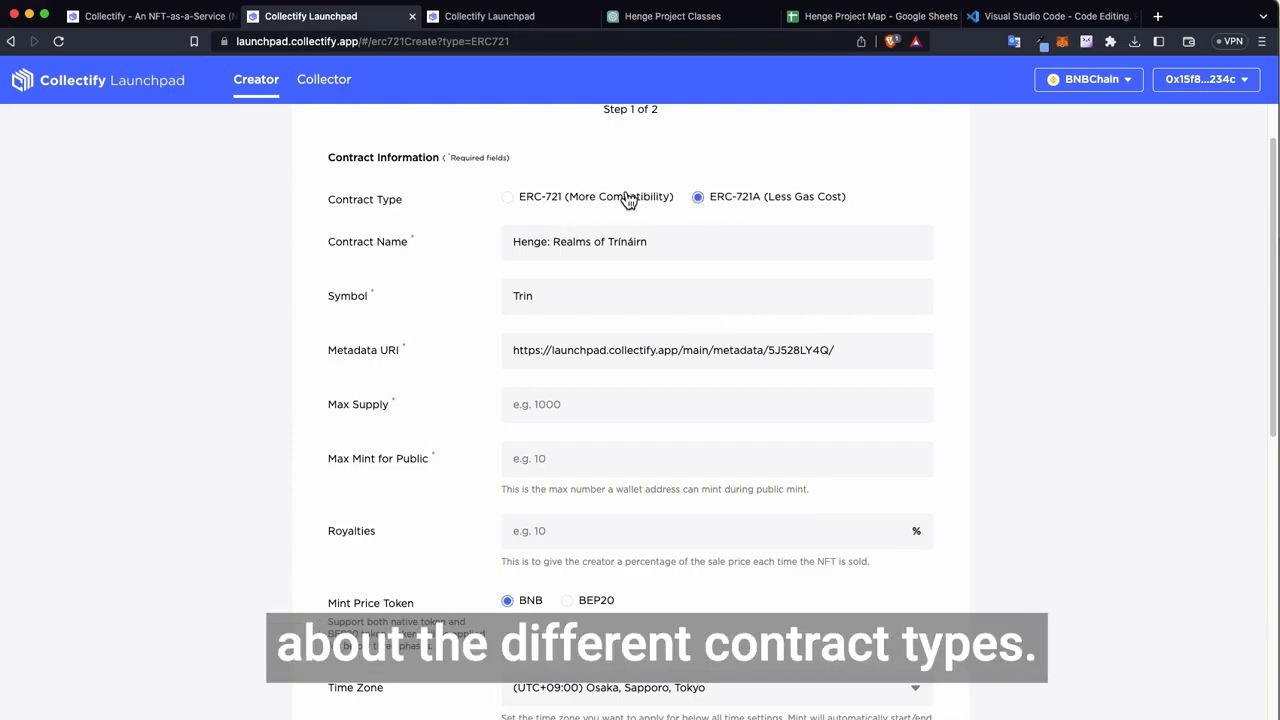
Set the contract's max supply to 2401, max mint for public to 24, and royalties to 10%
left_click(562, 396)
type("2401")
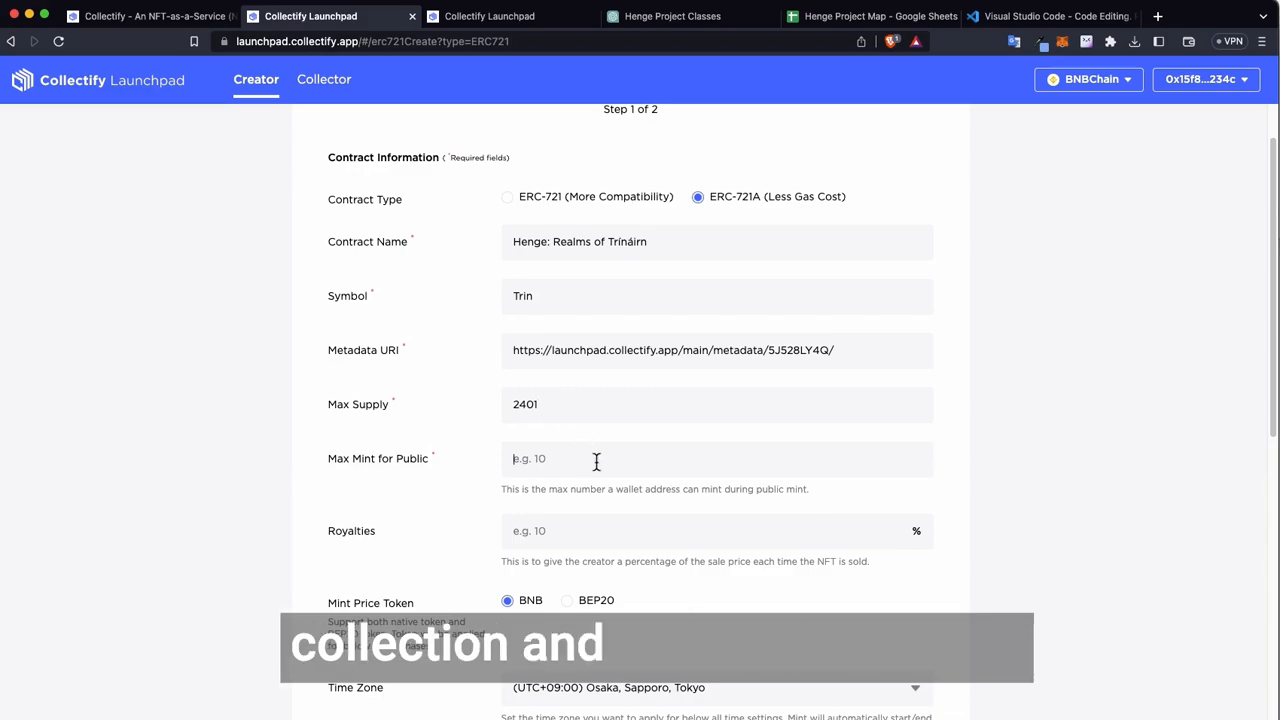
type("24")
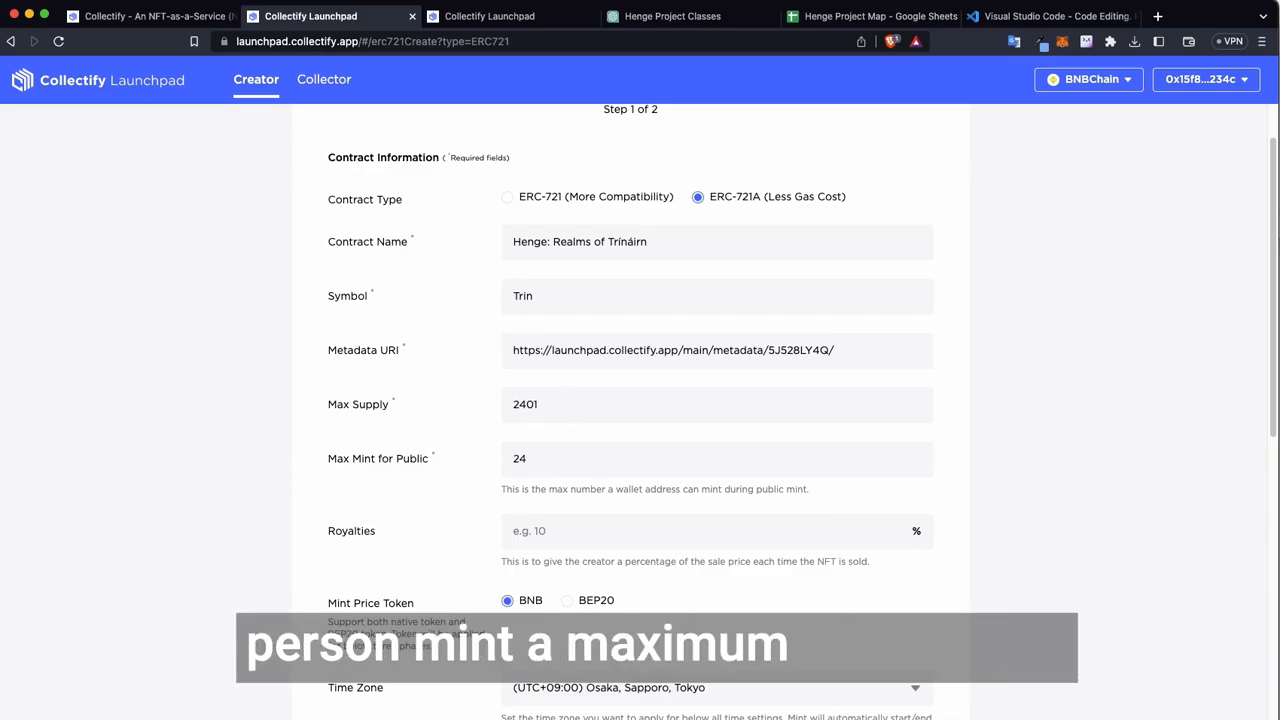
scroll(748, 578, "down", 2)
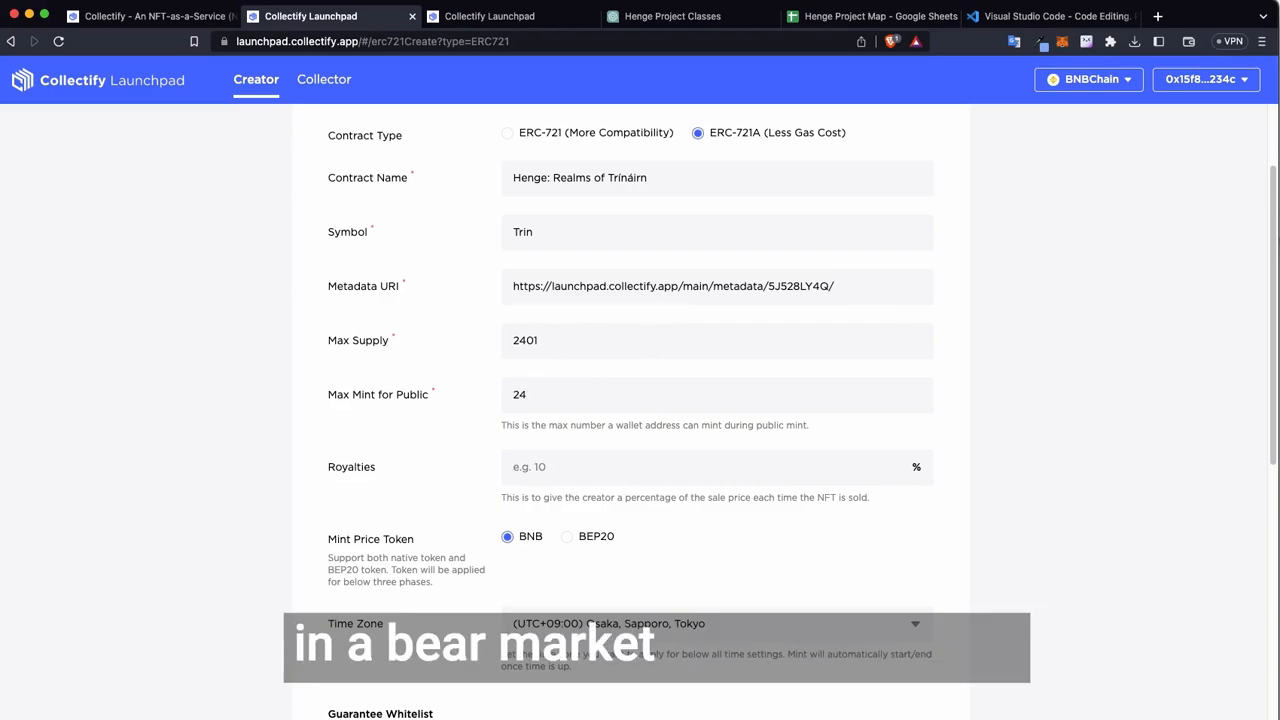
type("10")
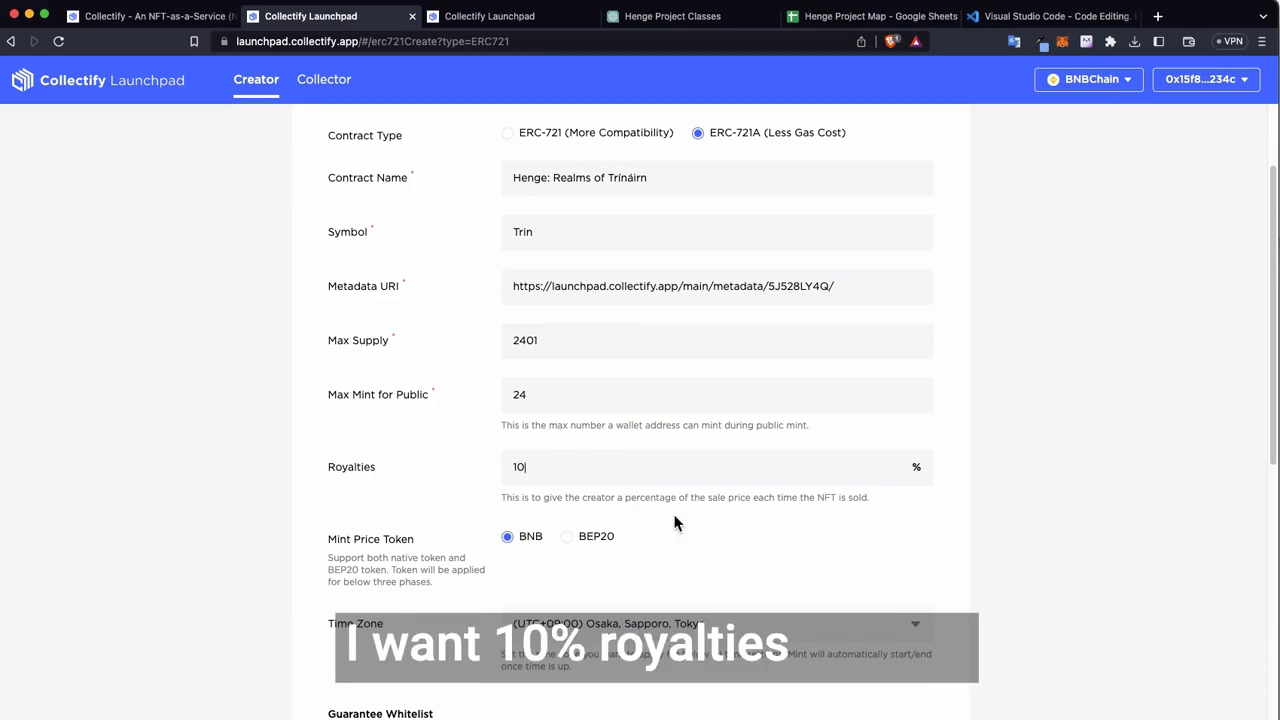
Try BEP20 as the mint price token and switch back to BNB
scroll(880, 517, "down", 2)
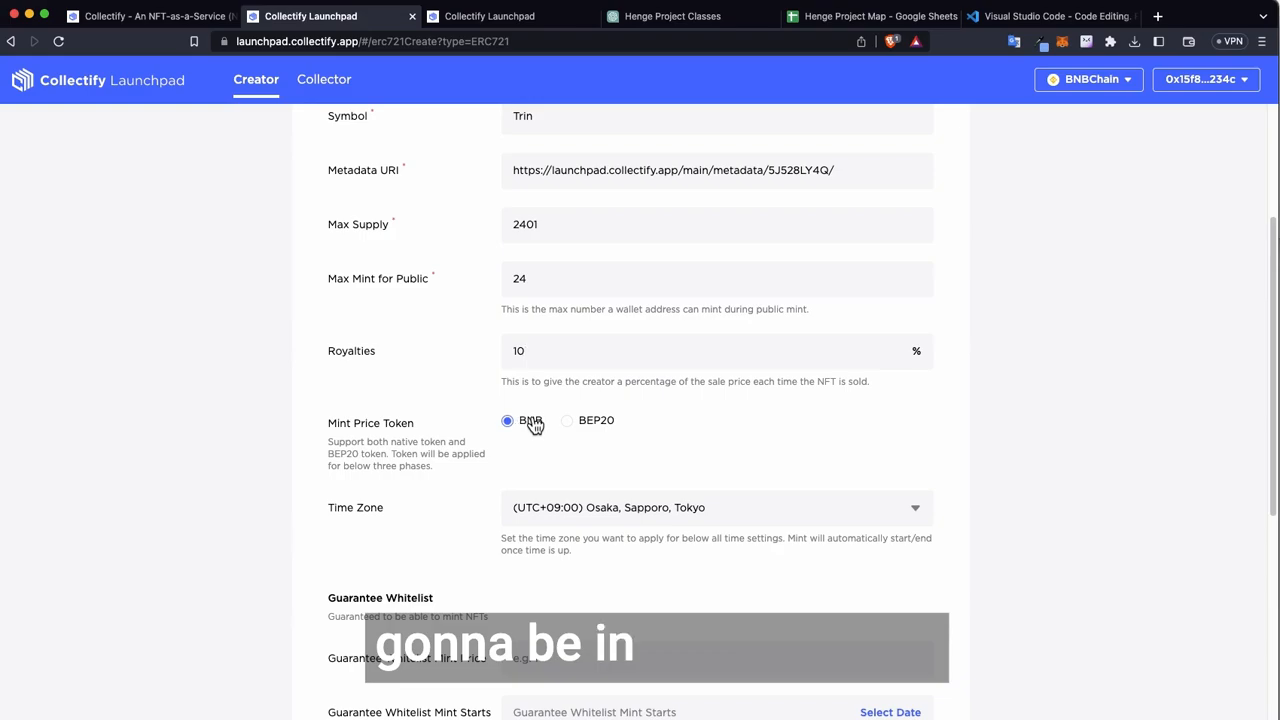
left_click(592, 422)
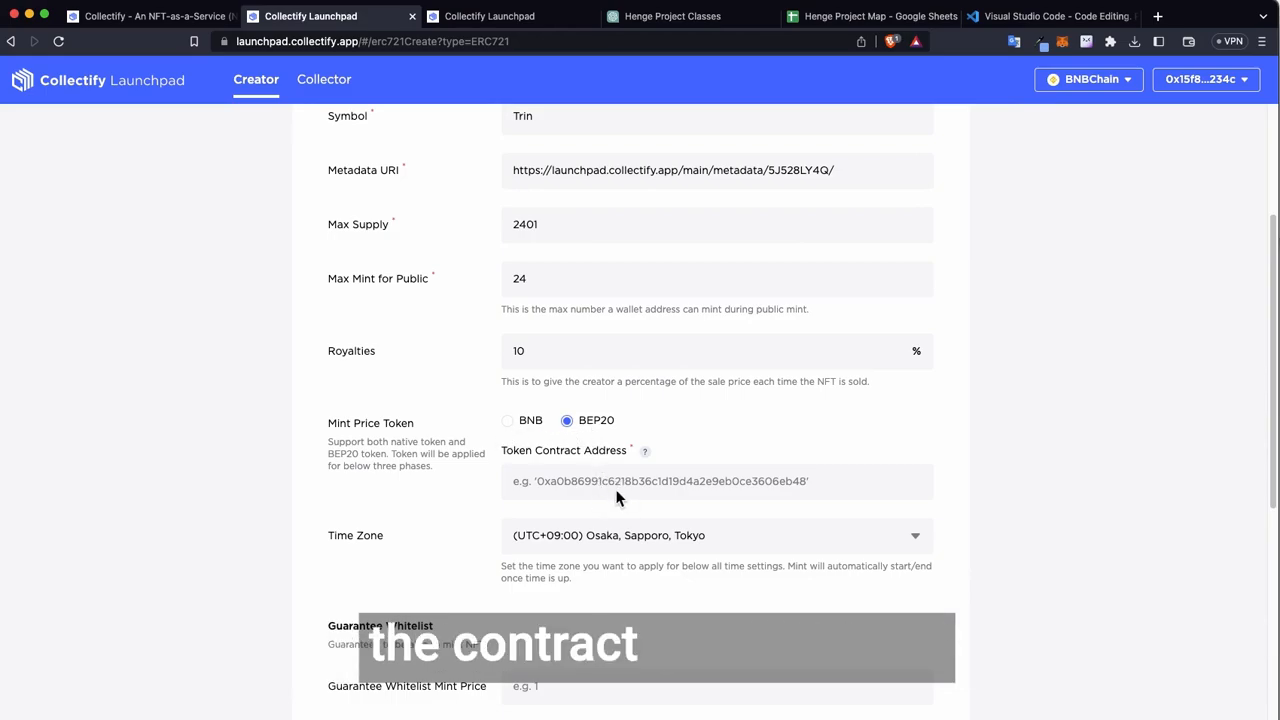
left_click(524, 430)
Set the contract's time zone to (UTC) Coordinated Universal Time
scroll(651, 491, "down", 3)
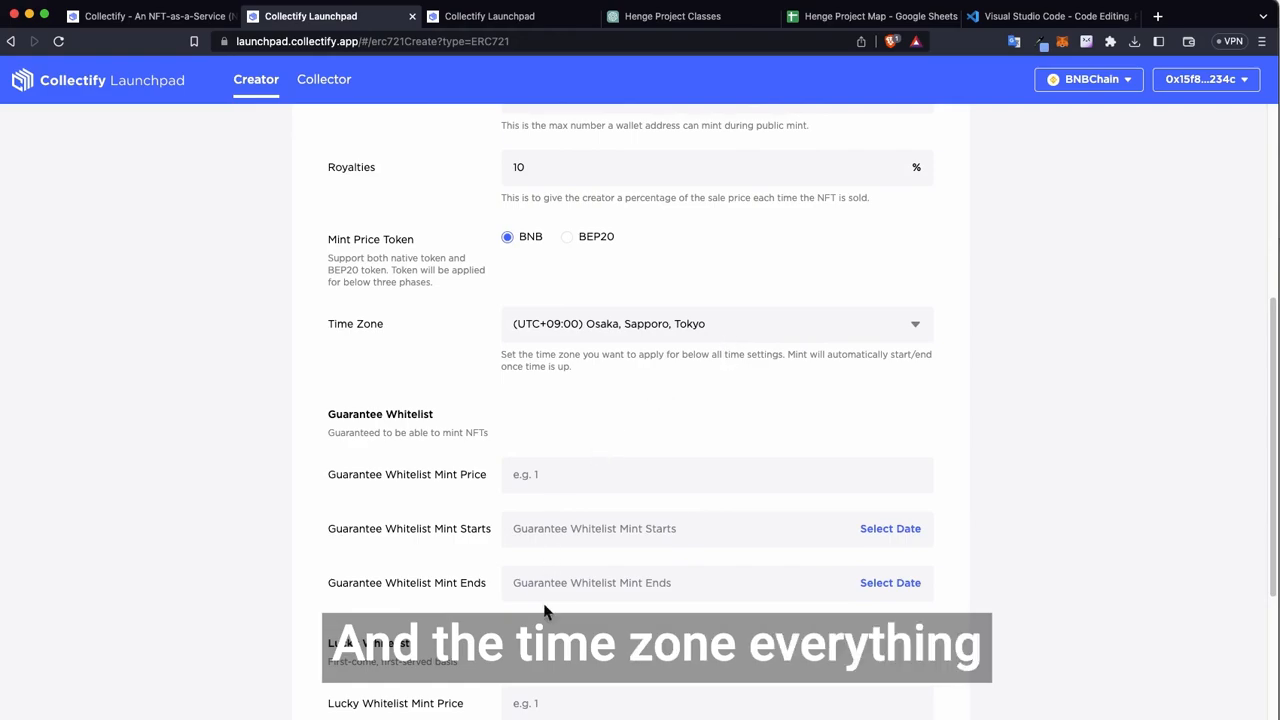
left_click(676, 334)
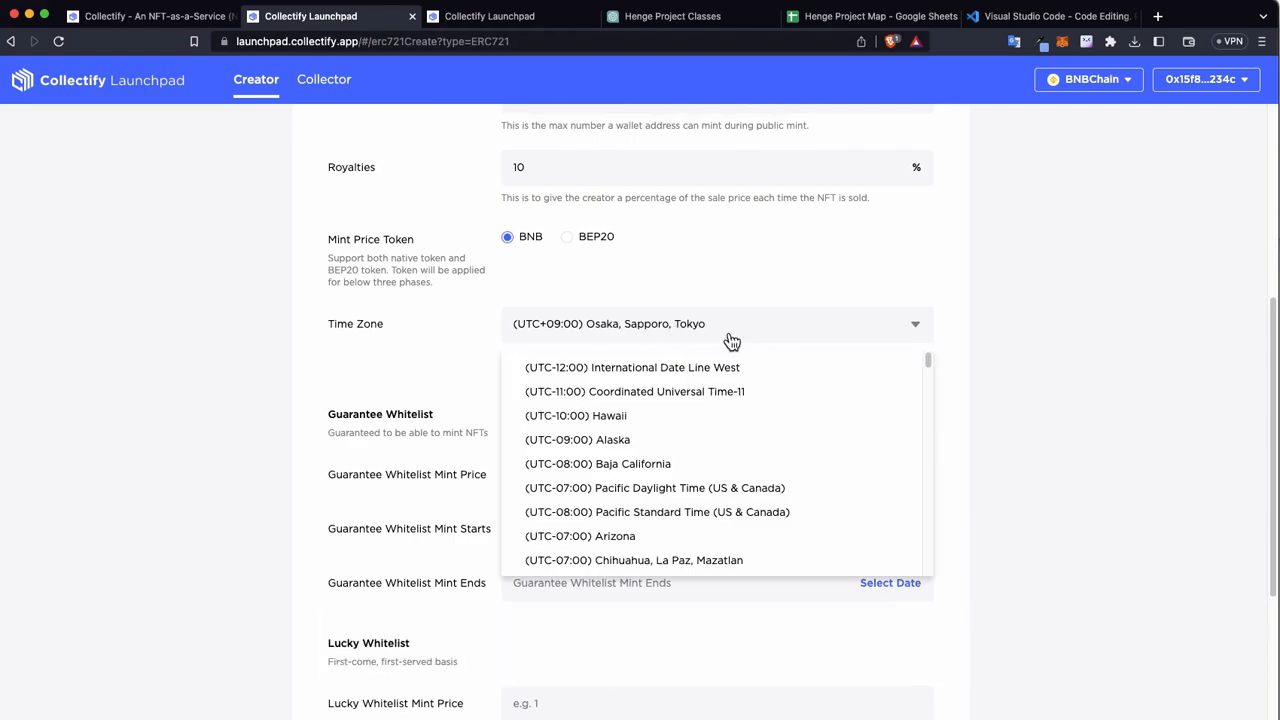
scroll(657, 480, "down", 5)
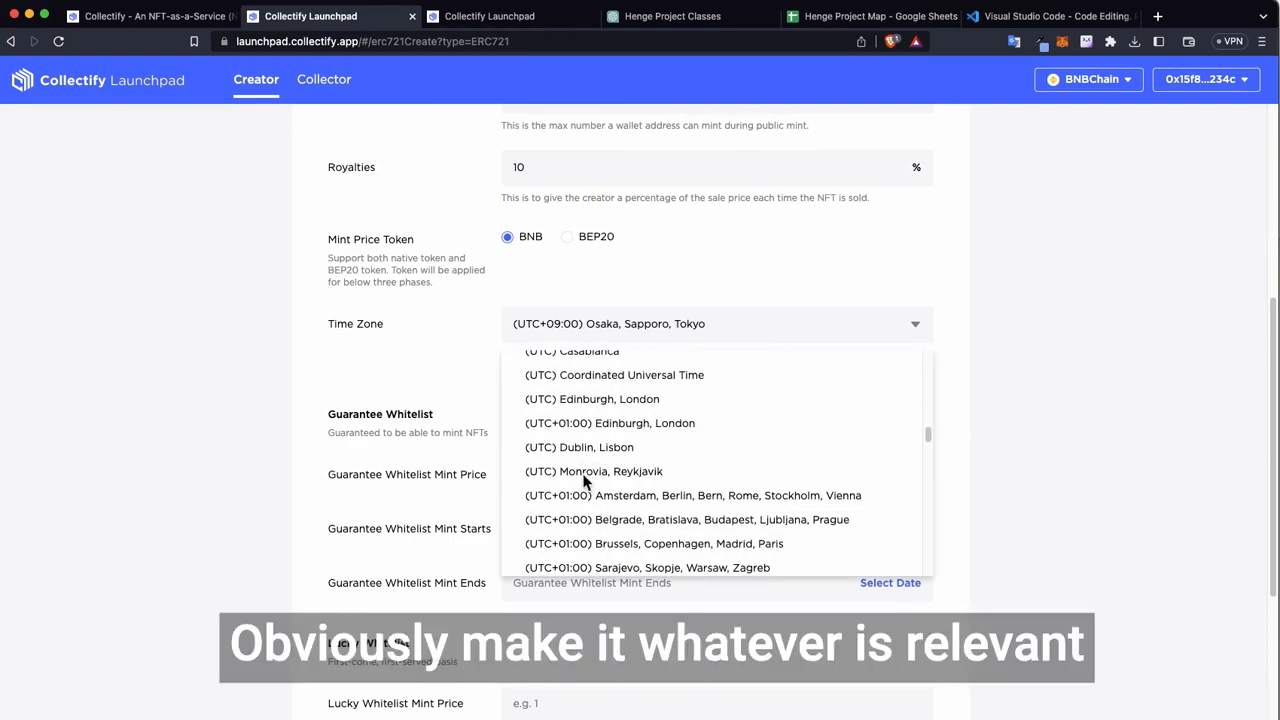
left_click(604, 376)
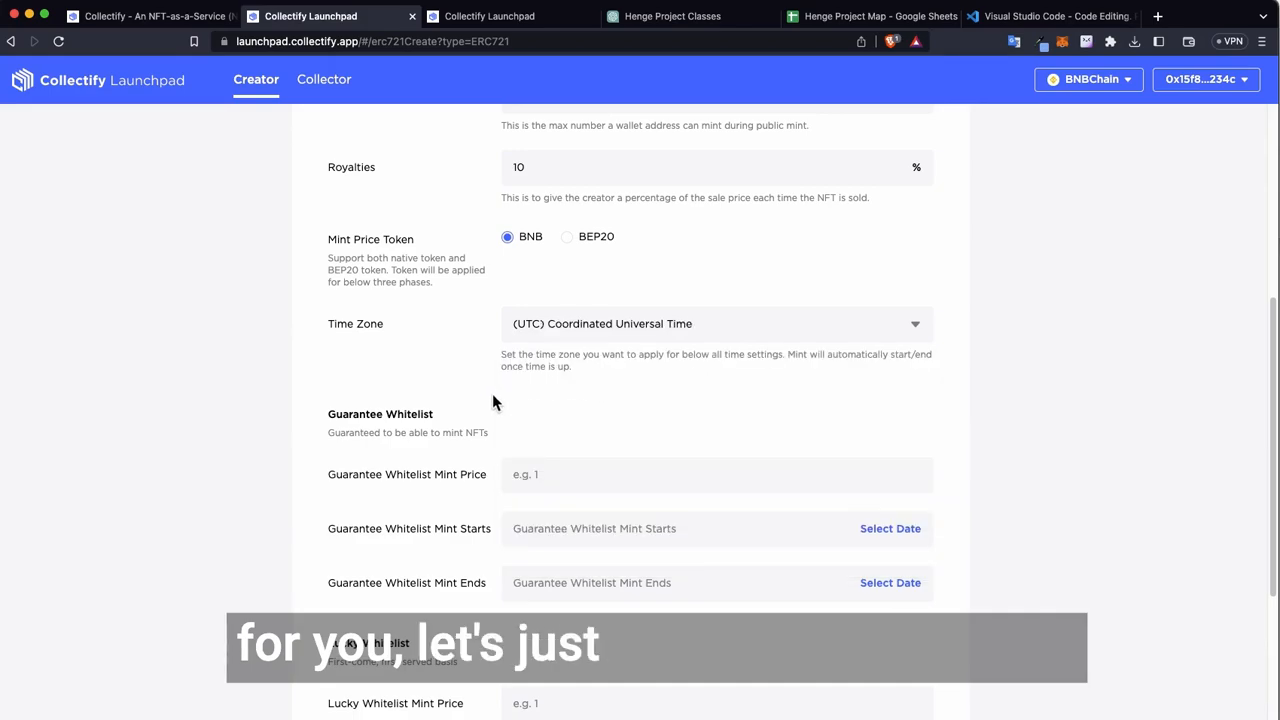
scroll(687, 437, "down", 2)
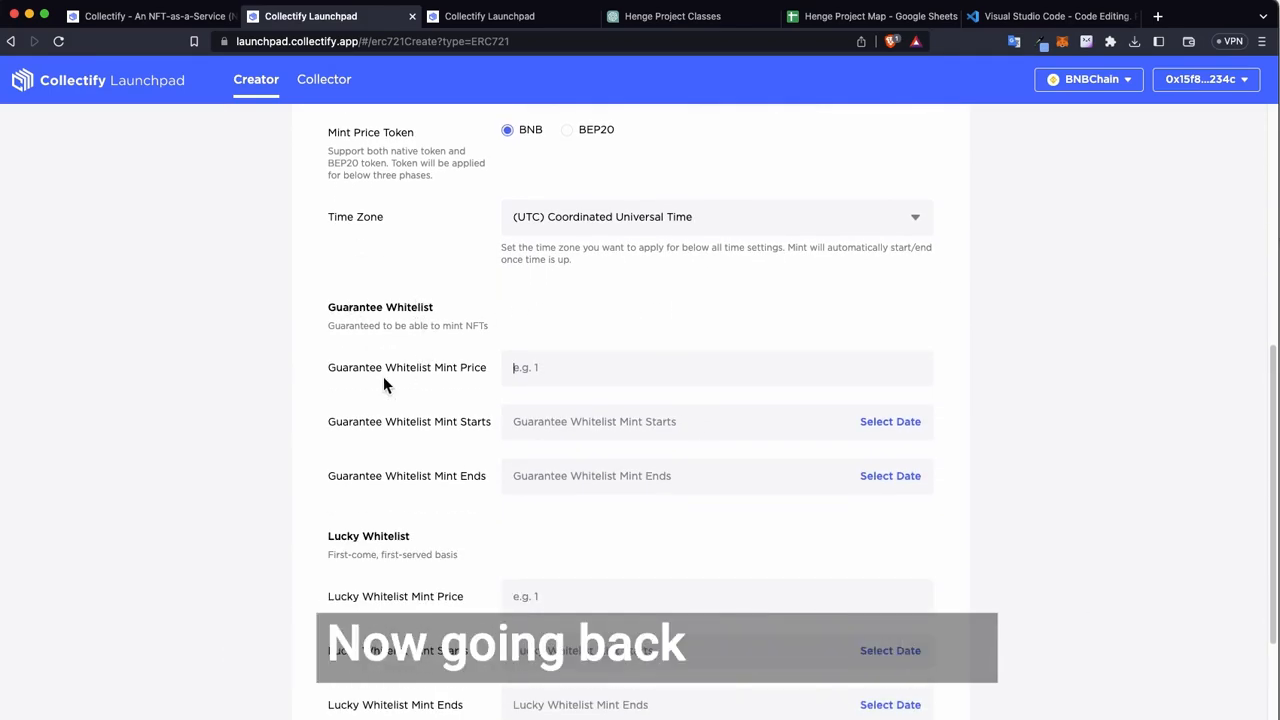
scroll(670, 380, "down", 2)
type("3")
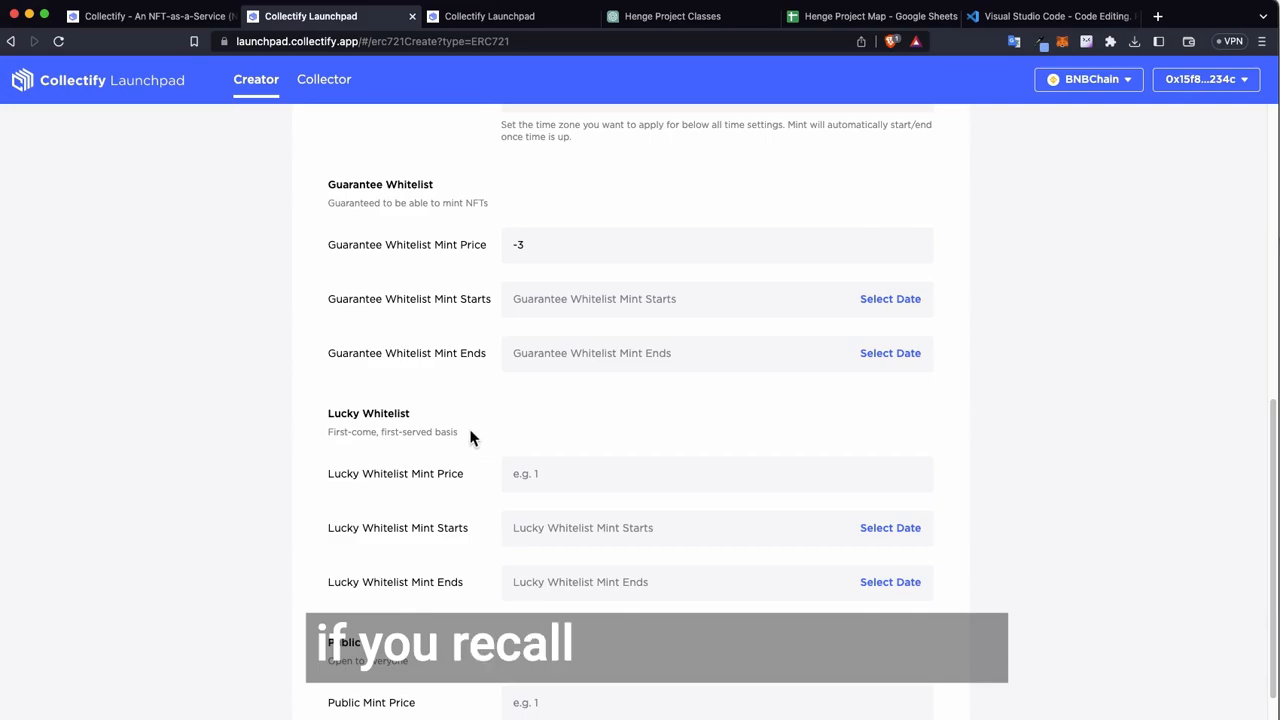
key("BackSpace")
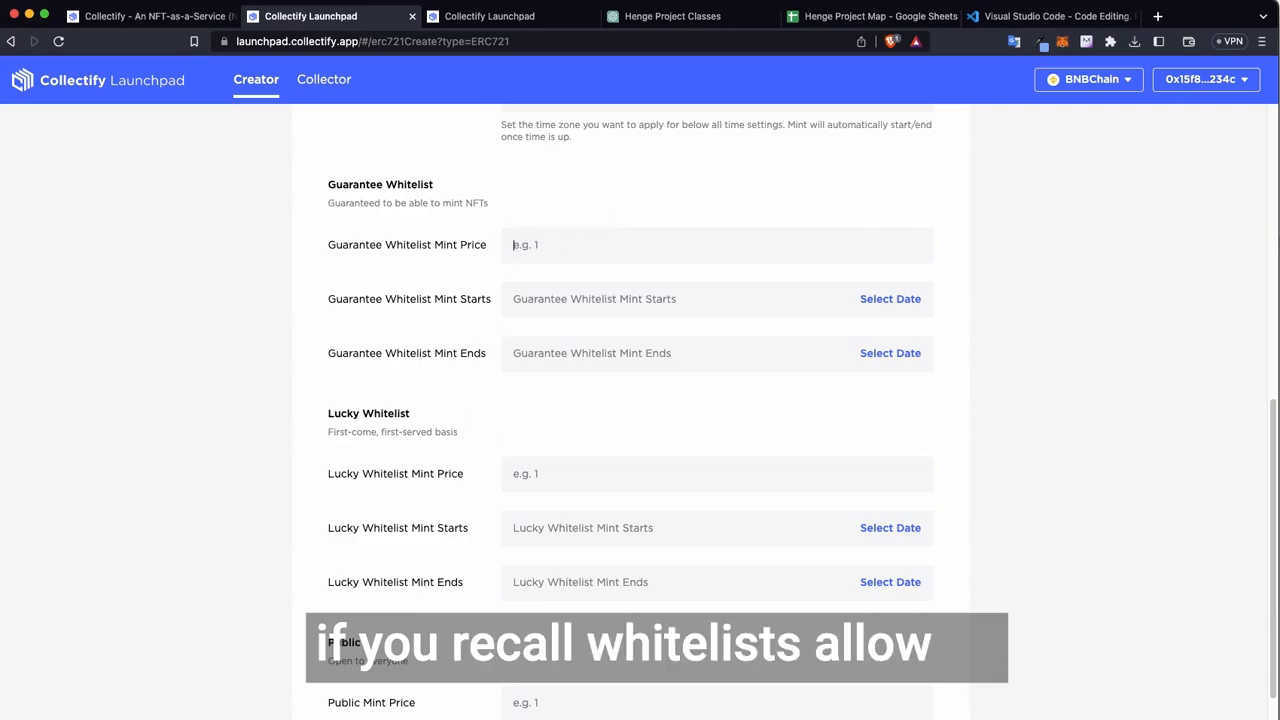
type("0")
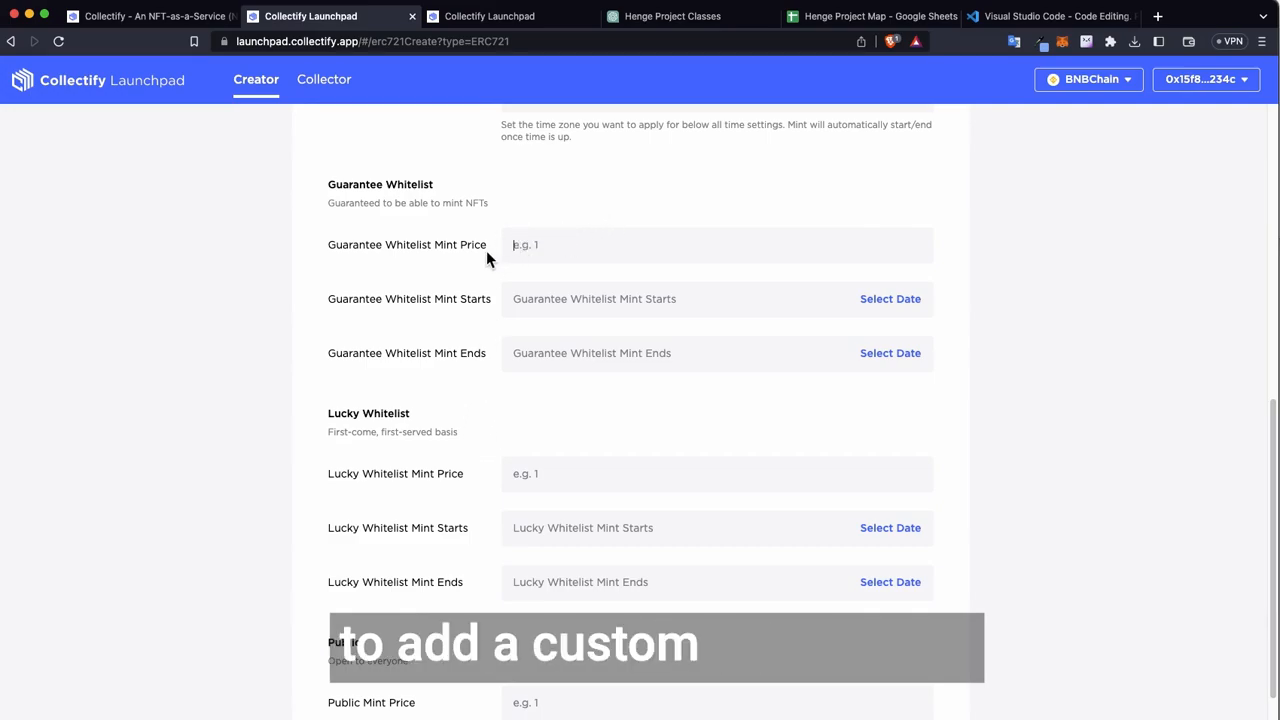
type(".01")
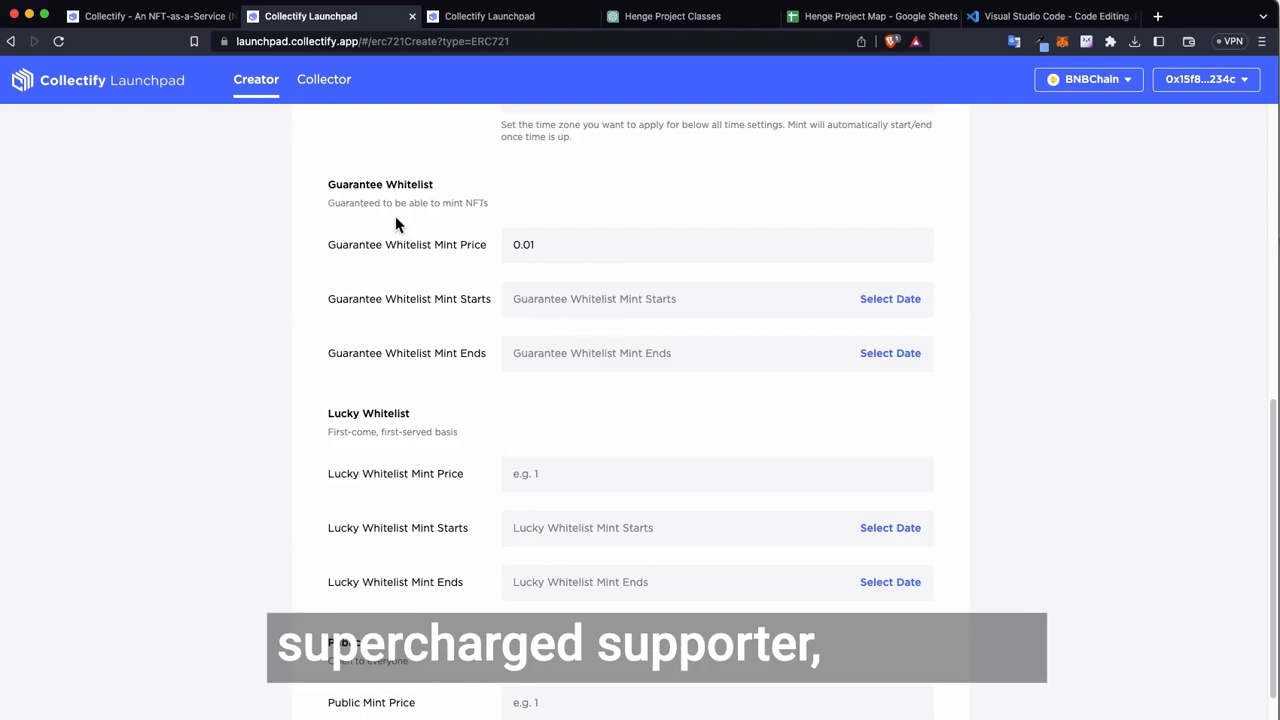
left_click(722, 297)
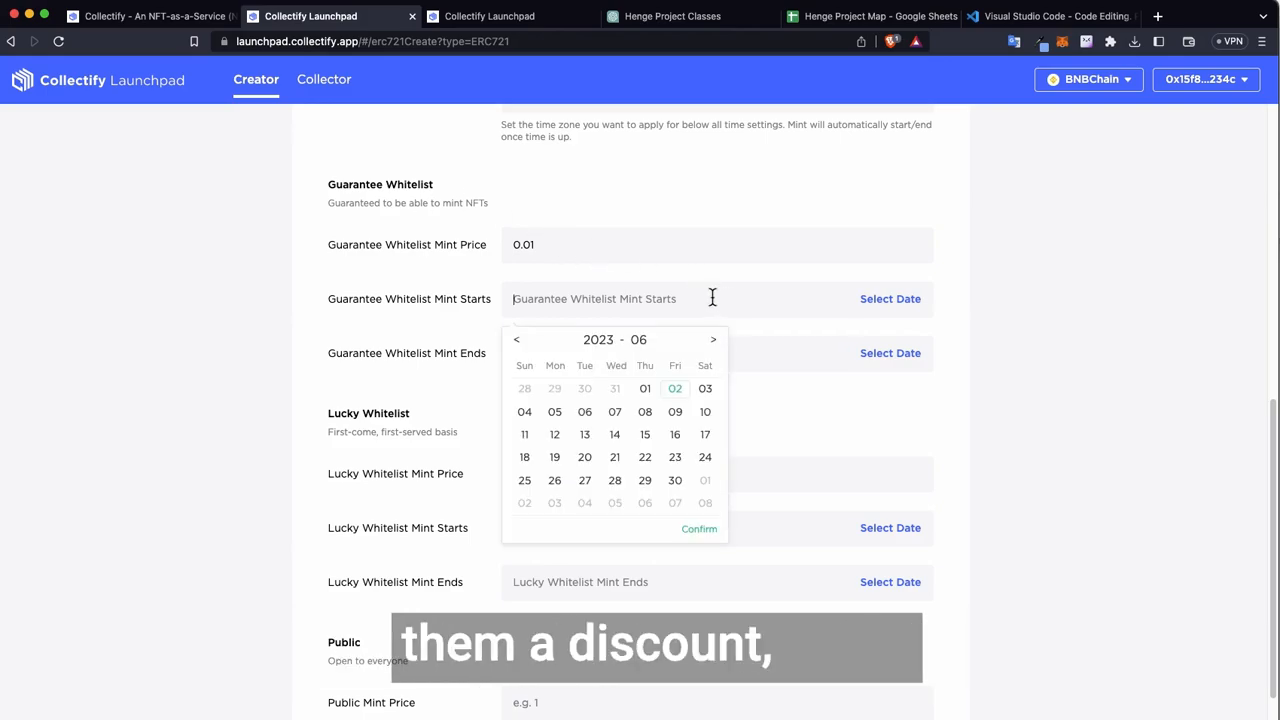
left_click(647, 438)
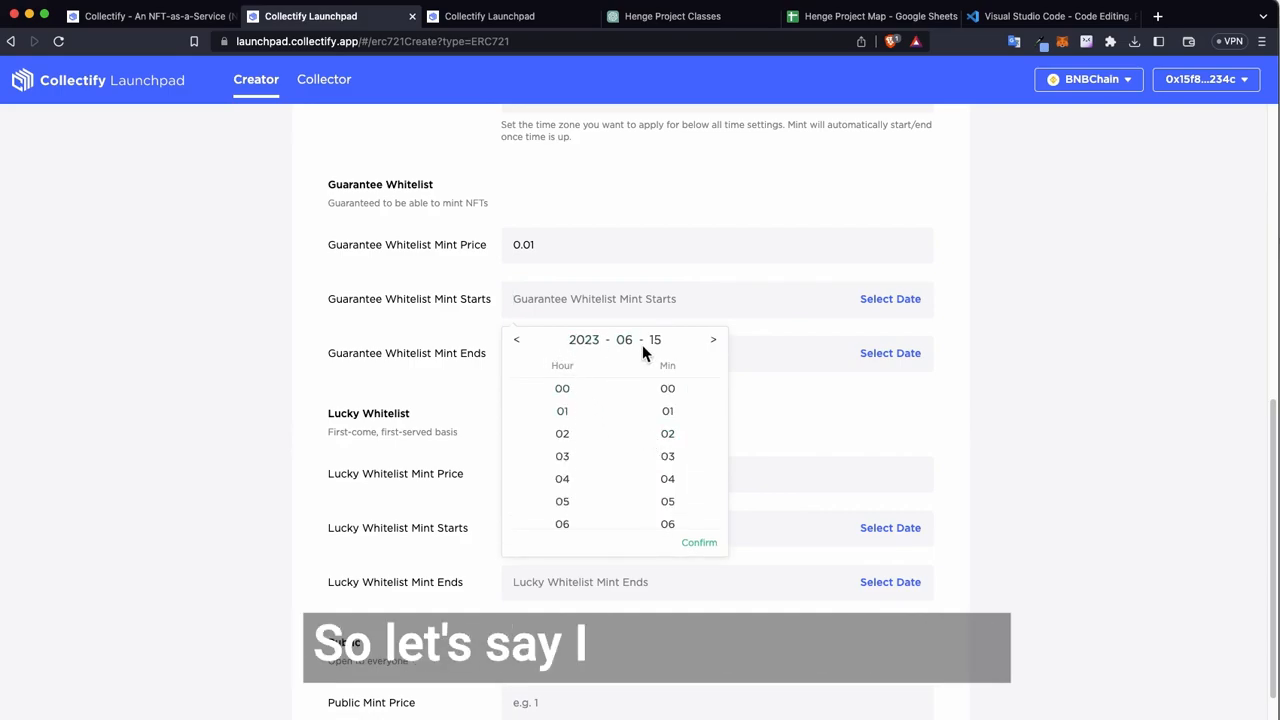
left_click(566, 389)
left_click(662, 388)
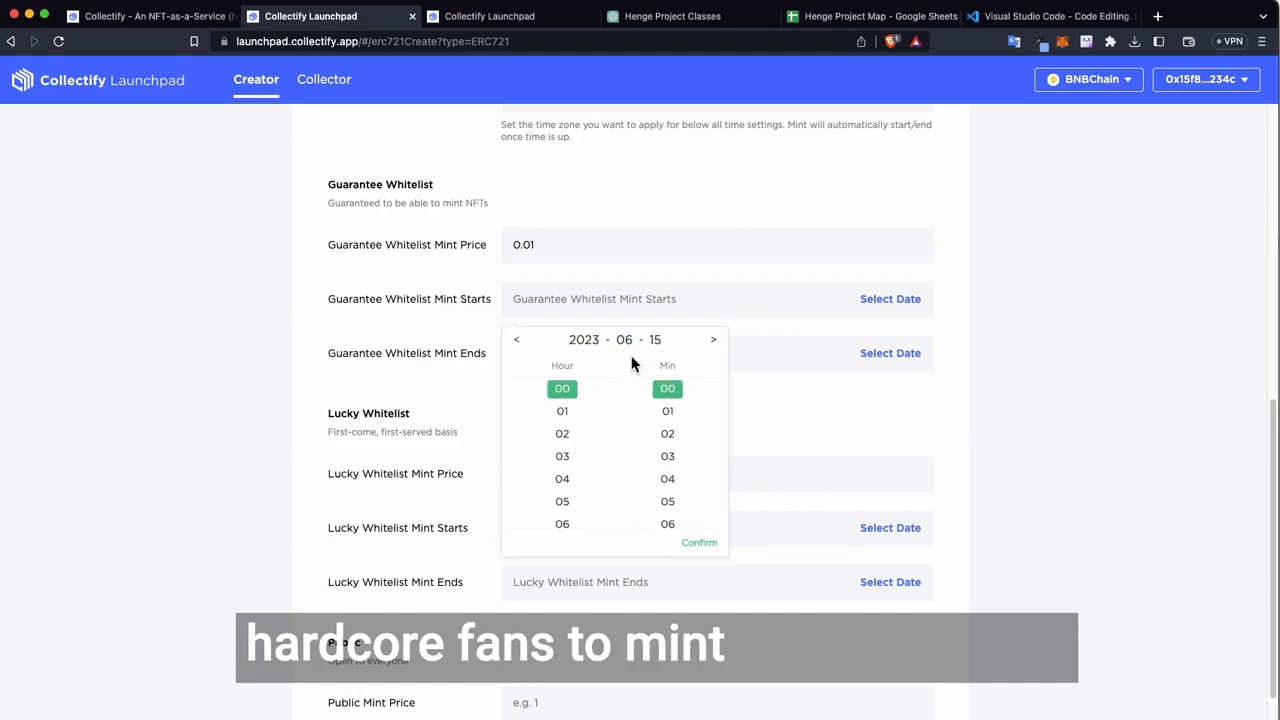
left_click(699, 543)
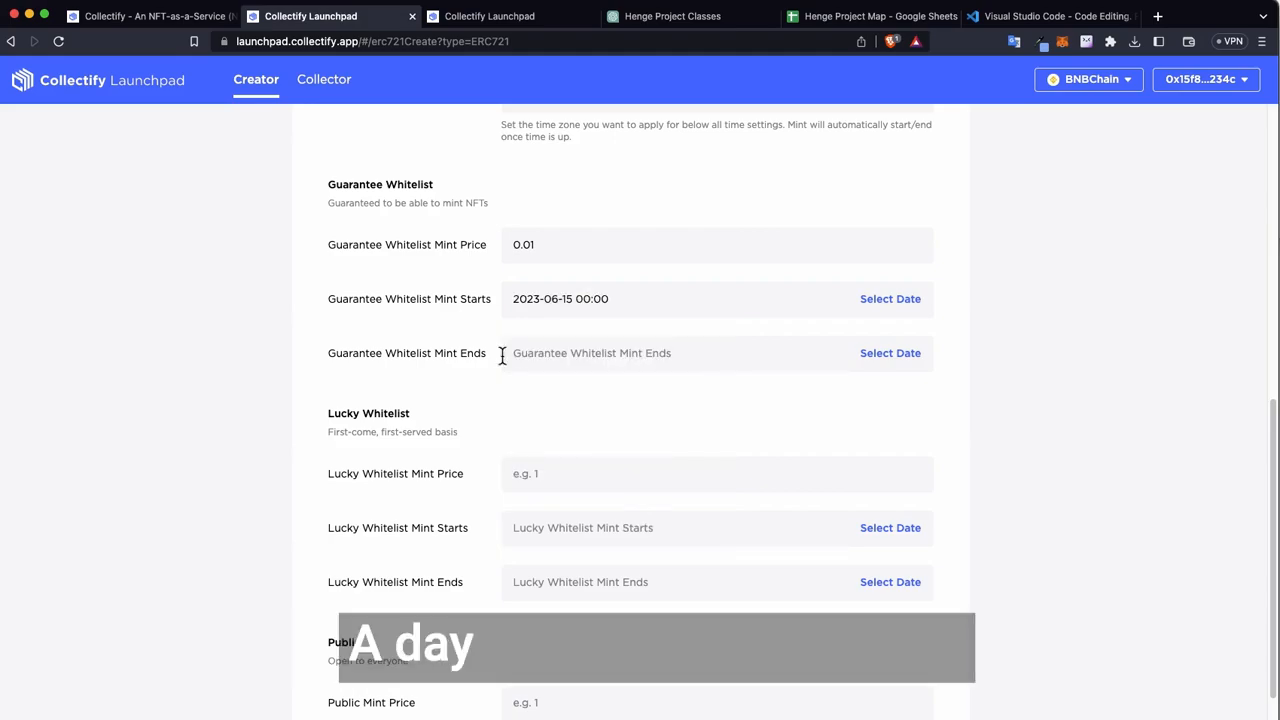
left_click(900, 360)
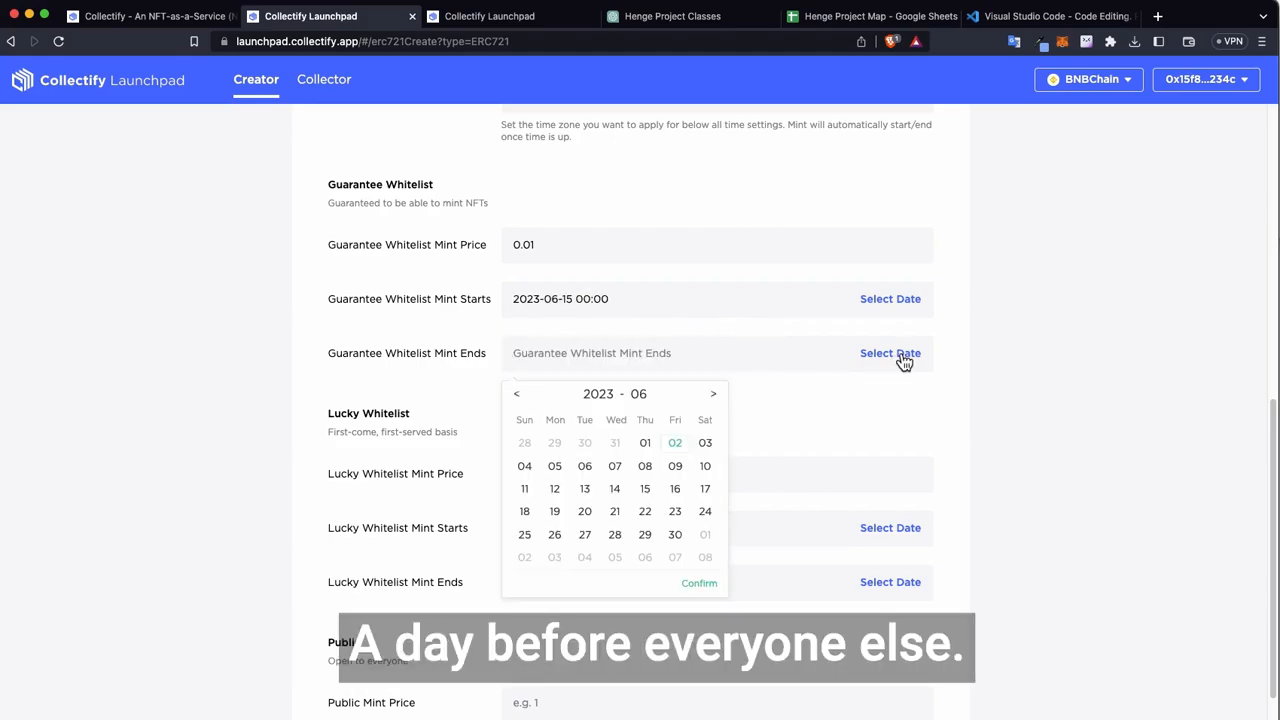
left_click(647, 514)
left_click(653, 452)
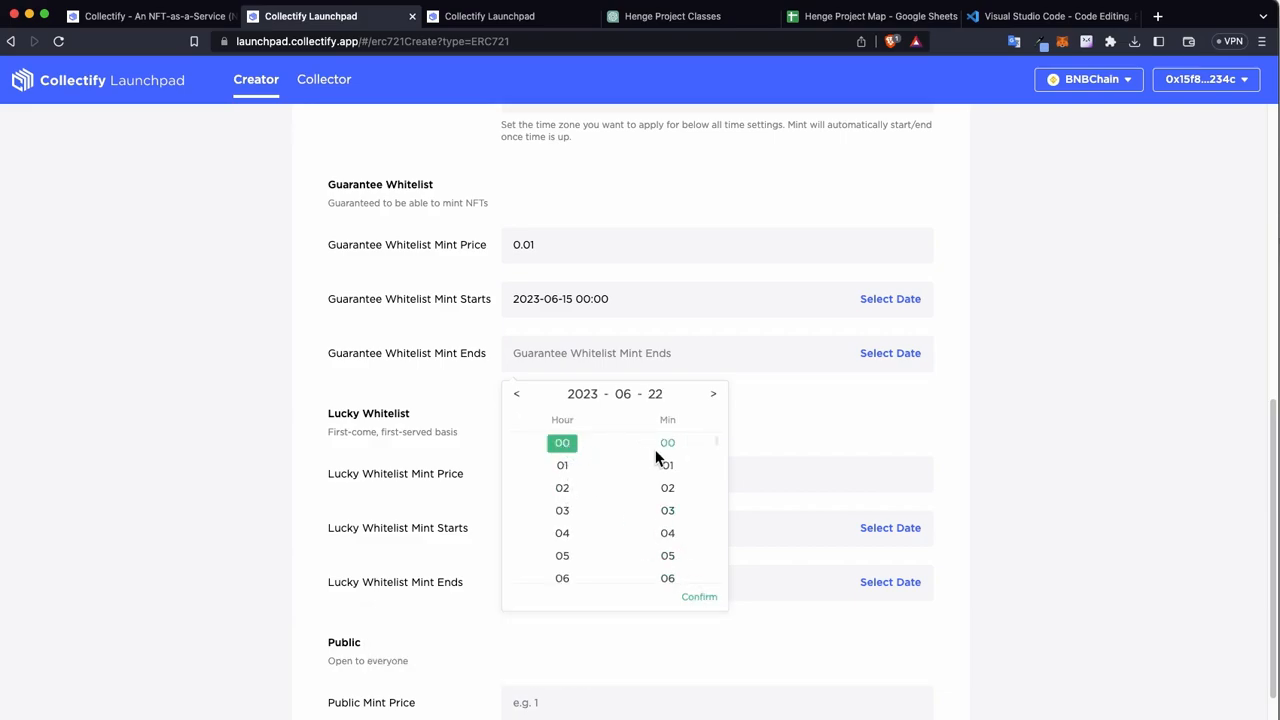
left_click(698, 597)
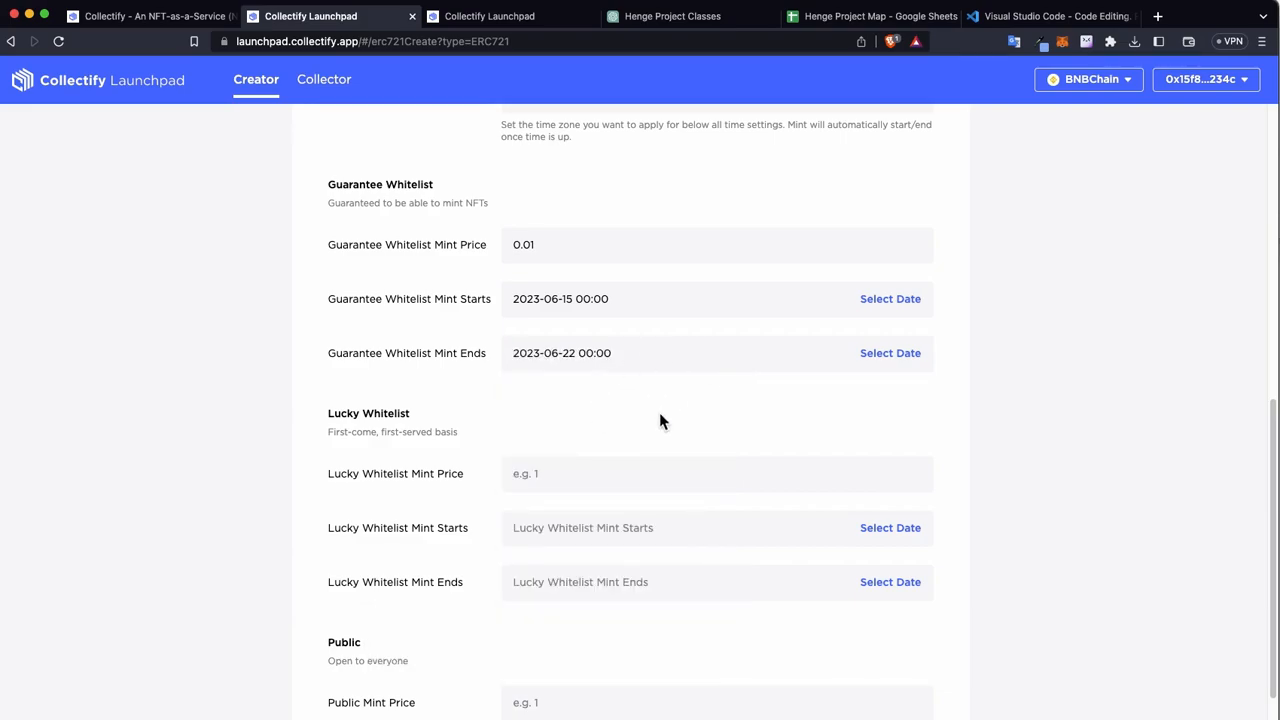
Examine the Lucky Whitelist section and compare it with the guarantee whitelist and public mint settings
scroll(659, 412, "down", 1)
scroll(358, 398, "down", 3)
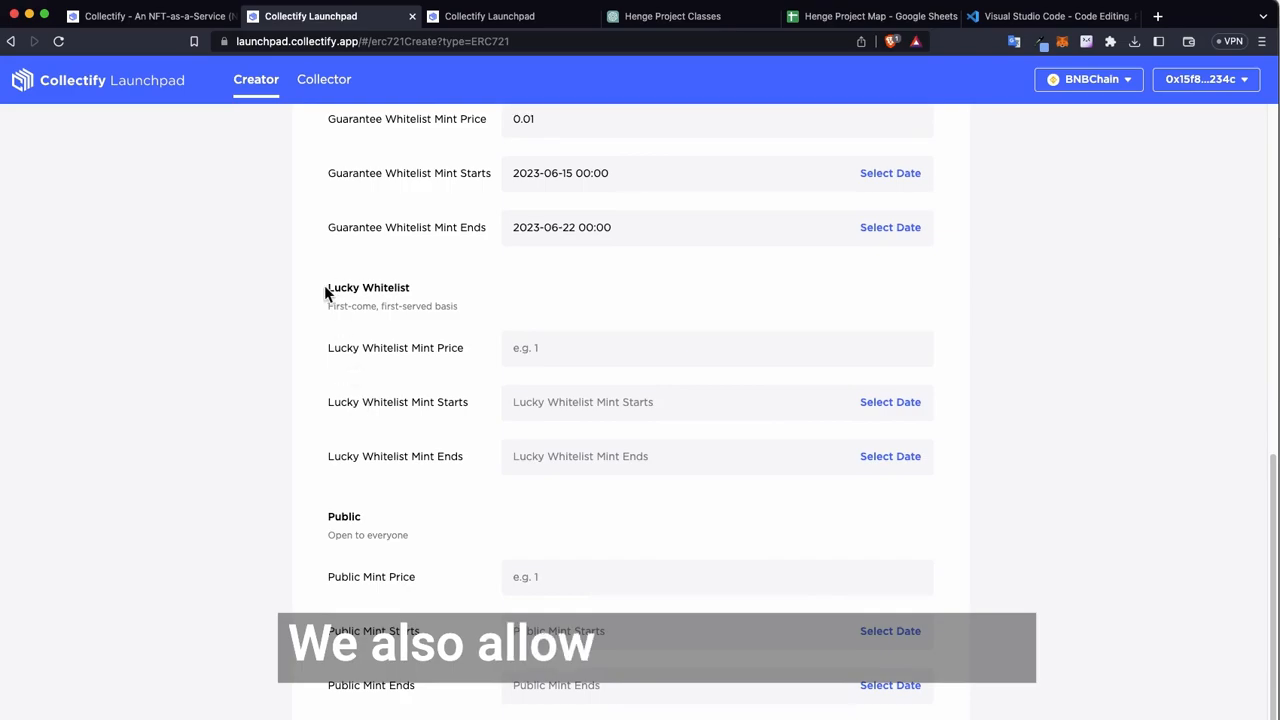
left_click_drag(328, 290, 493, 325)
left_click(482, 313)
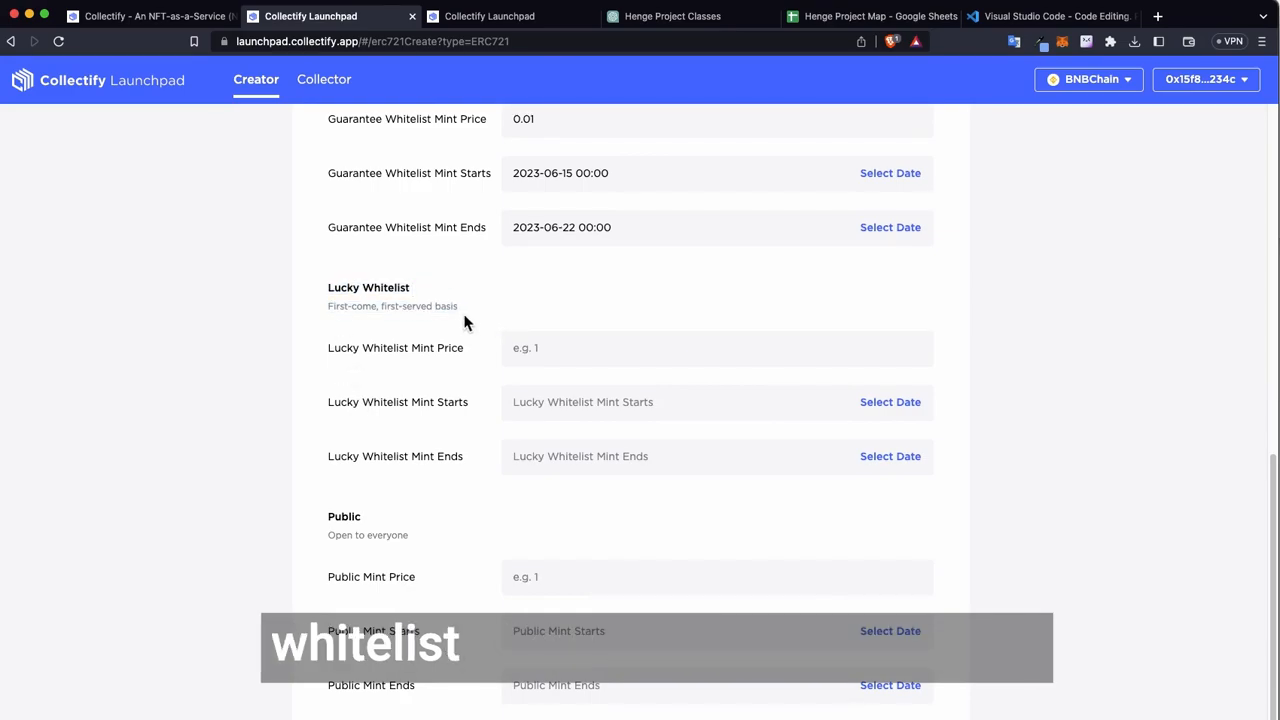
scroll(454, 310, "down", 1)
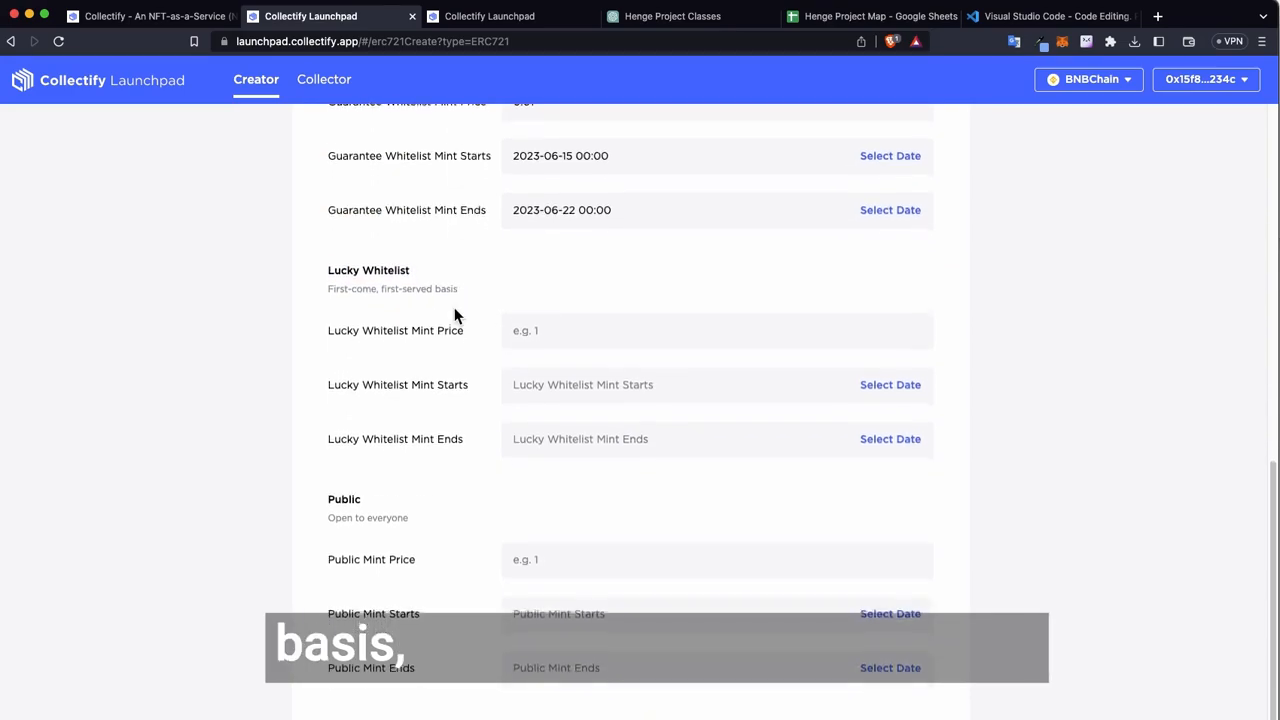
scroll(452, 313, "down", 2)
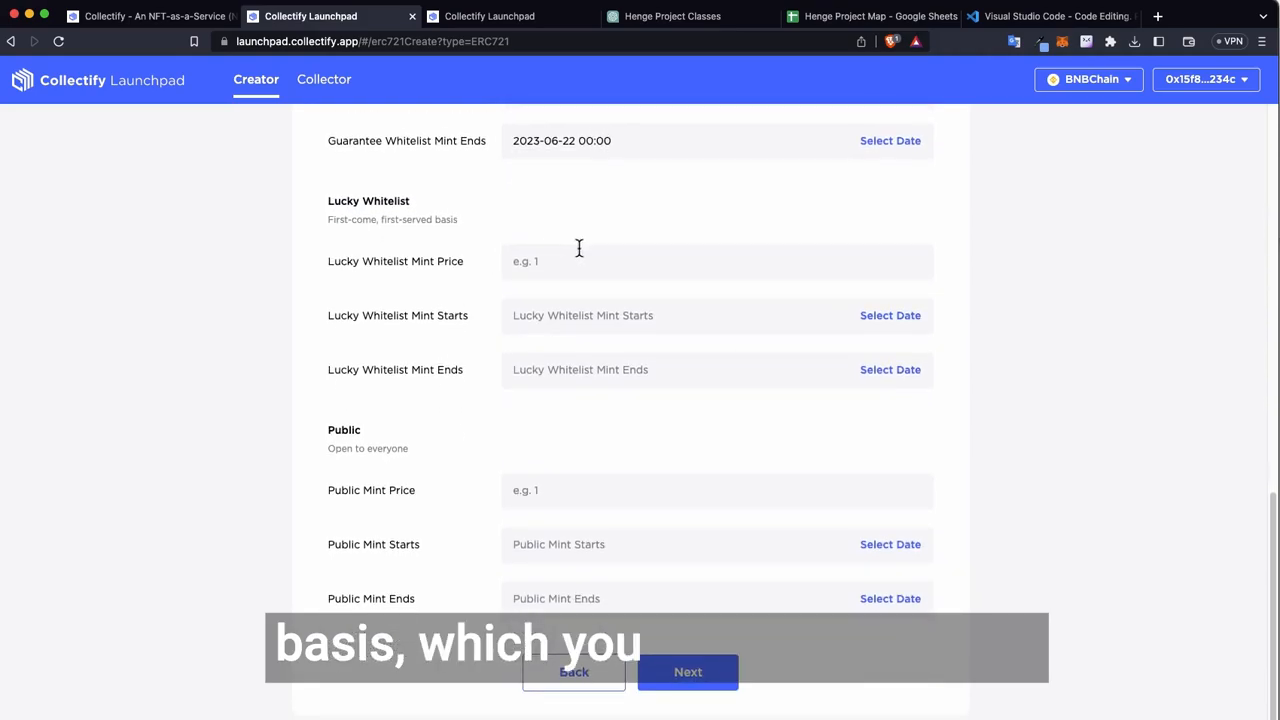
scroll(429, 375, "up", 5)
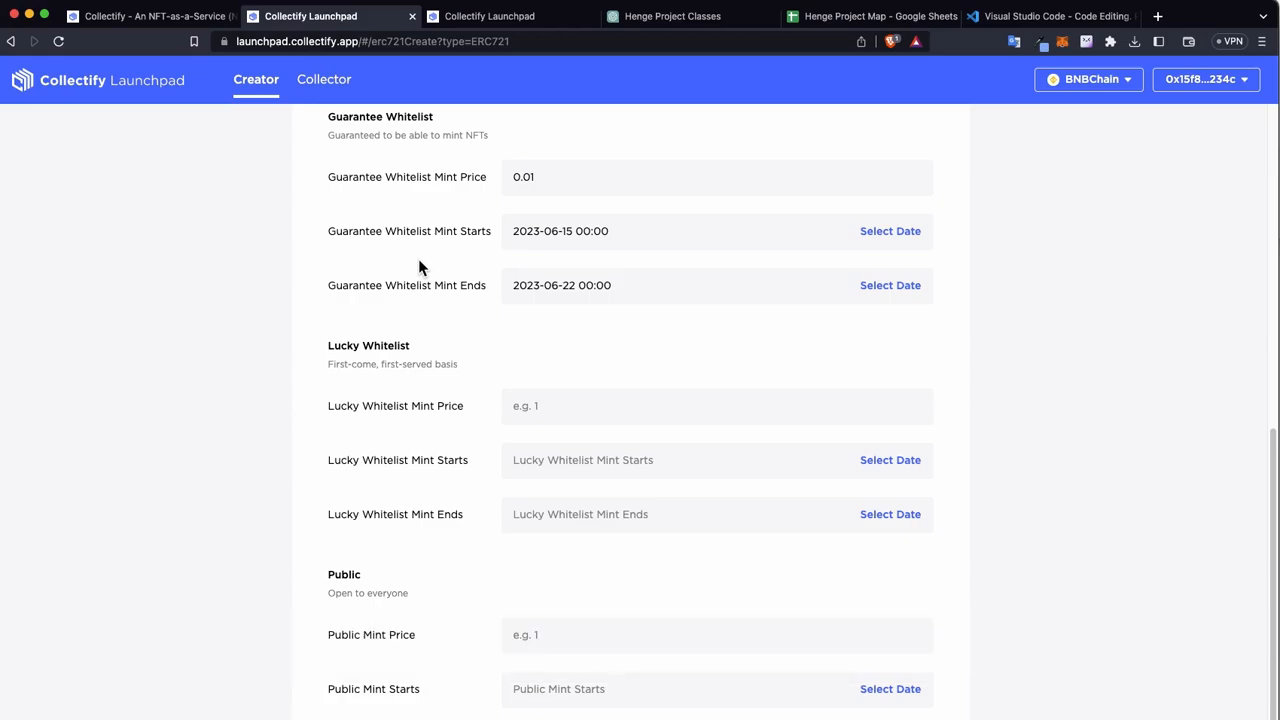
scroll(420, 266, "down", 1)
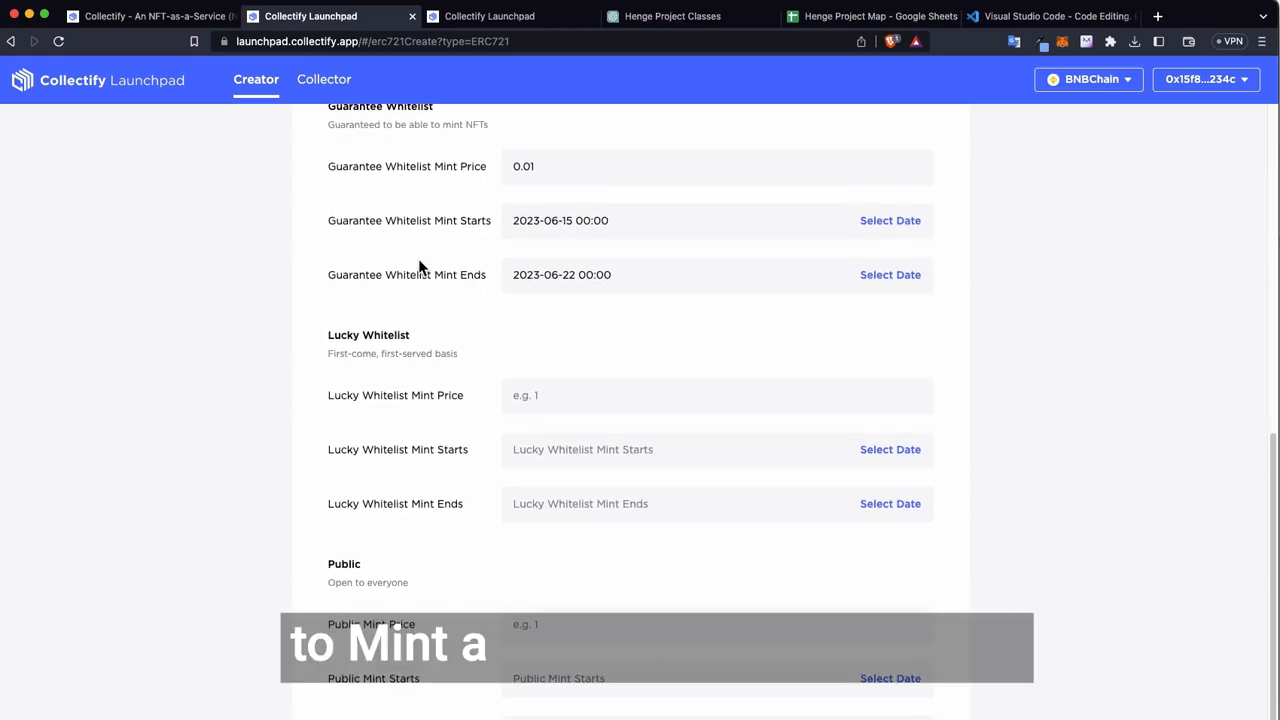
scroll(432, 413, "down", 2)
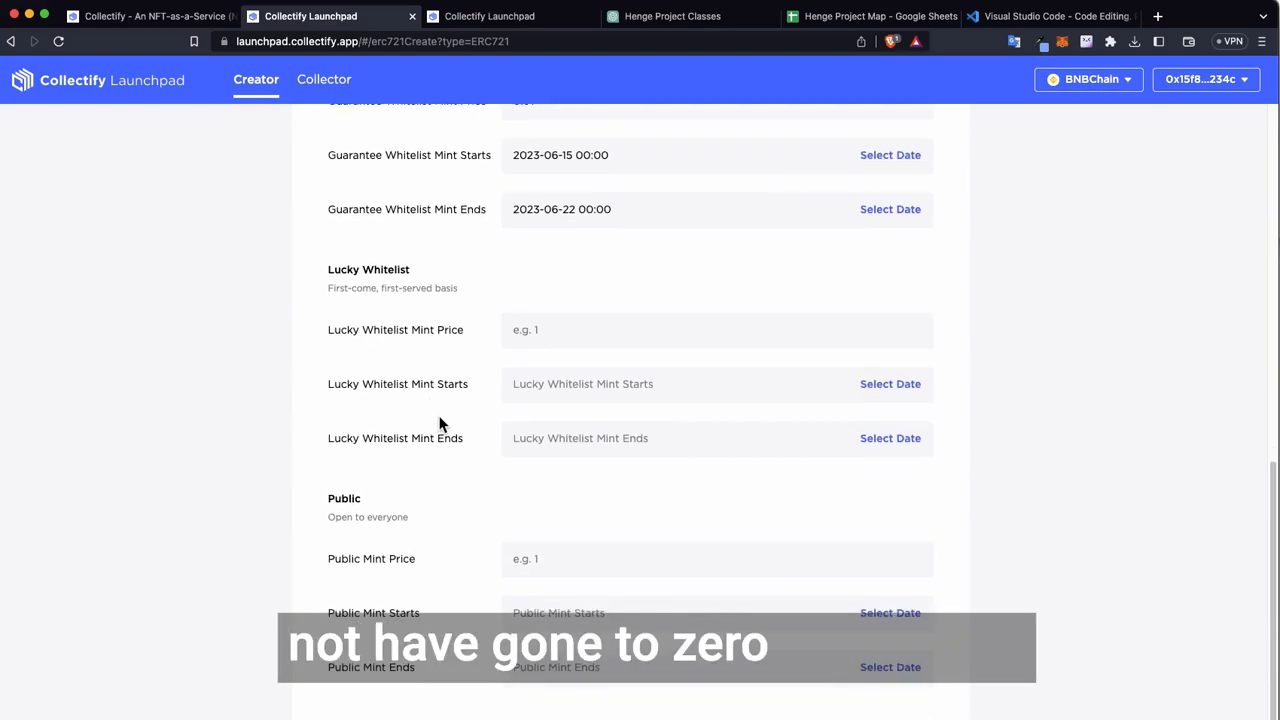
type("0.02")
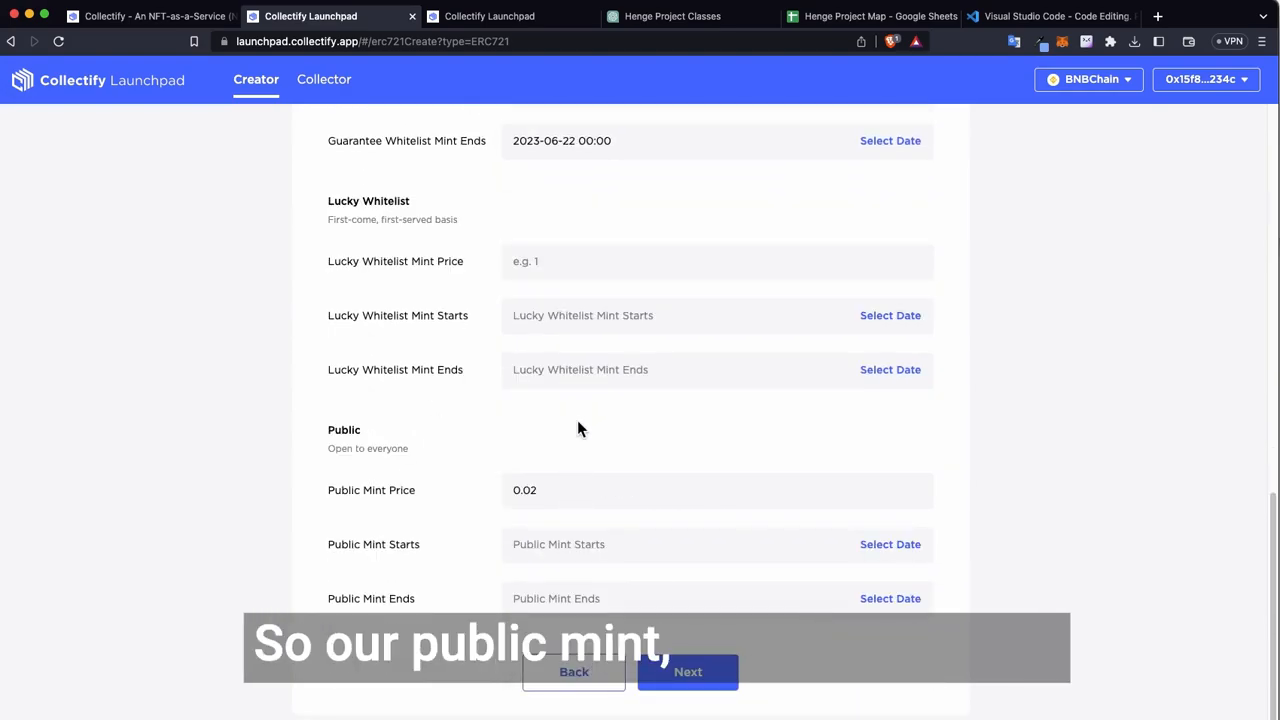
left_click(742, 540)
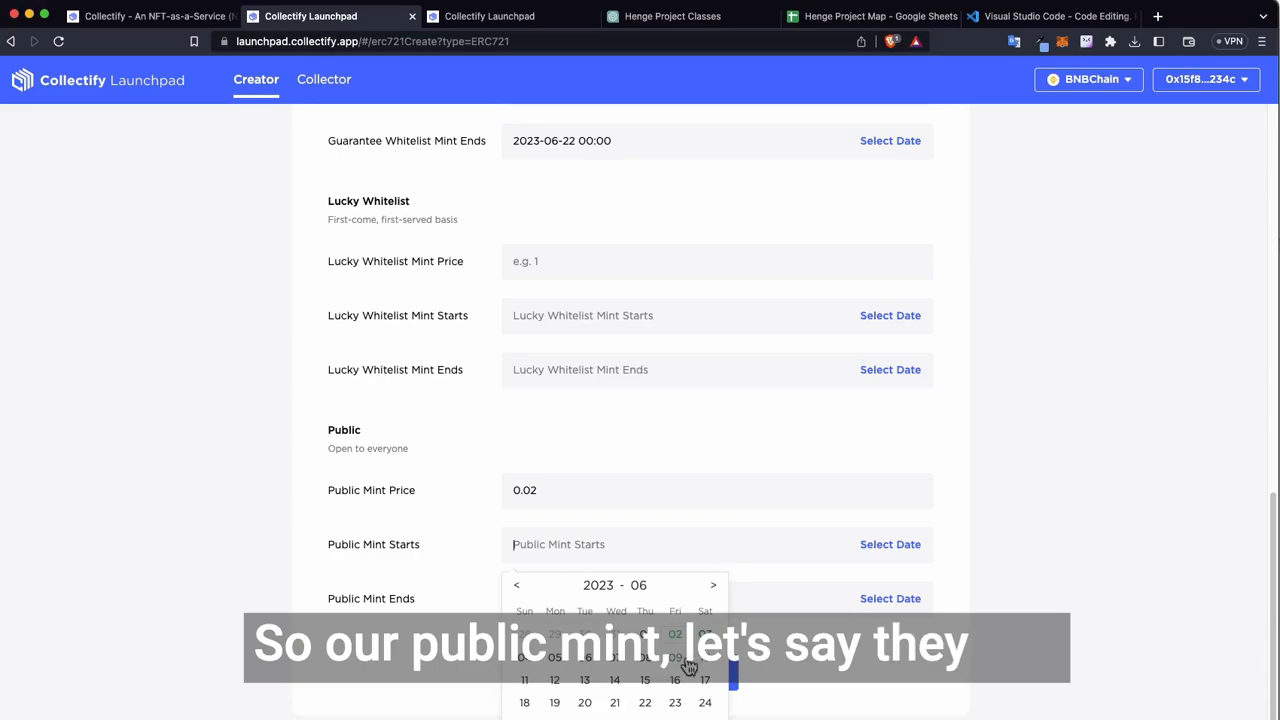
left_click(680, 677)
left_click(566, 350)
left_click(670, 351)
left_click(608, 597)
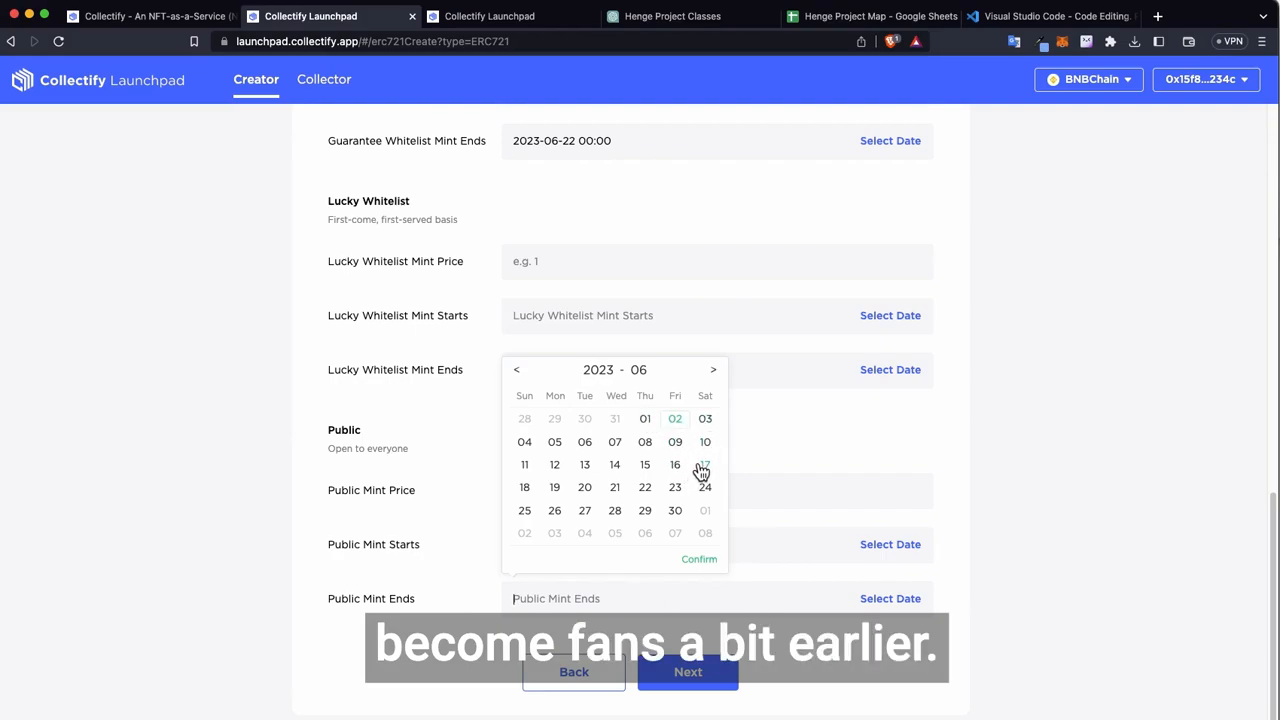
left_click(645, 487)
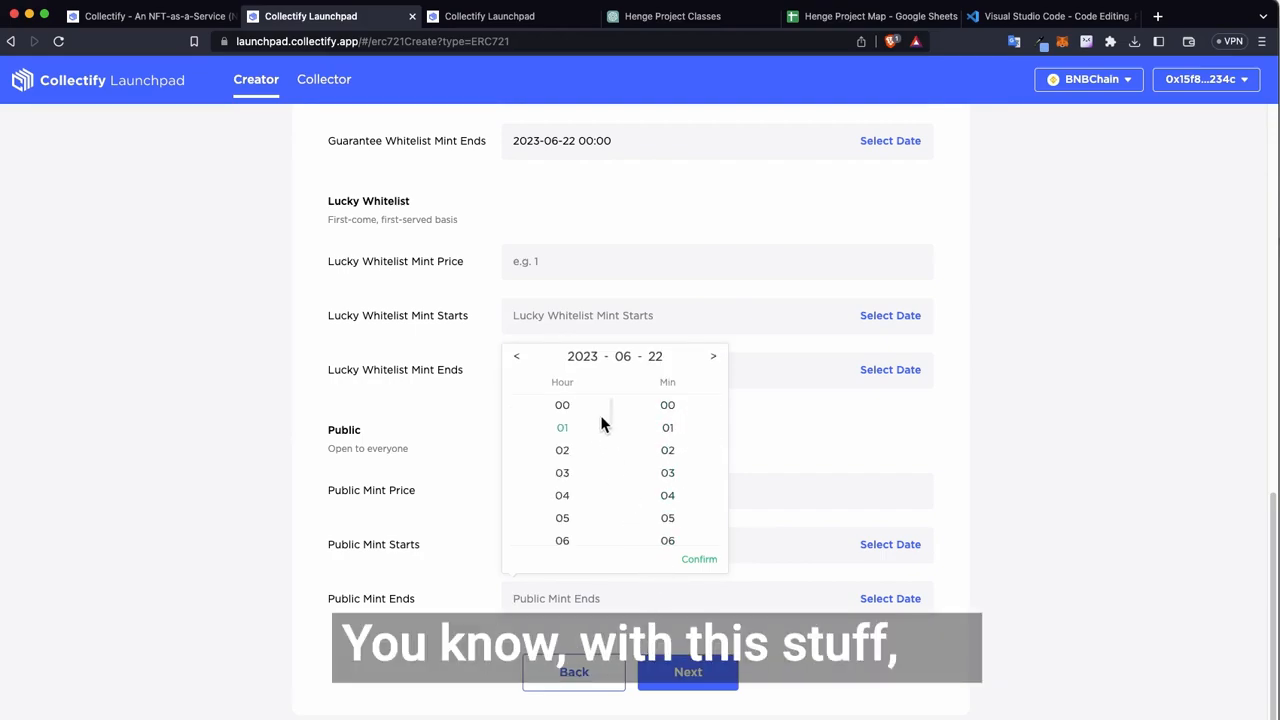
left_click(699, 560)
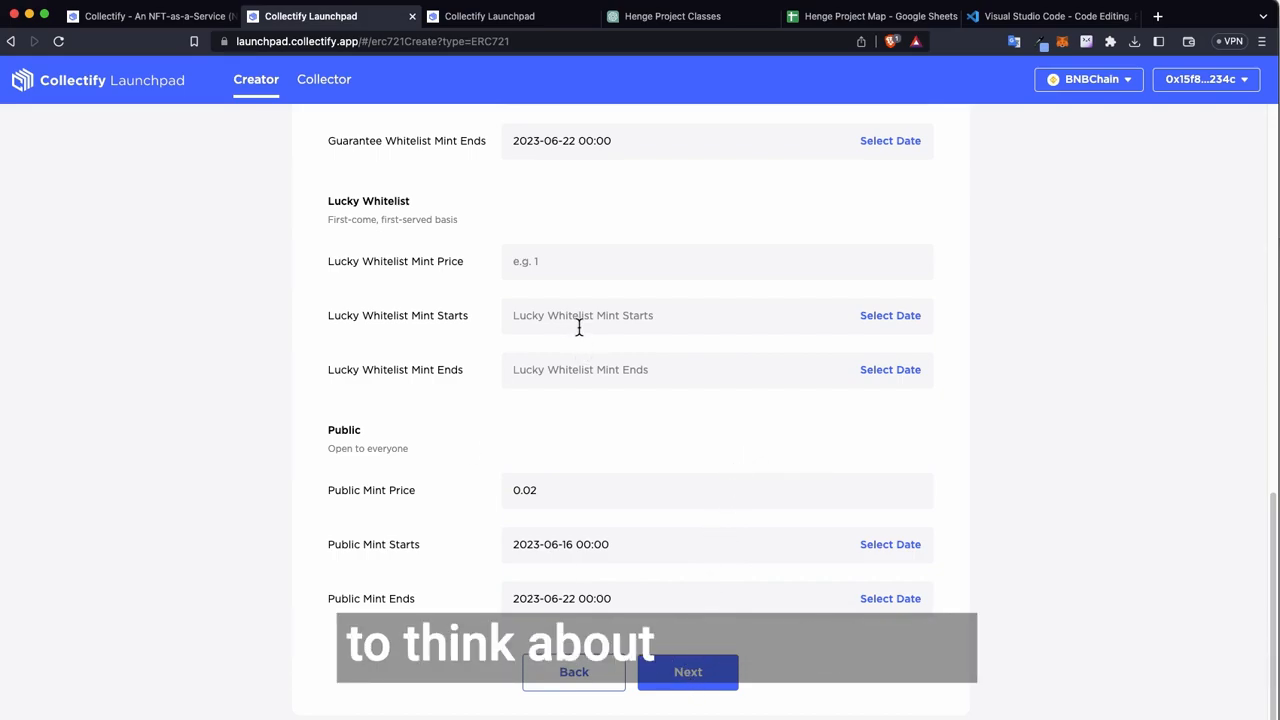
left_click(687, 671)
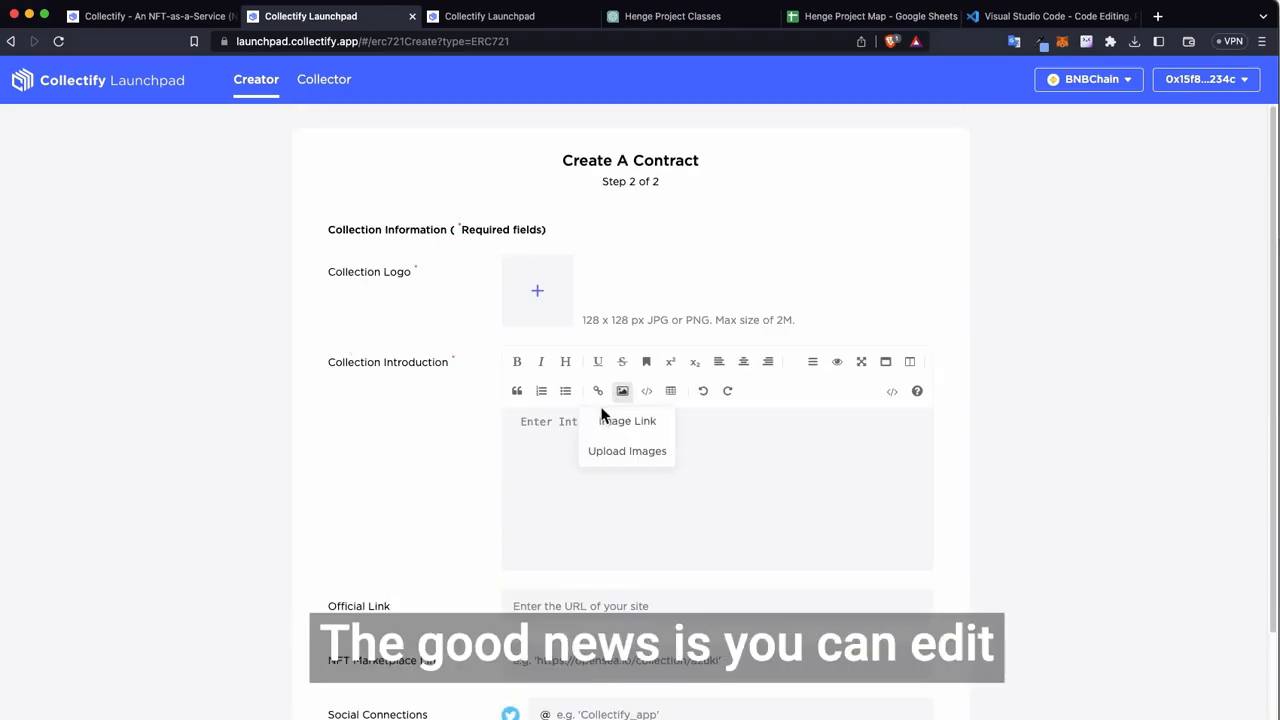
Upload the "Mor Tir Eredh" image from the Henge Project folder as the collection logo
left_click(543, 291)
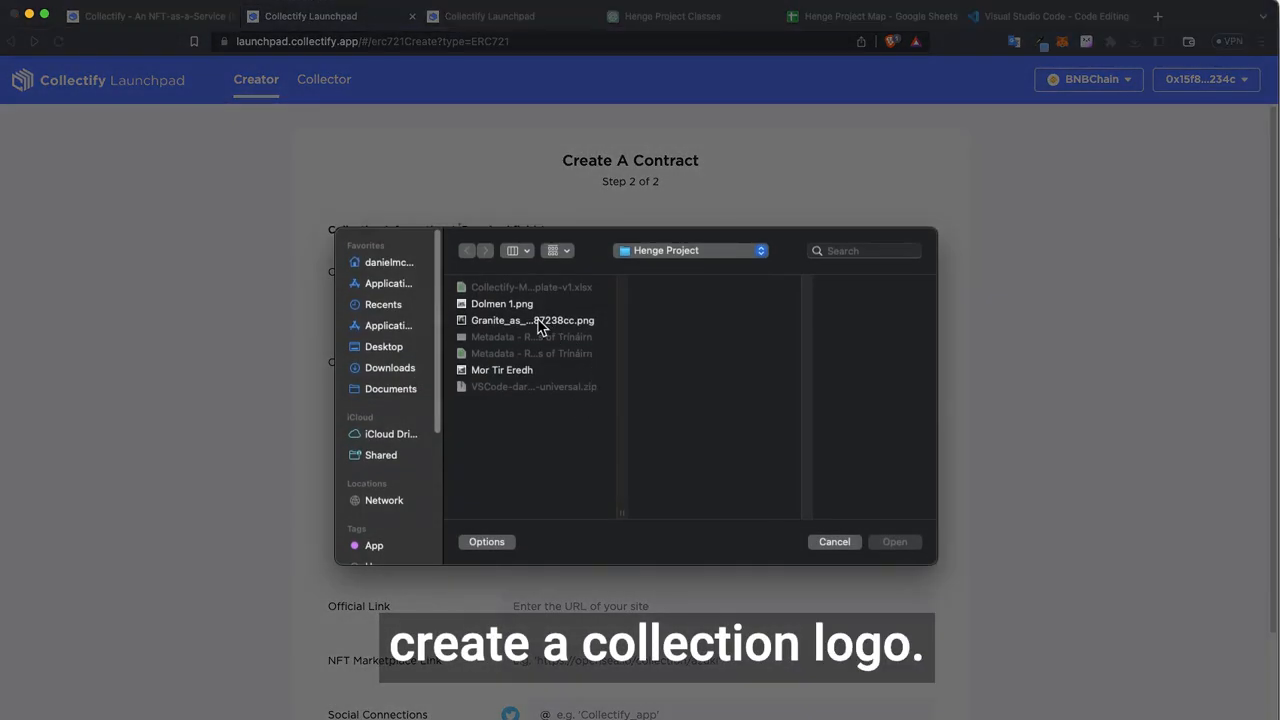
left_click(538, 321)
left_click(510, 304)
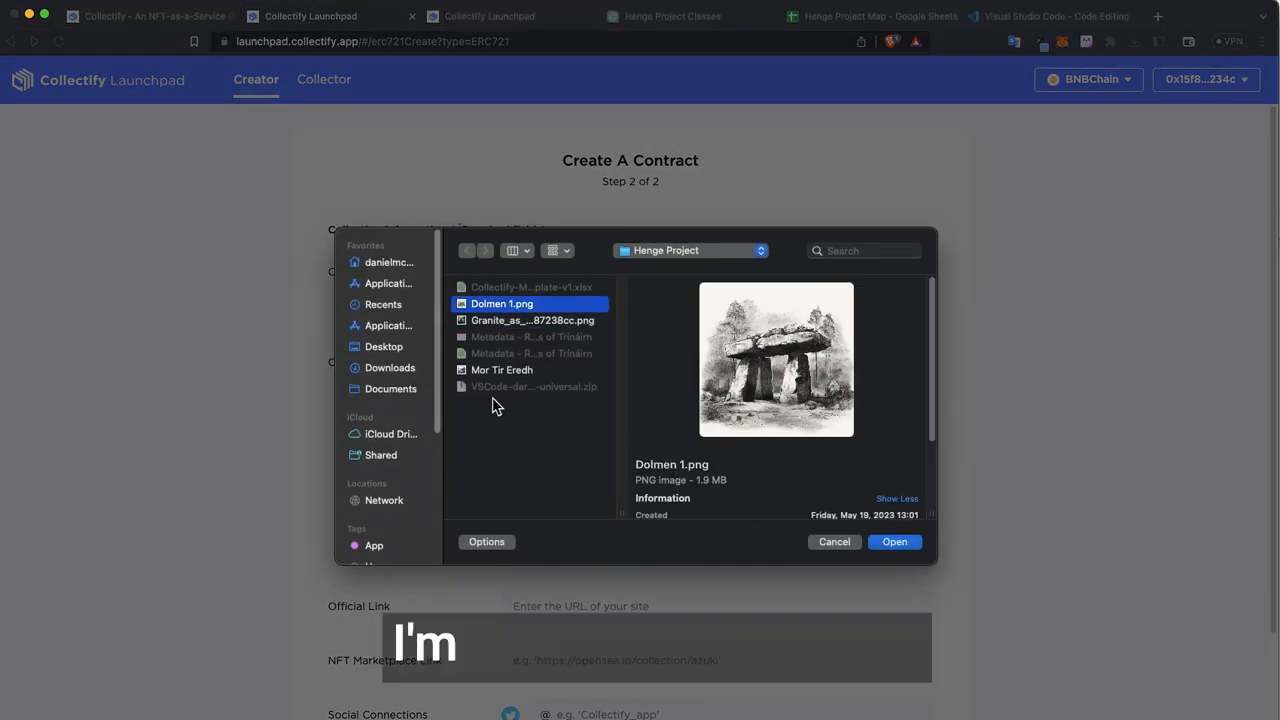
left_click(502, 370)
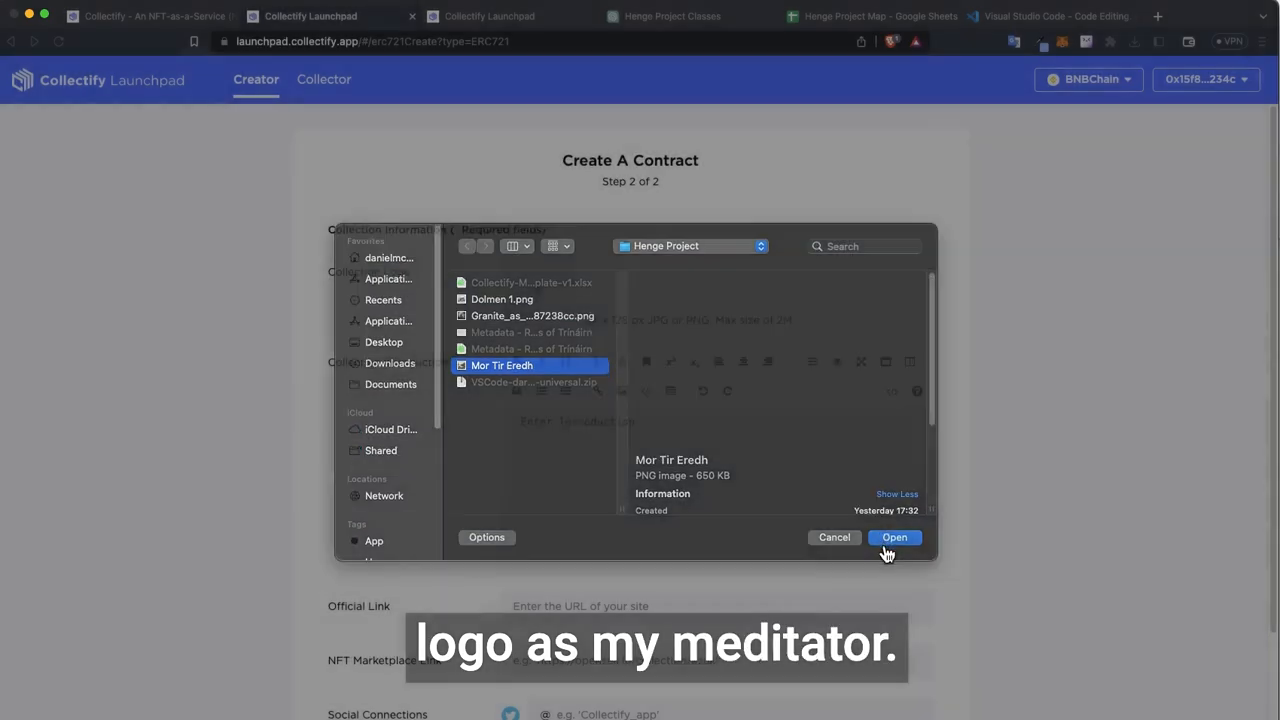
left_click(886, 548)
Copy the Henge: Realms of Trínáirn description from the project notes into the collection introduction
scroll(397, 431, "down", 3)
left_click(642, 340)
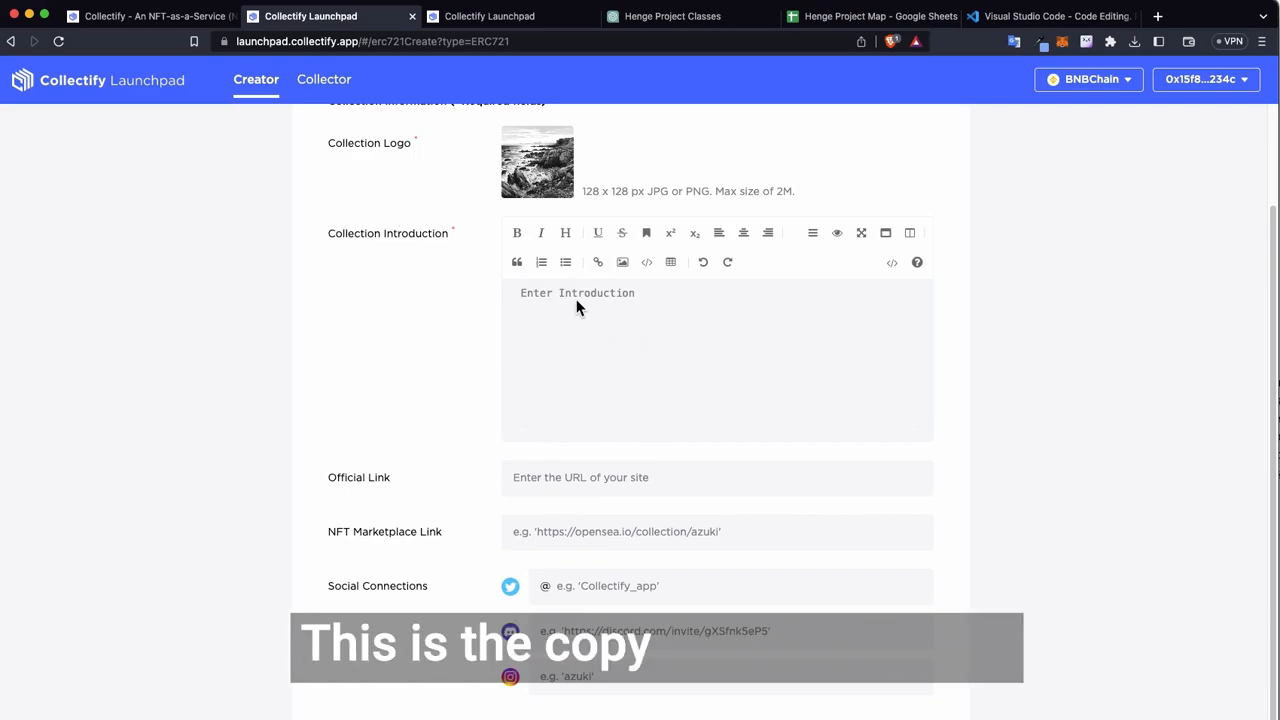
left_click(1279, 352)
left_click_drag(1025, 364, 1279, 490)
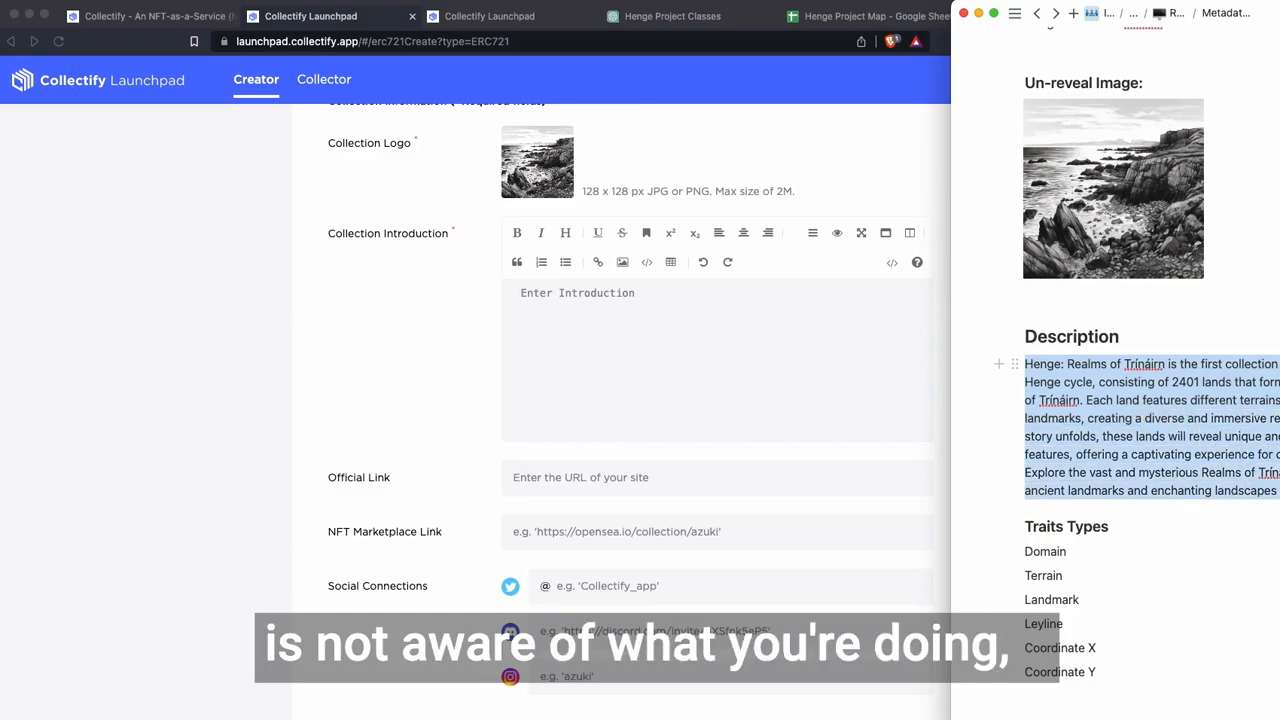
left_click(747, 367)
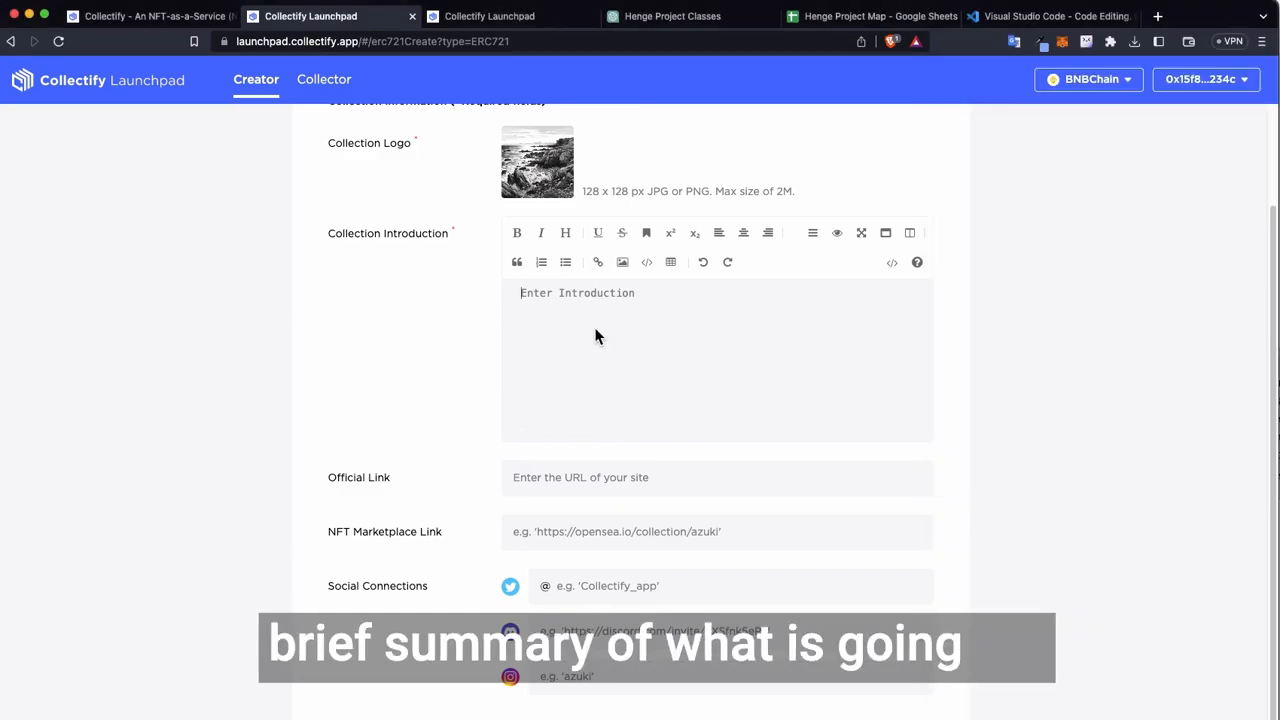
type("Henge: Realms of Trínáirn is the first collection of the Henge cycle, consisting of 2401 lands that form the world of Trínáirn. Each land features different terrains and landmarks, creating a diverse and immersive realm. As the story unfolds, these lands will reveal unique and intriguing features, offering a captivating experience for collectors. Explore the vast and mysterious Realms of Trínáirn, where ancient landmarks and enchanting landscapes await.")
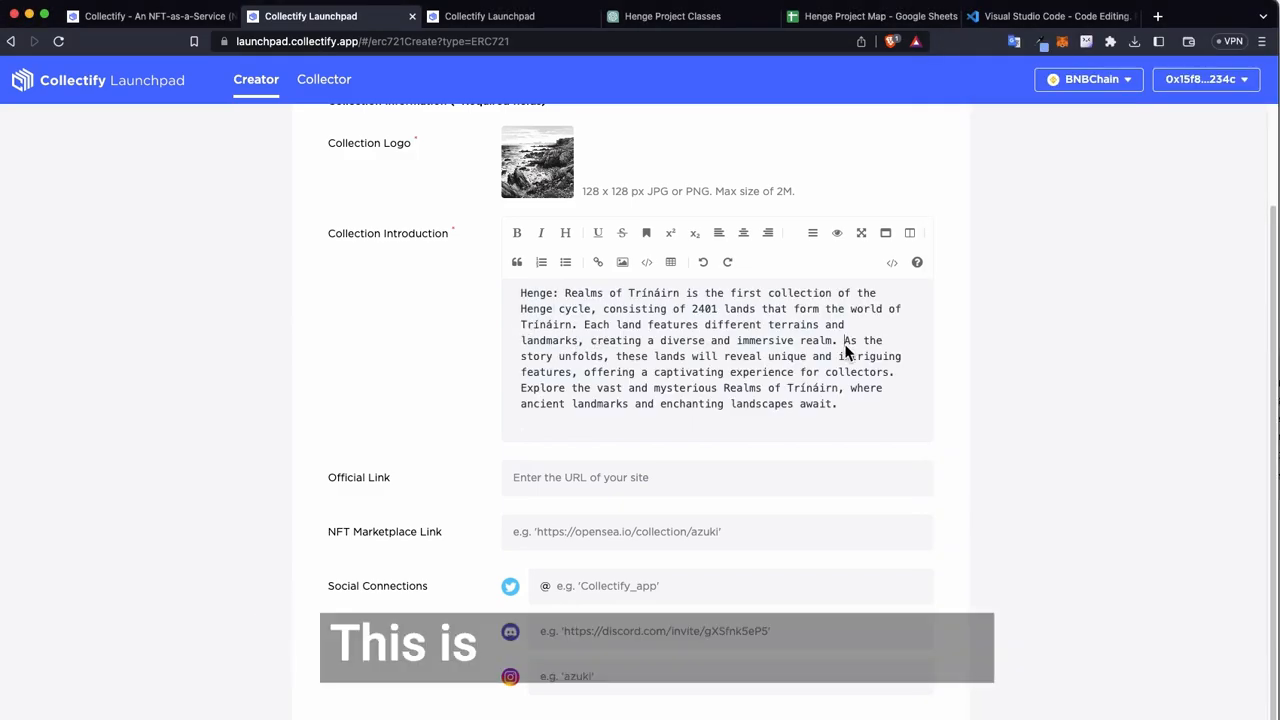
Split the introduction into three paragraphs, with blank lines before "As the story unfolds" and before "Explore the vast"
key("Return")
key("Return")
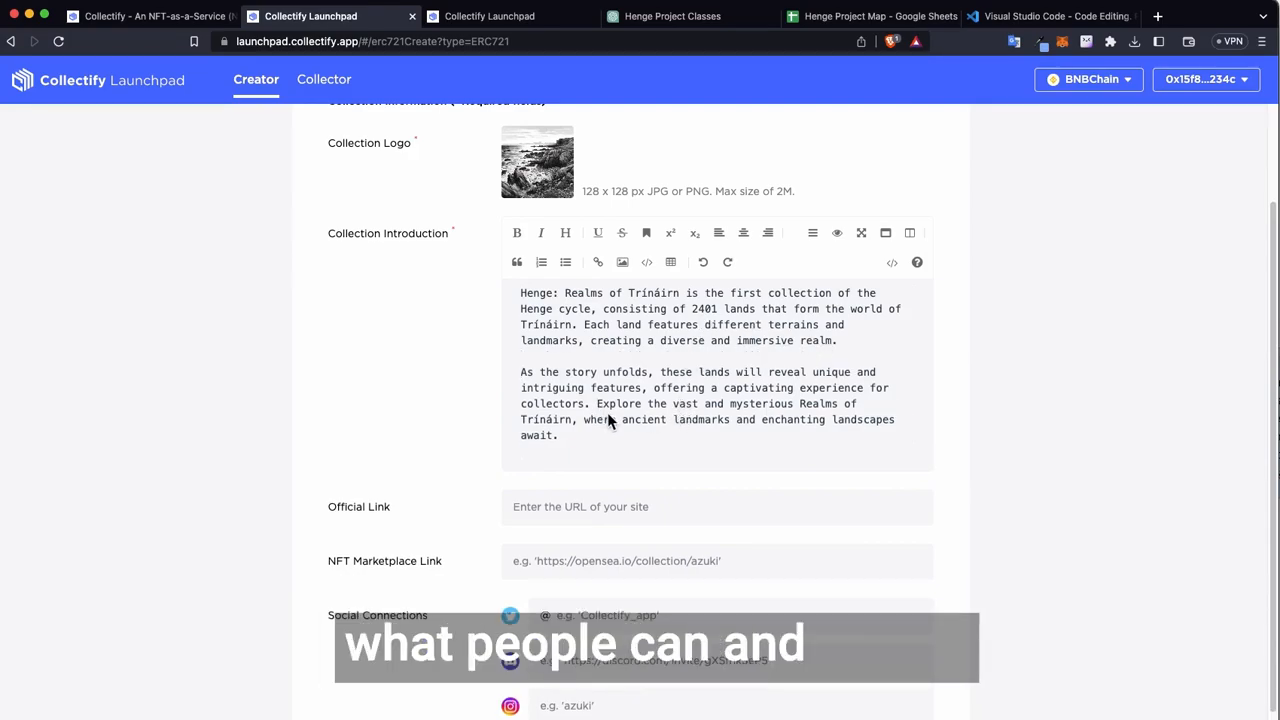
key("Return")
key("Return")
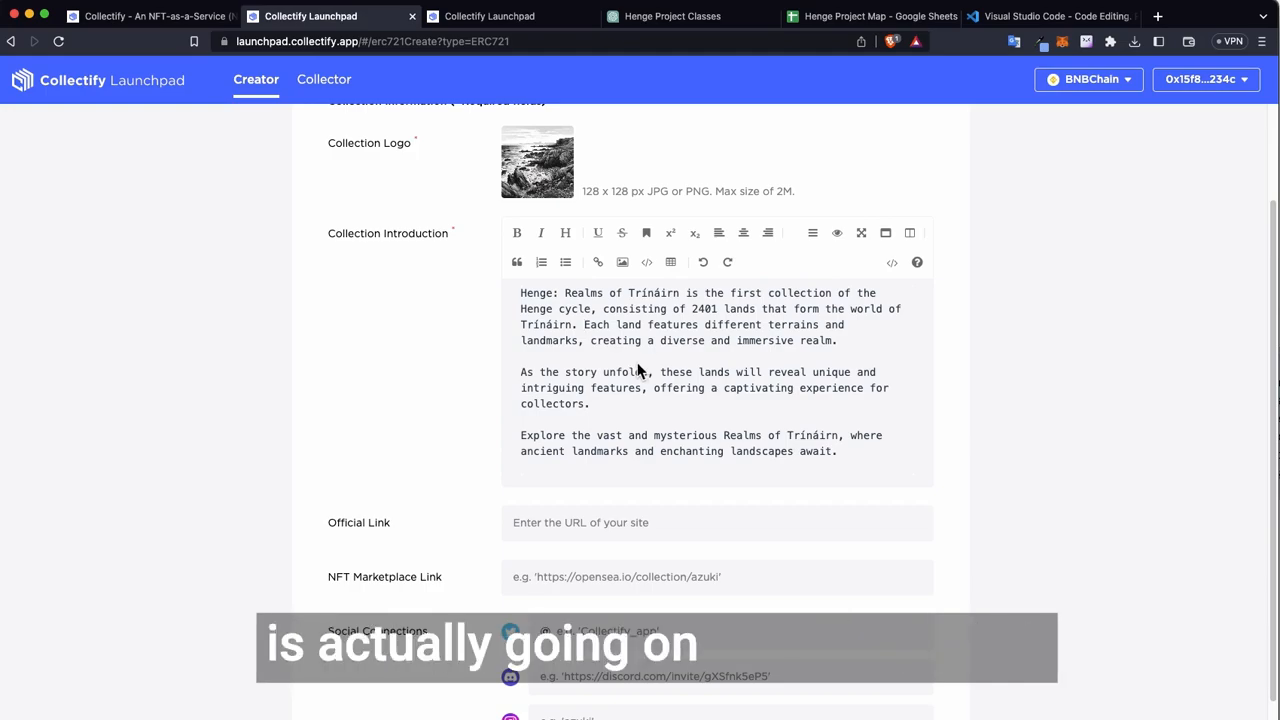
Set the collection's official link to henge.xyz
scroll(651, 457, "down", 2)
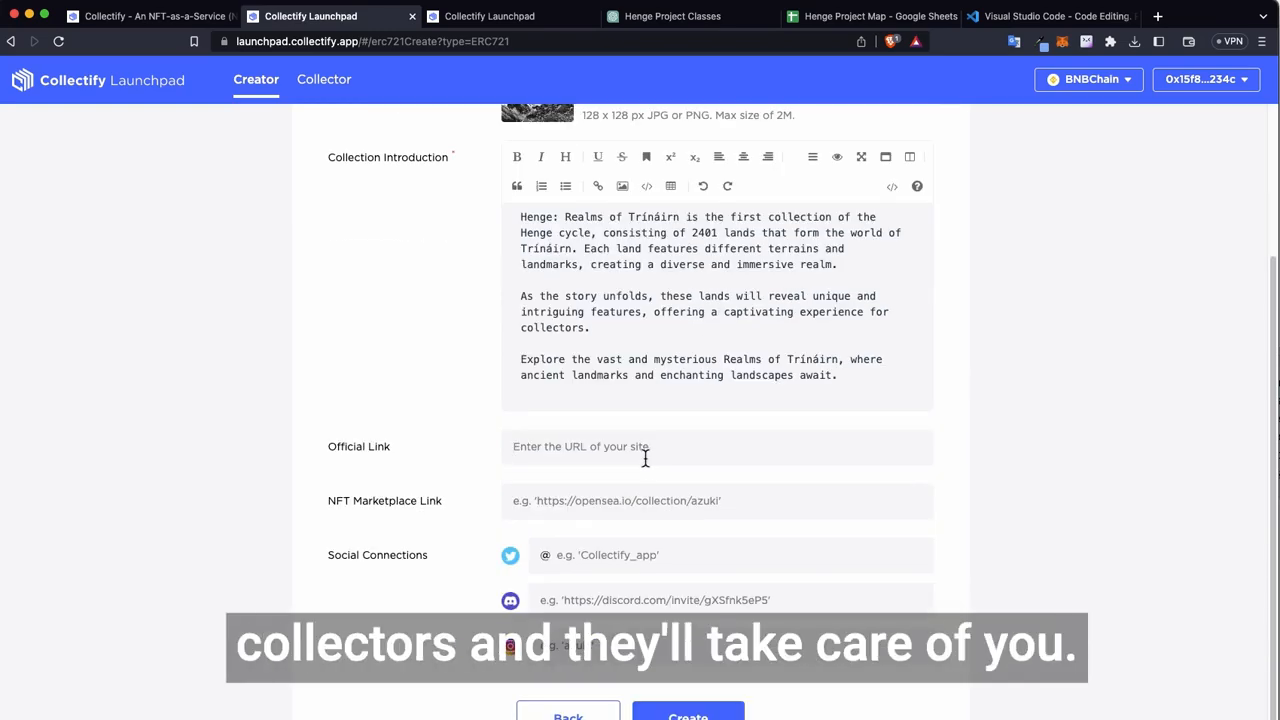
left_click(645, 457)
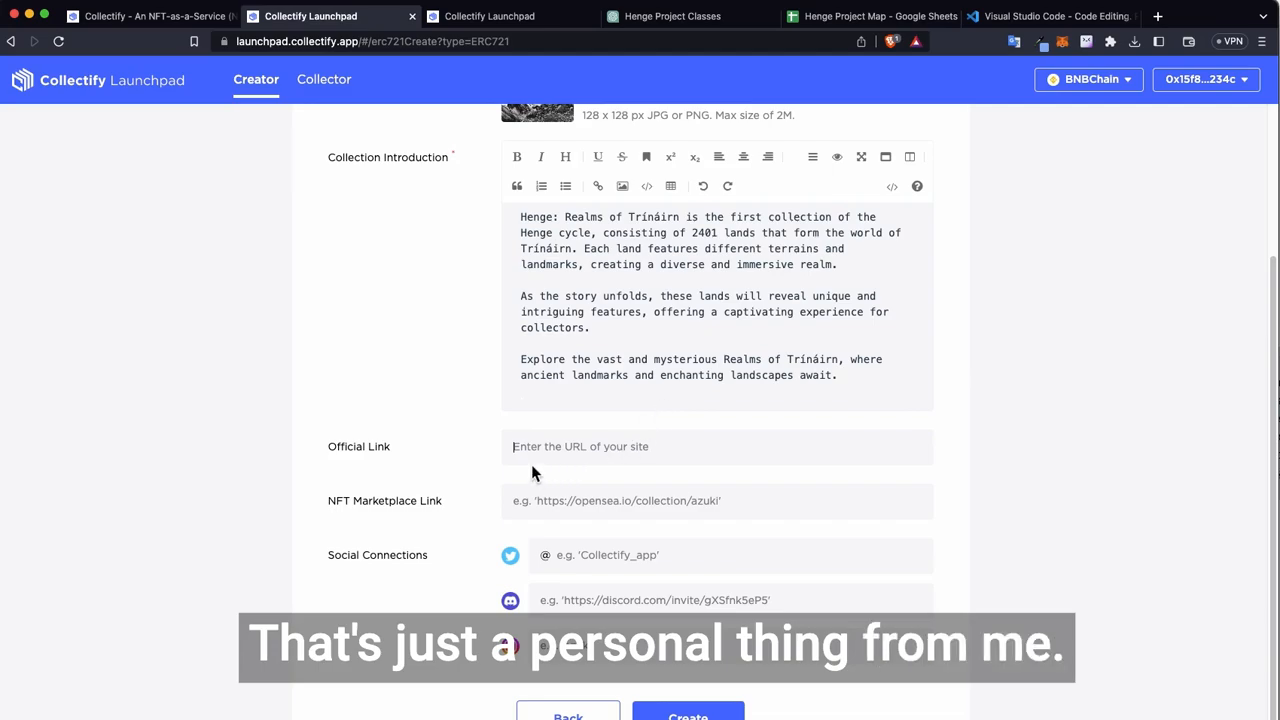
scroll(603, 416, "down", 1)
type("henge.xyz")
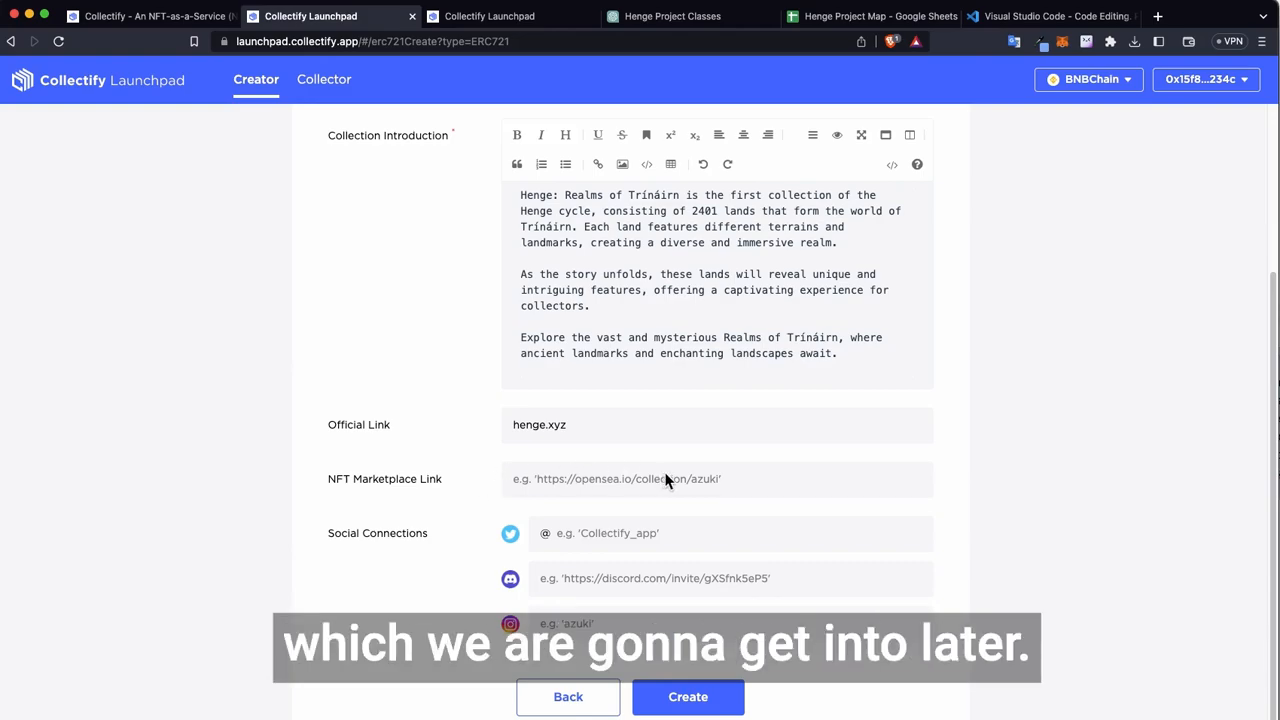
left_click(702, 481)
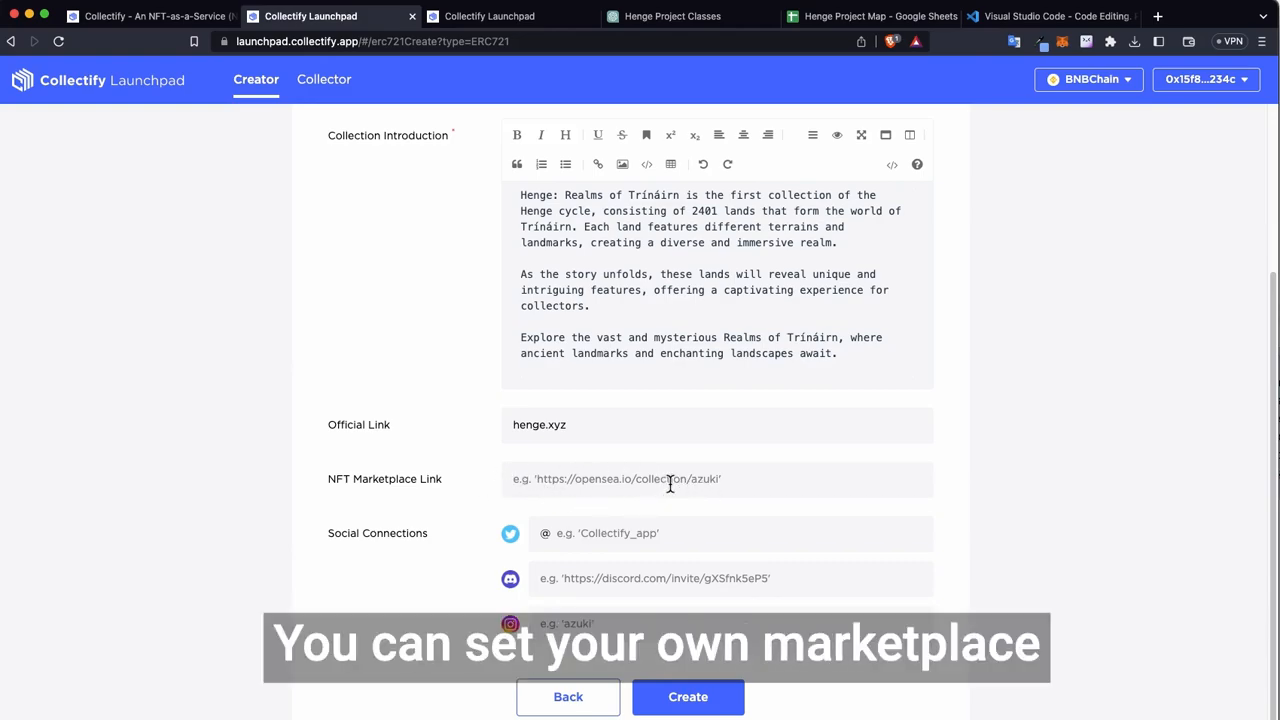
Set the collection's Twitter handle to henge_xyz in the social connections
scroll(613, 491, "down", 1)
left_click(620, 503)
type("henge")
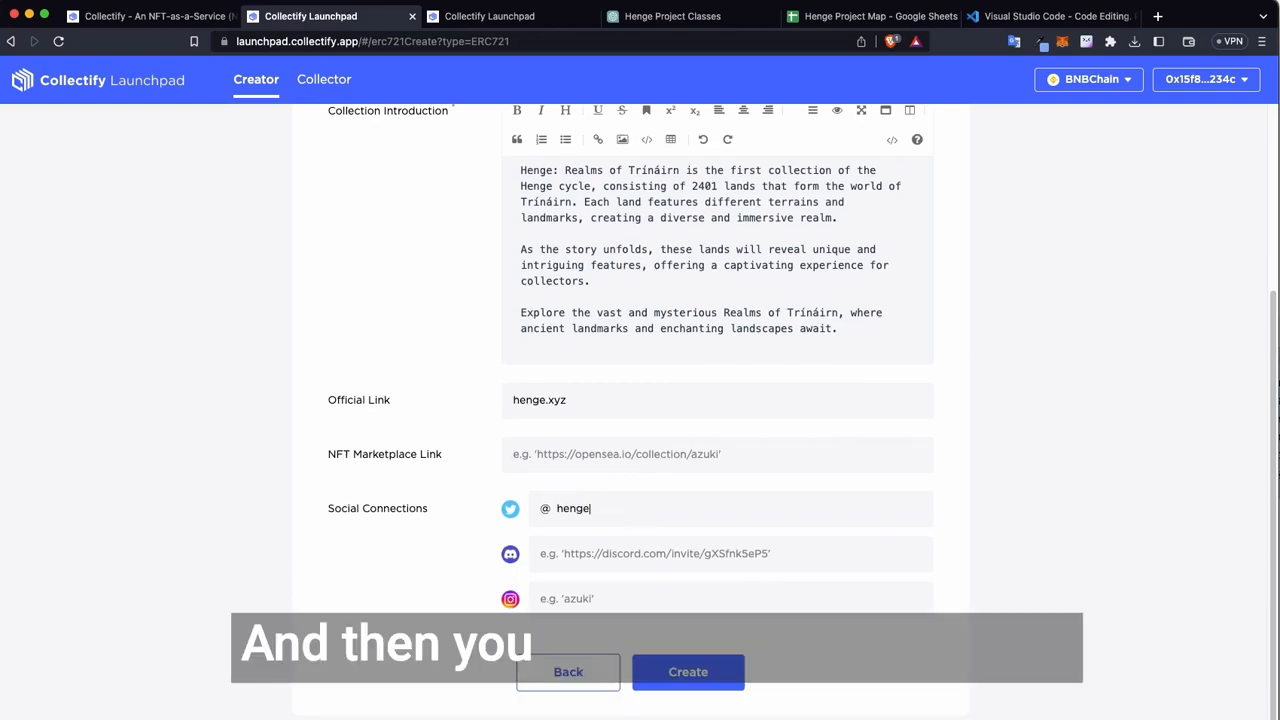
type("_z")
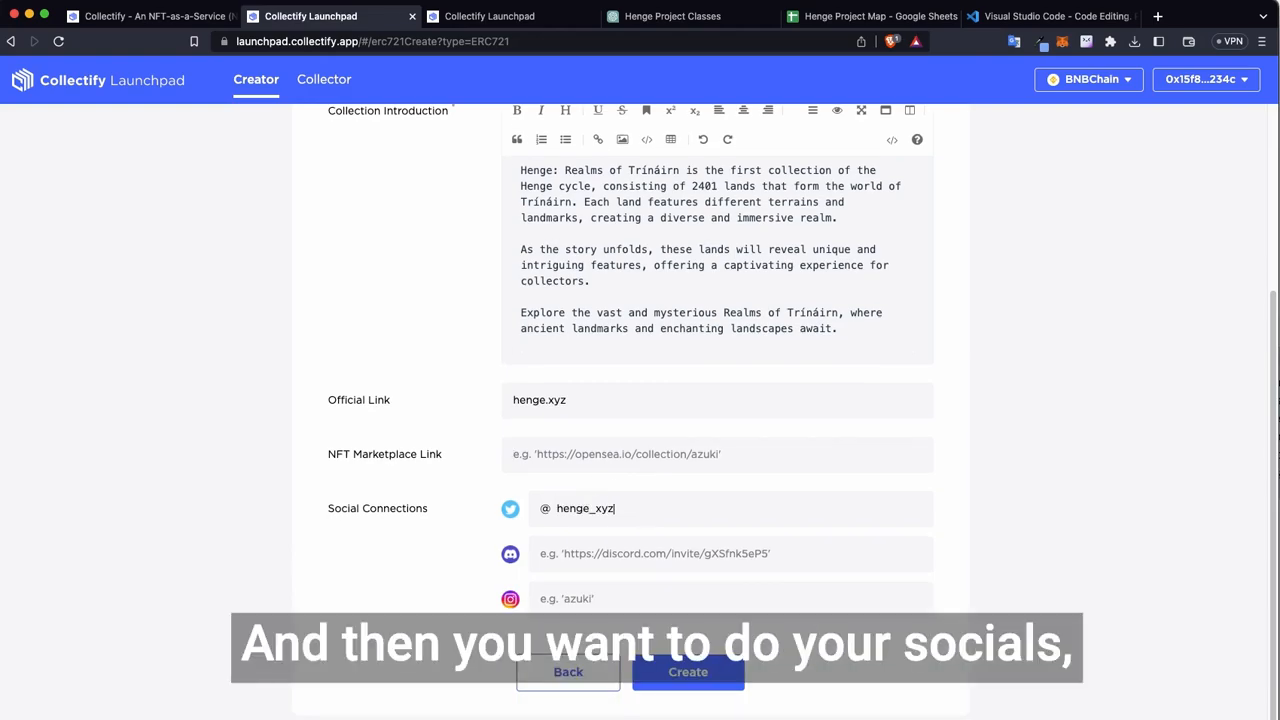
Create the collection contract and confirm its deployment on BNB Smart Chain in the MetaMask wallet
left_click(688, 673)
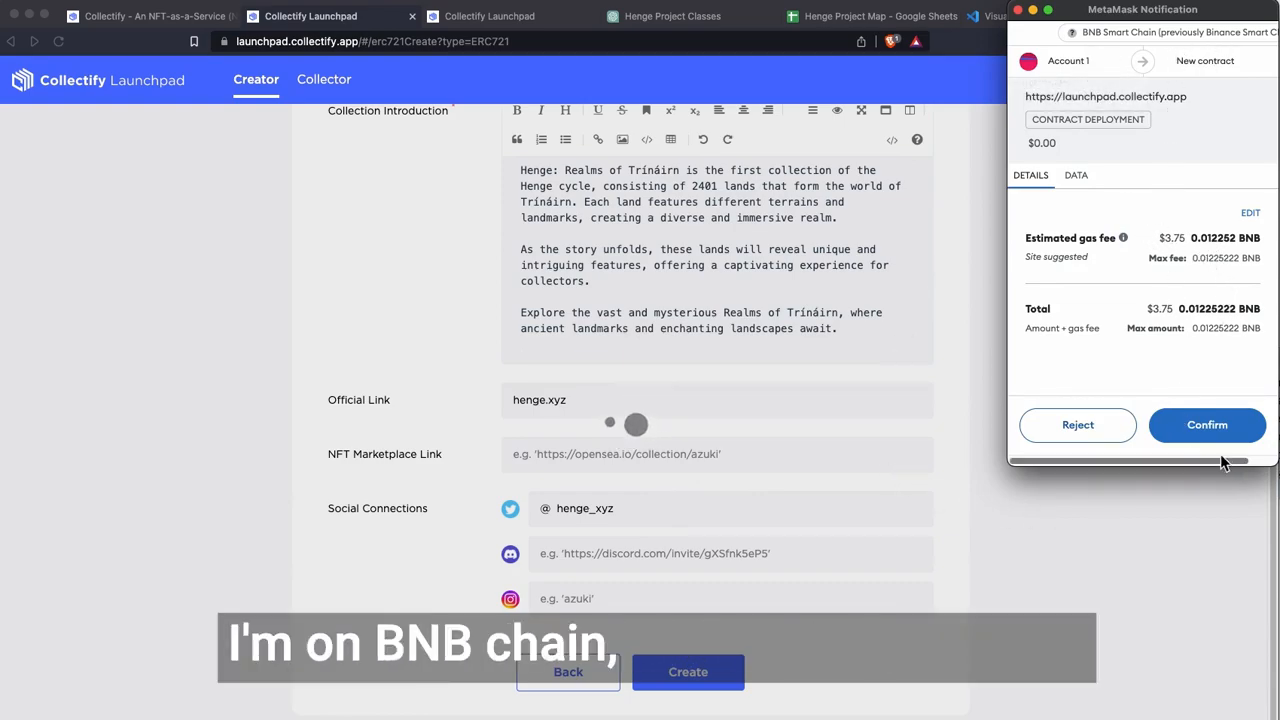
left_click(1212, 427)
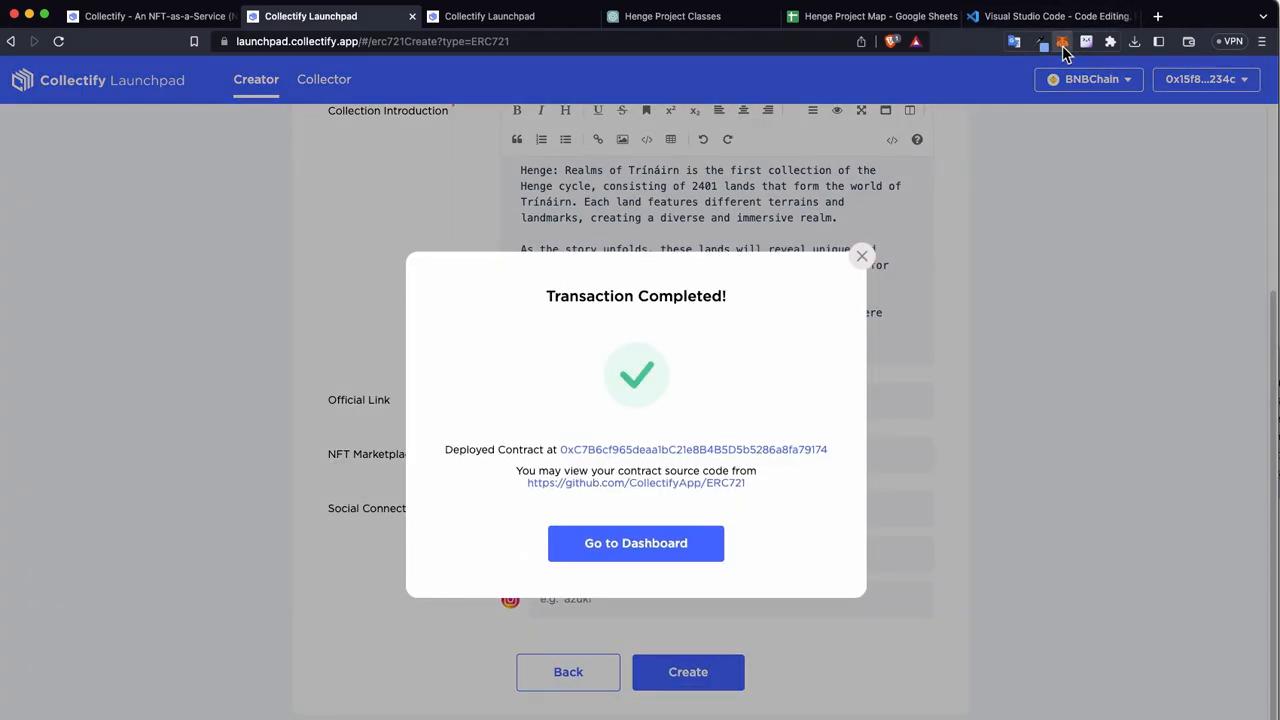
left_click(1062, 45)
left_click(1062, 45)
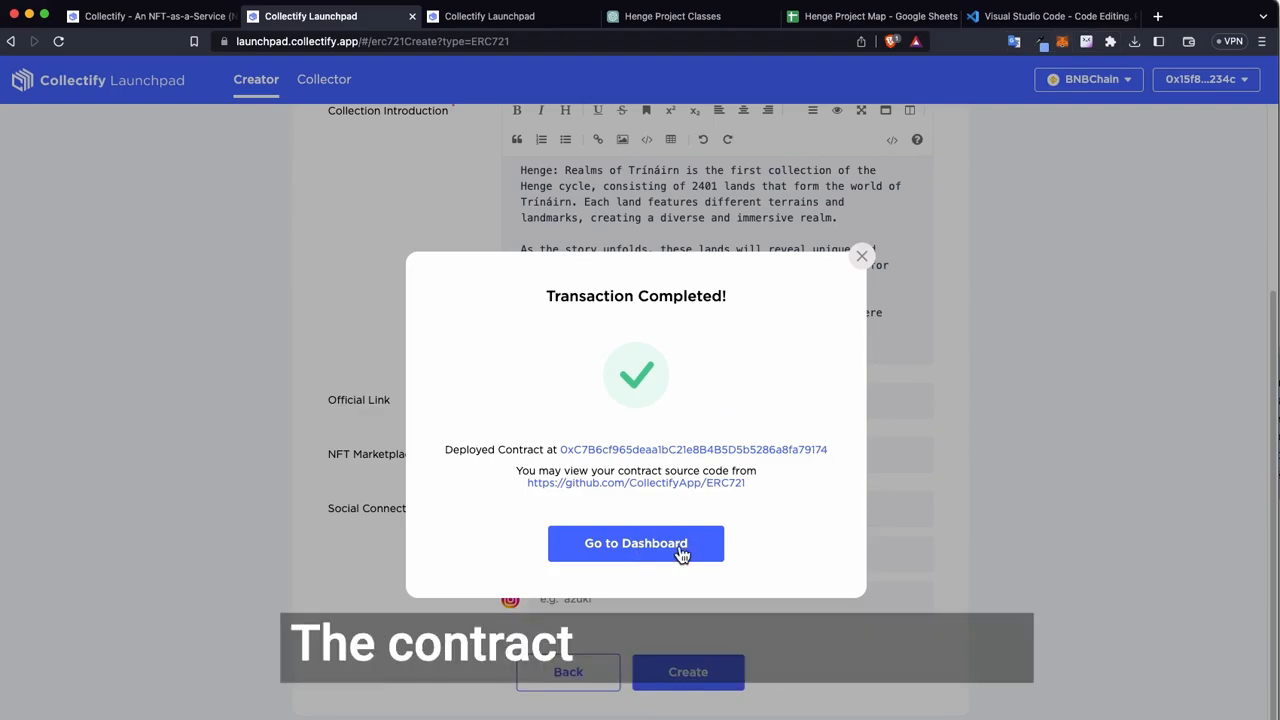
Open the deployed contract's address link and source code link, and go to the collection dashboard
left_click(677, 451)
left_click(610, 484)
left_click(630, 546)
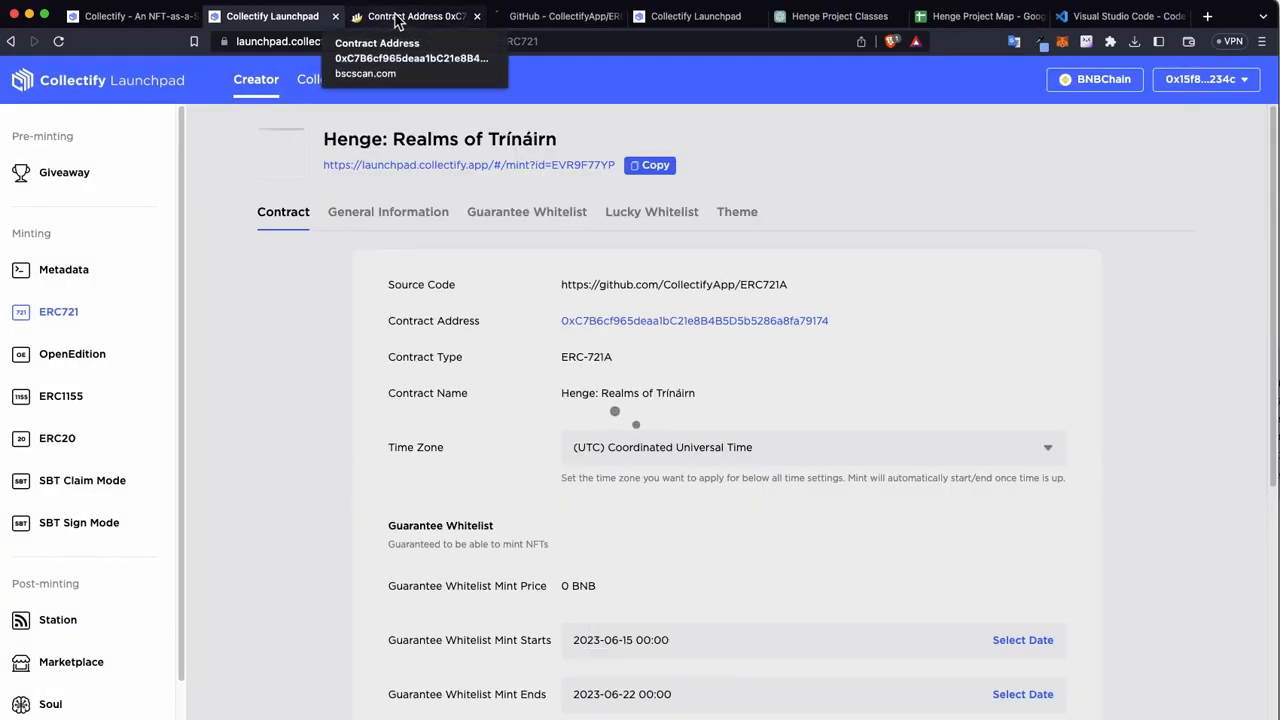
Examine the contract's BscScan page and the CollectifyApp/ERC721 repository on GitHub, and close both pages
left_click(397, 17)
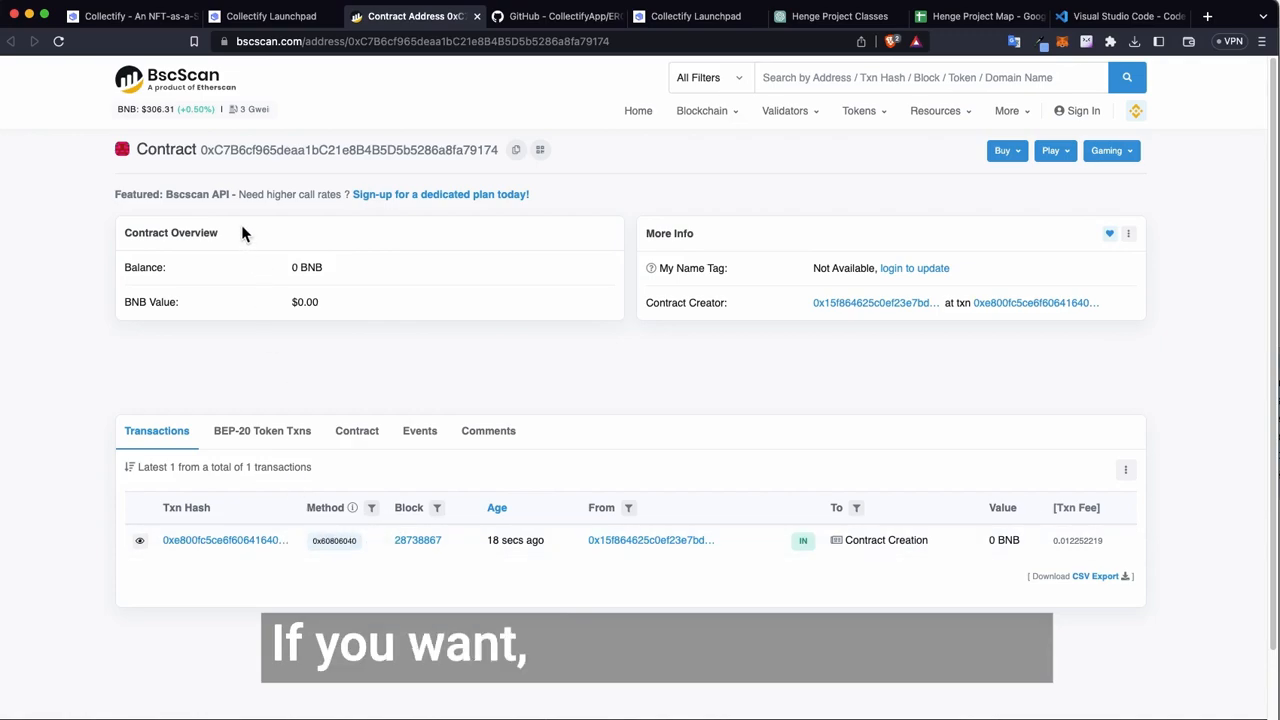
left_click_drag(209, 145, 514, 137)
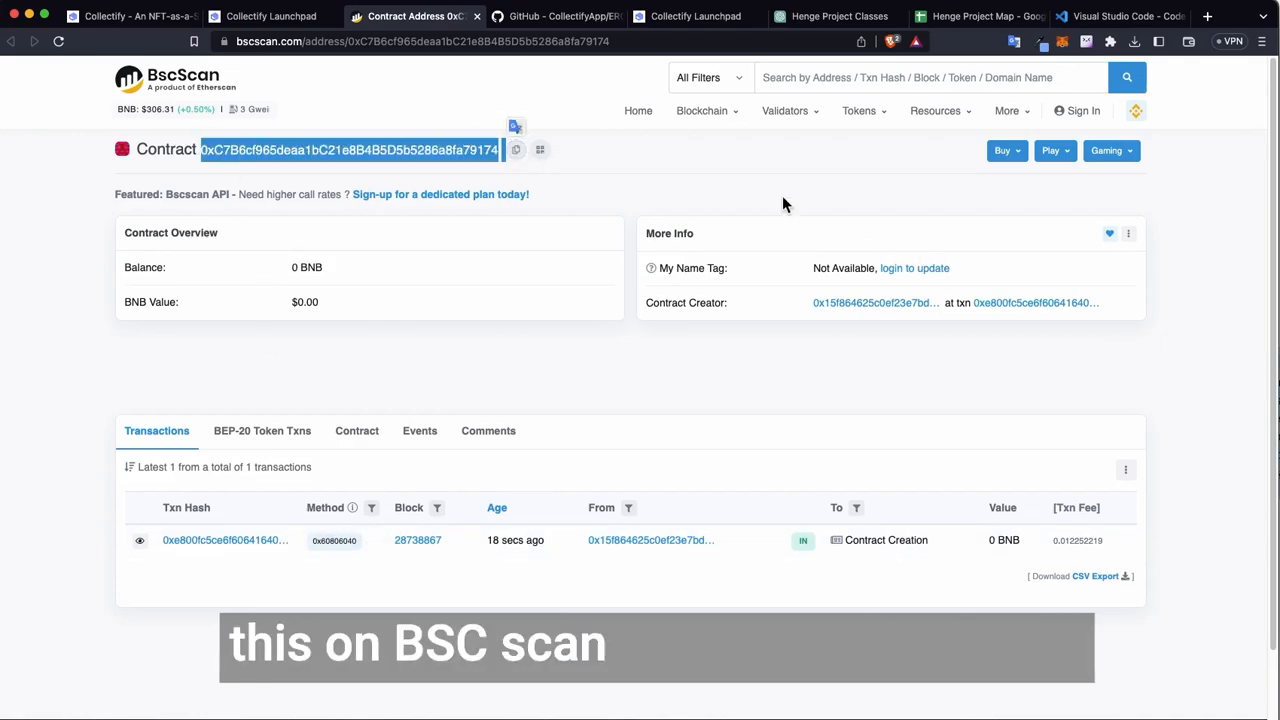
left_click(464, 345)
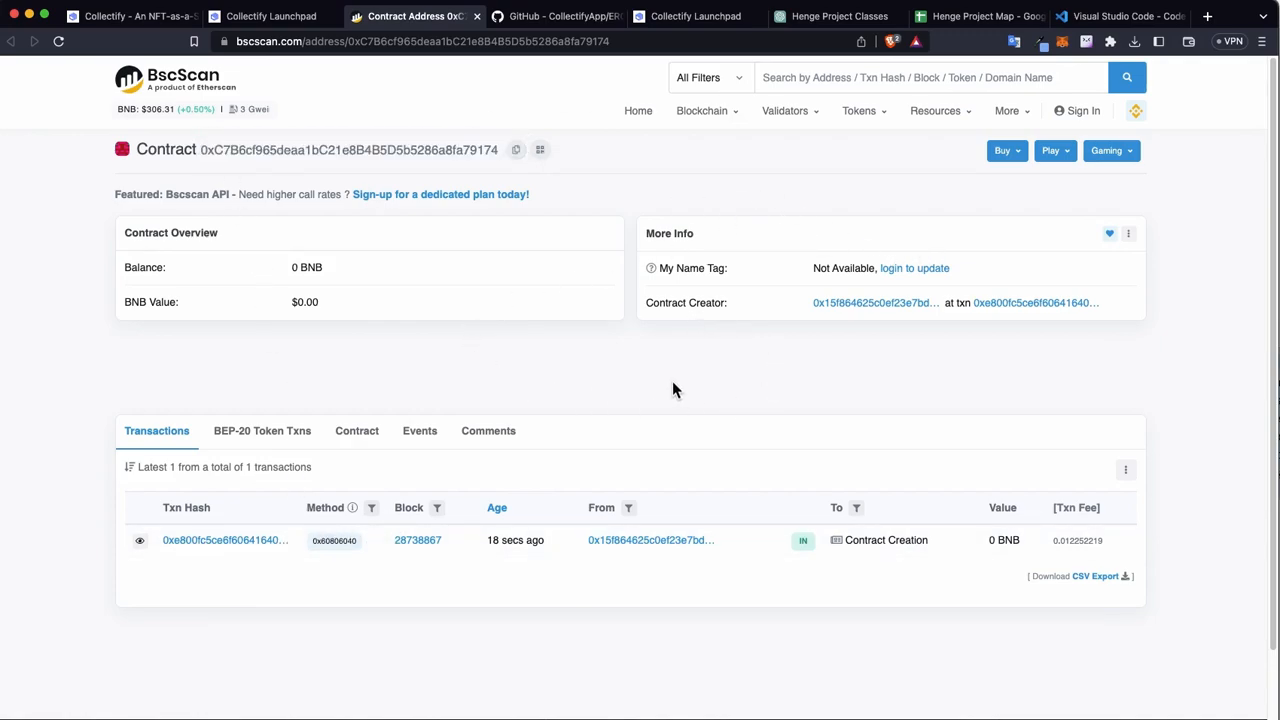
left_click(566, 17)
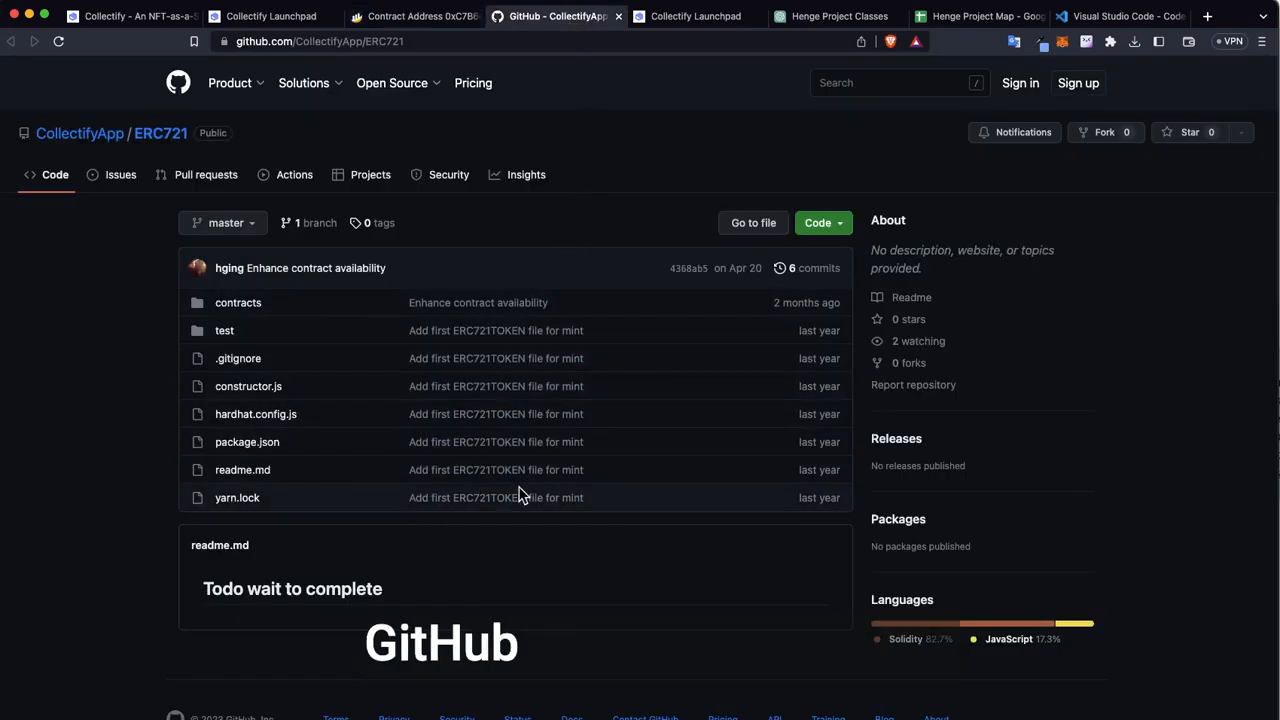
left_click(618, 16)
left_click(477, 17)
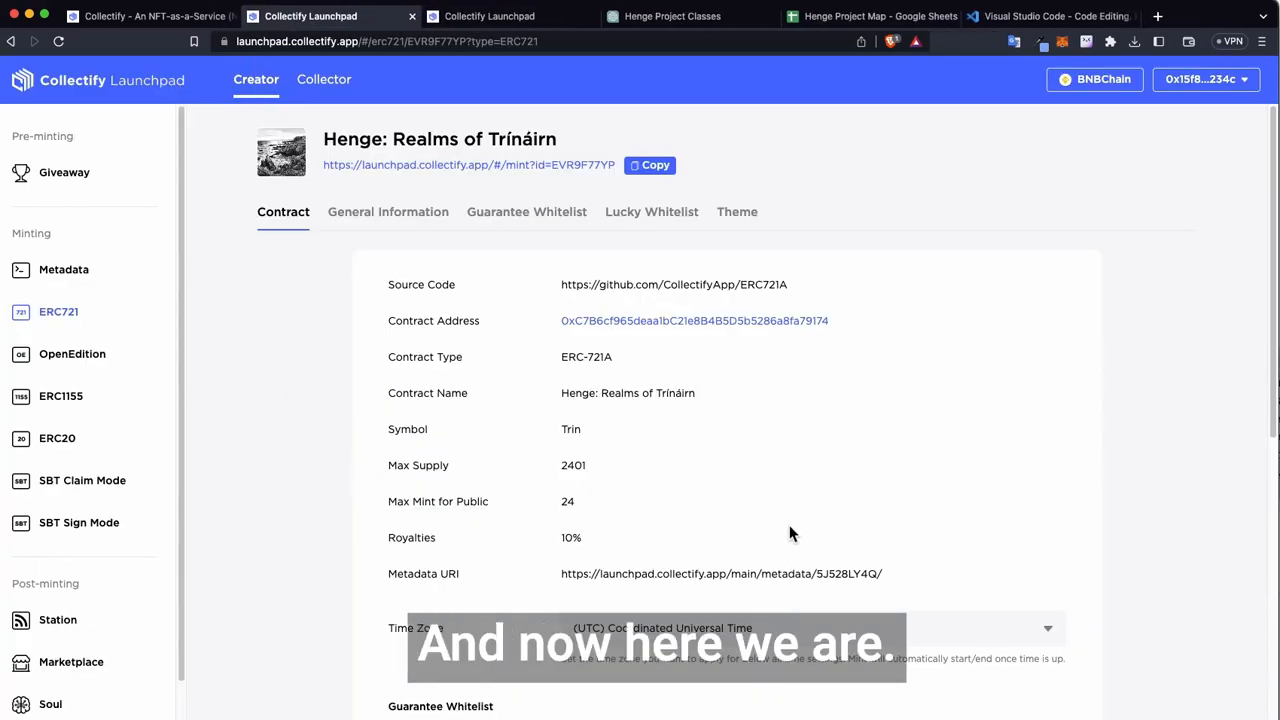
Review the deployed contract's details, mint prices and mint schedules to see which settings can still be edited
scroll(912, 405, "down", 1)
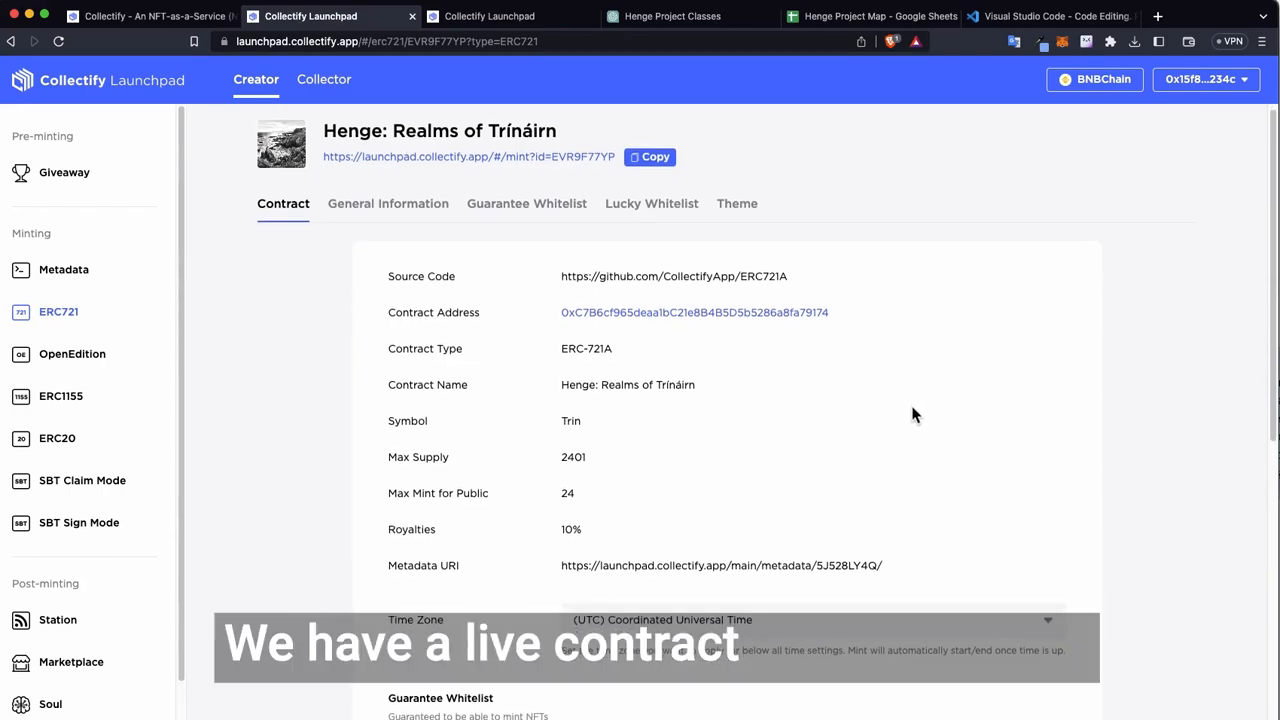
scroll(912, 415, "down", 3)
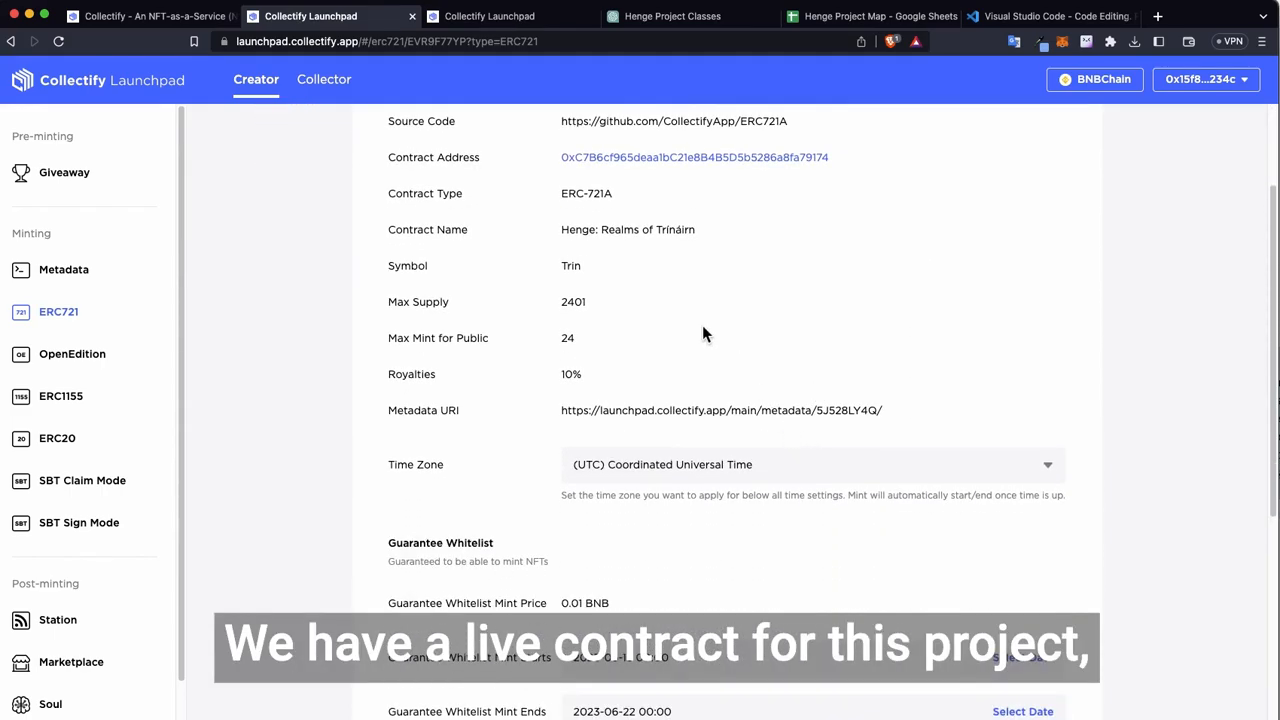
scroll(620, 315, "down", 3)
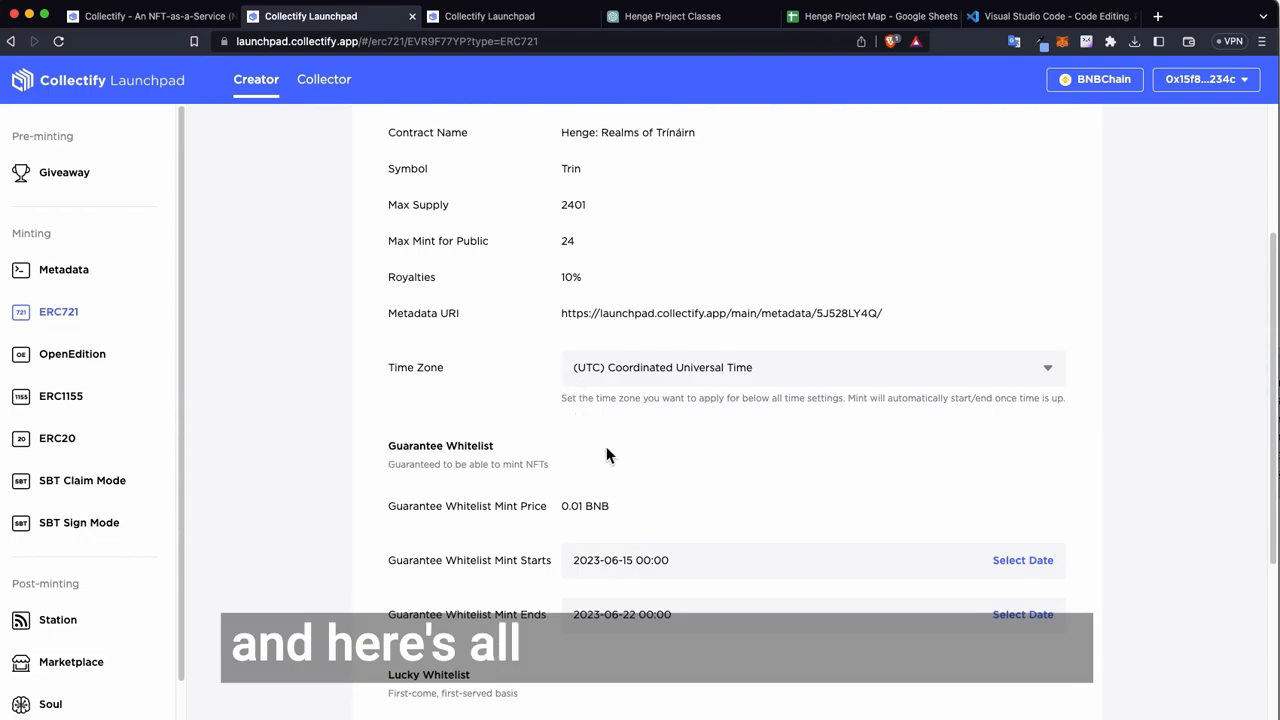
scroll(630, 480, "up", 2)
scroll(668, 528, "up", 5)
scroll(690, 480, "down", 4)
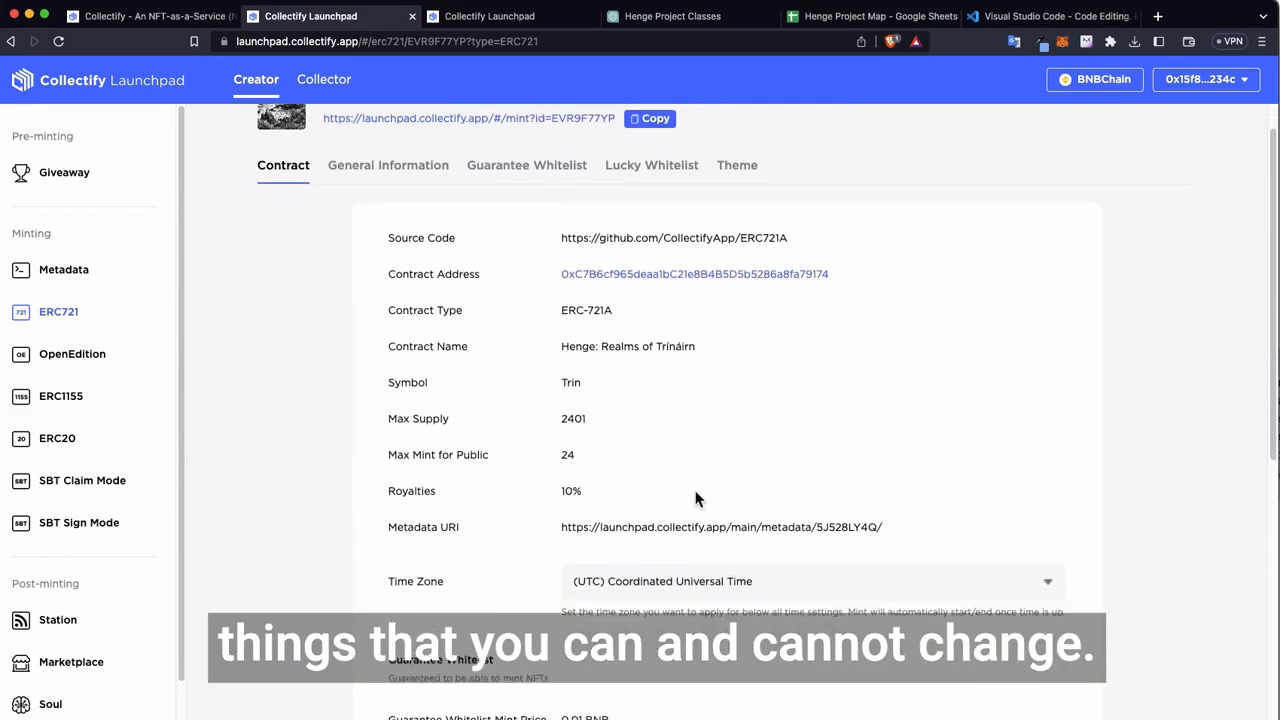
scroll(712, 530, "down", 4)
scroll(720, 528, "down", 5)
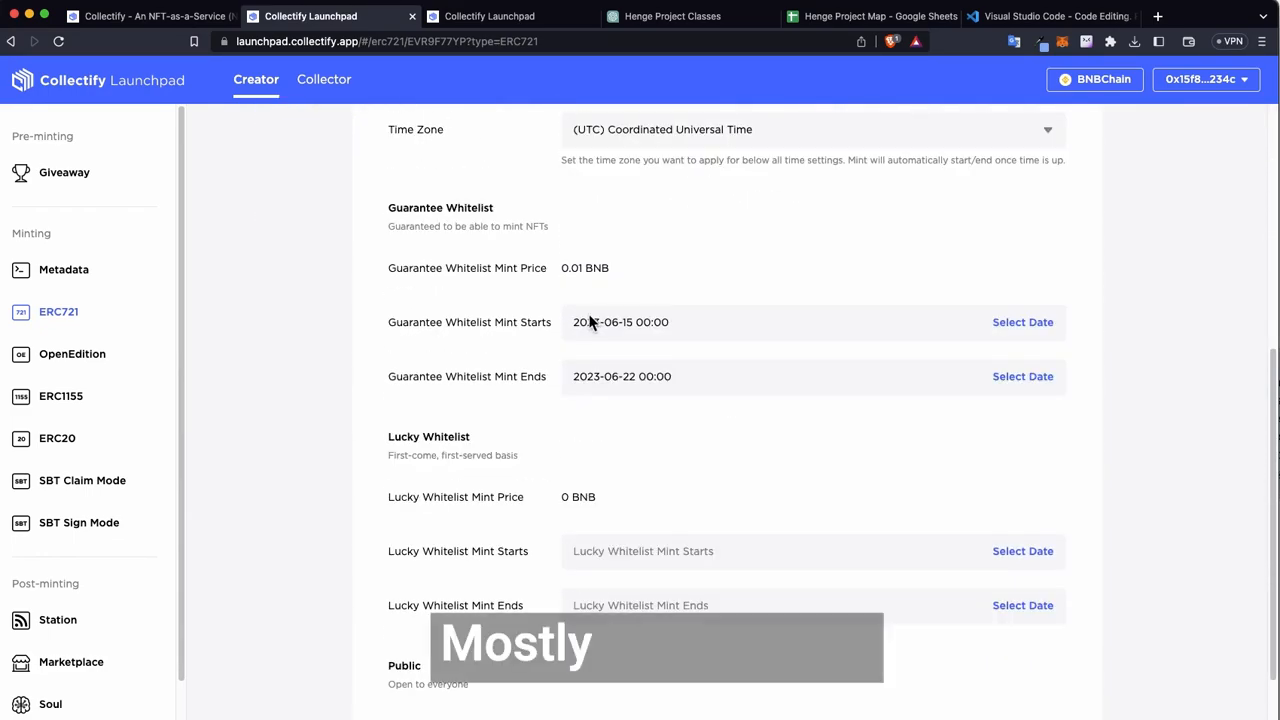
scroll(632, 551, "down", 5)
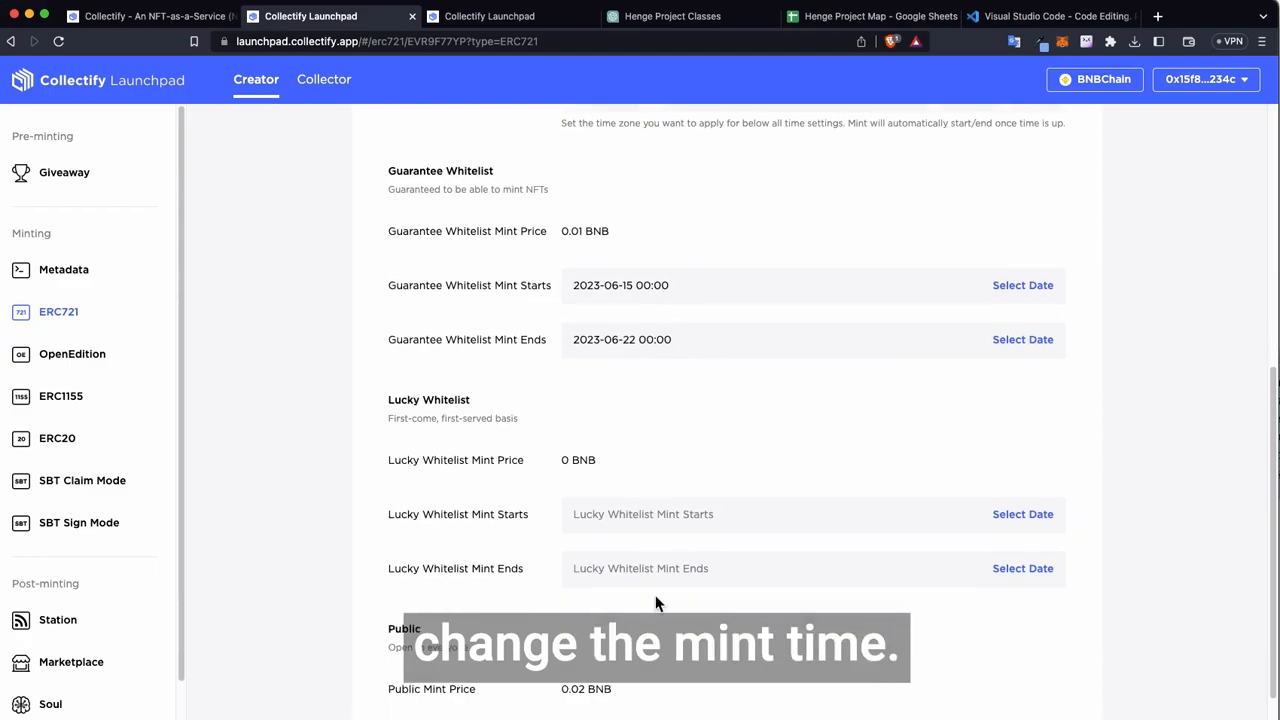
left_click_drag(554, 497, 653, 506)
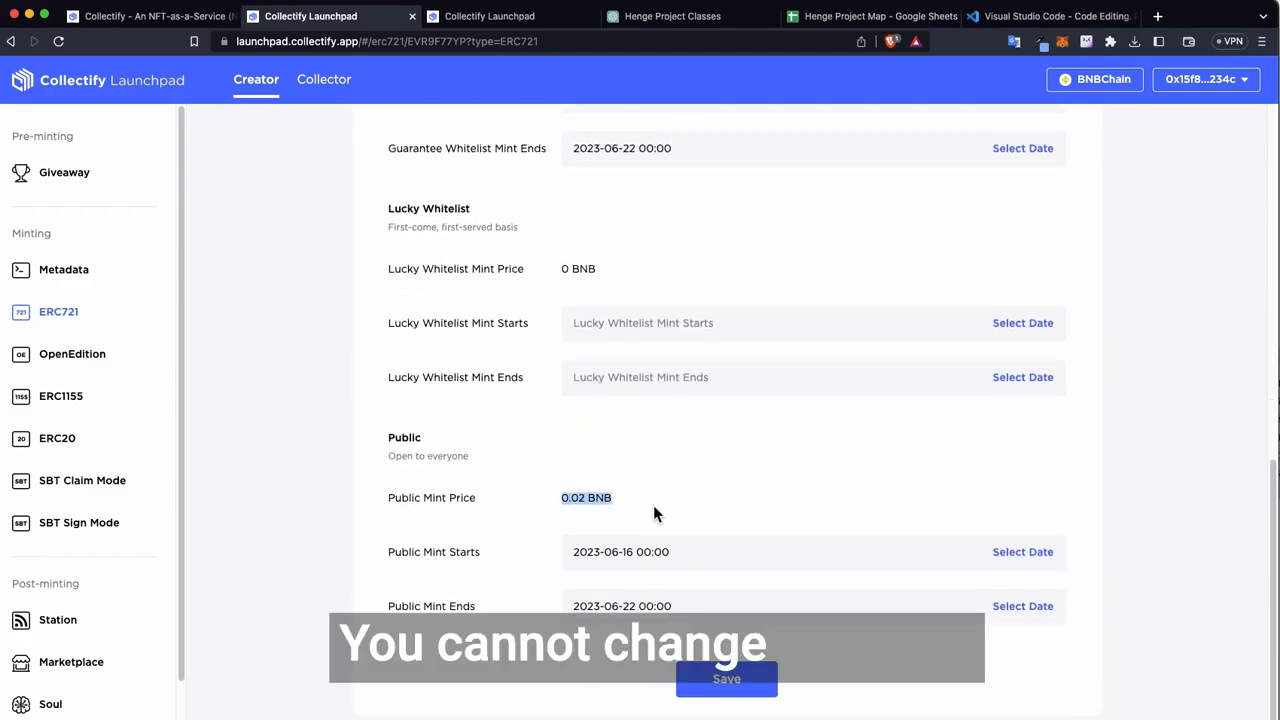
left_click(568, 268)
scroll(568, 268, "up", 10)
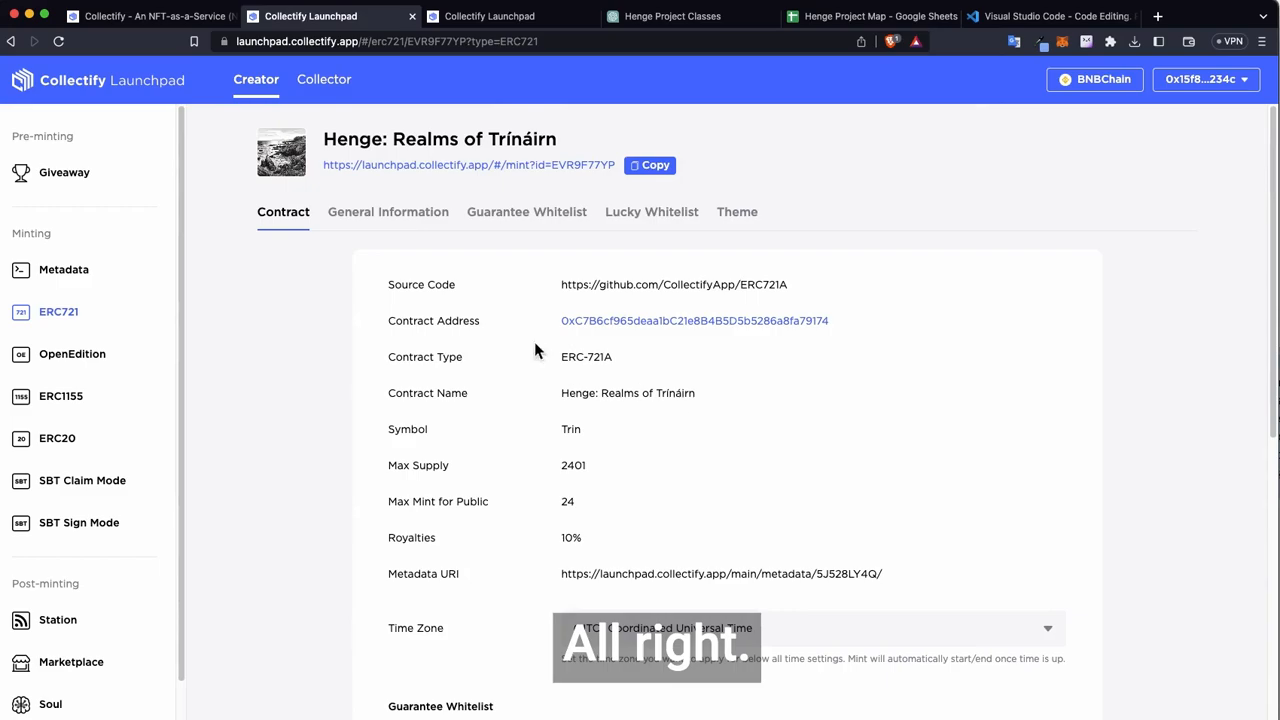
Review the collection's general information, including its logo, introduction and links
left_click(390, 219)
scroll(651, 491, "down", 3)
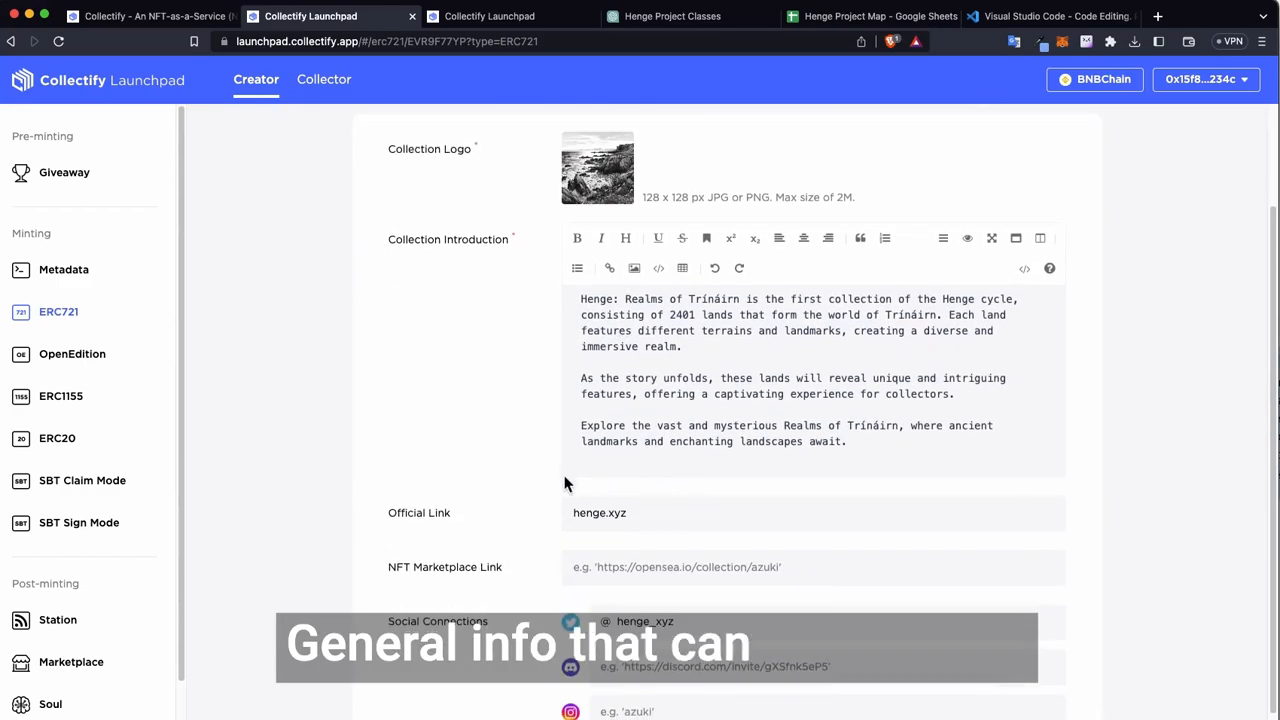
scroll(549, 236, "up", 3)
Examine the guarantee whitelist's options for adding addresses manually or by Excel import, and view the lucky whitelist
left_click(555, 215)
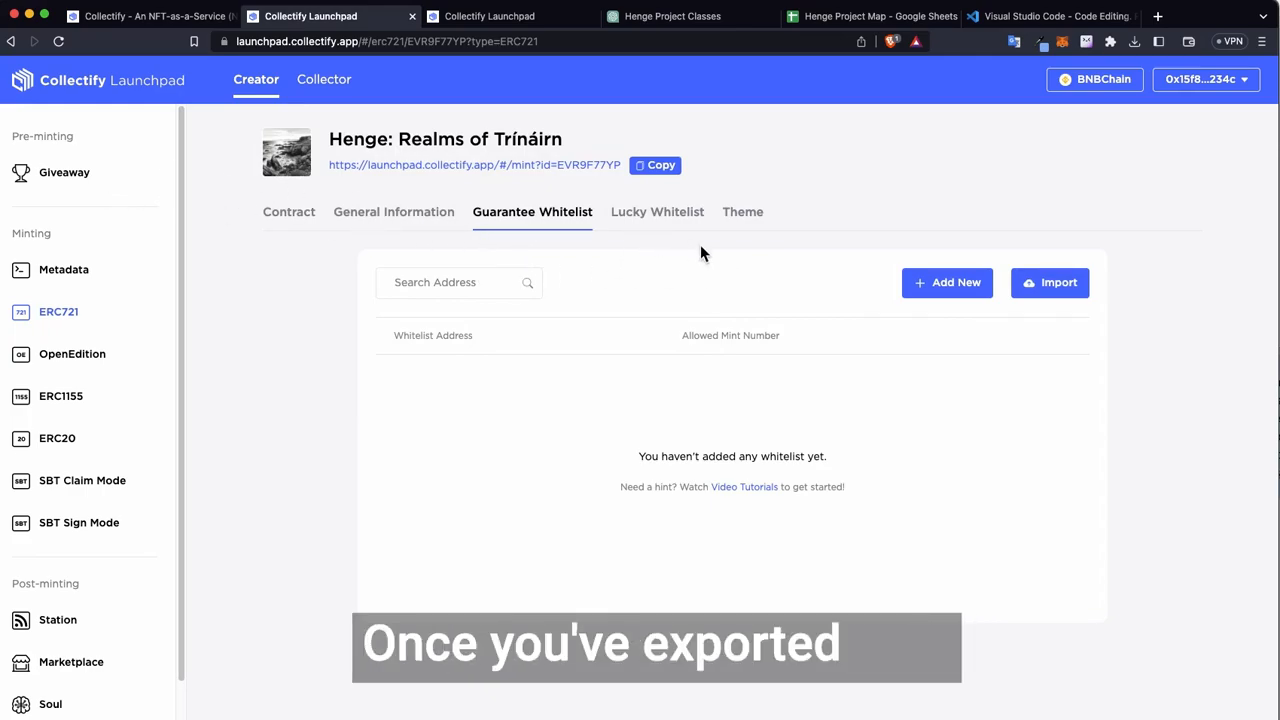
left_click(955, 290)
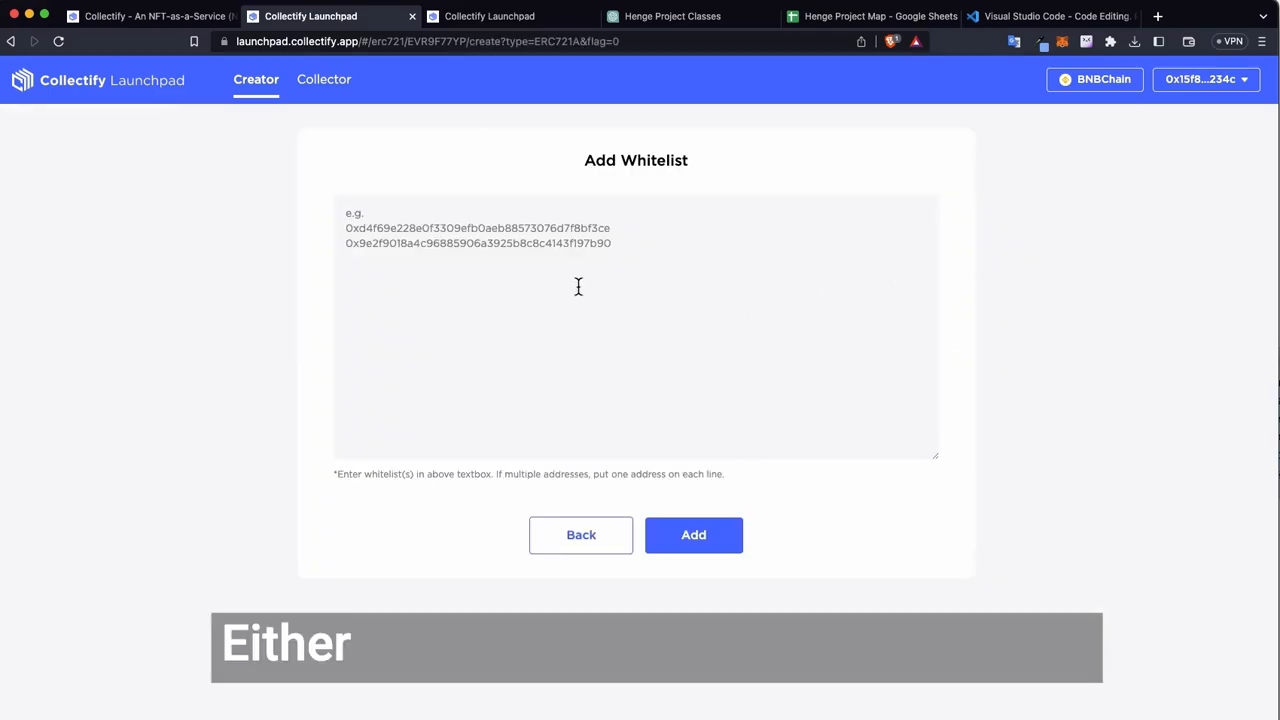
left_click(612, 535)
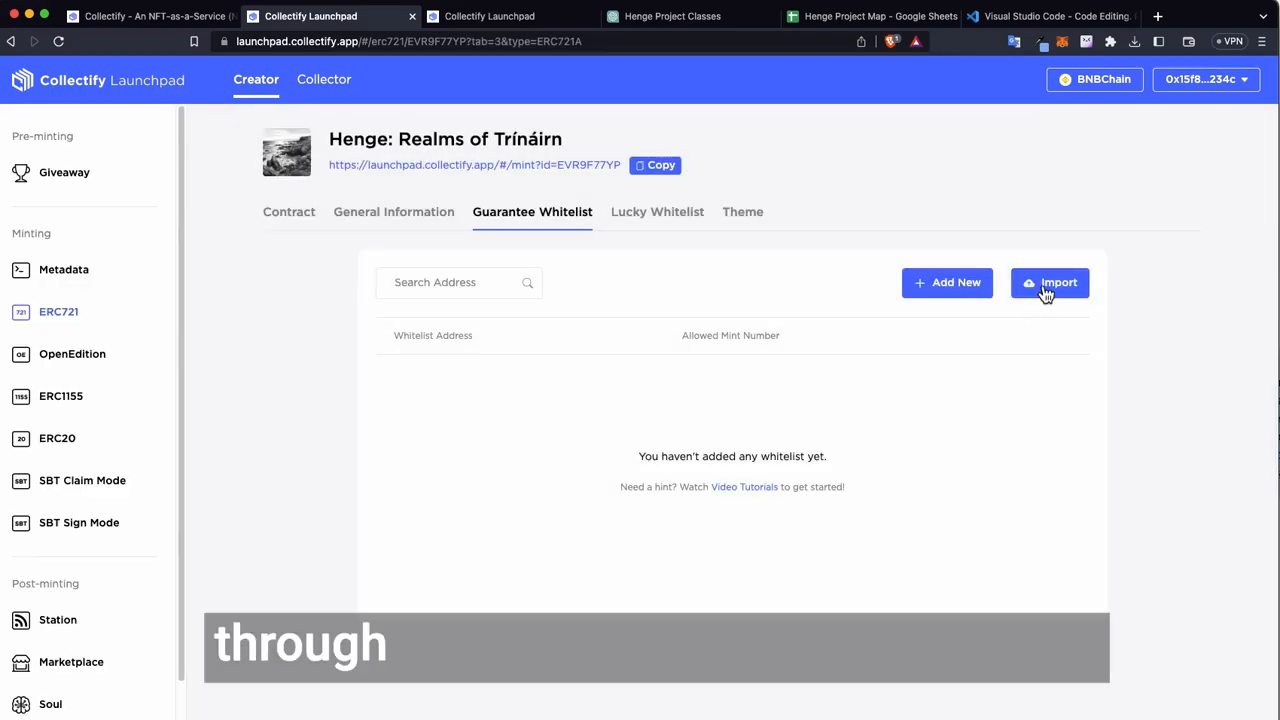
left_click(1045, 288)
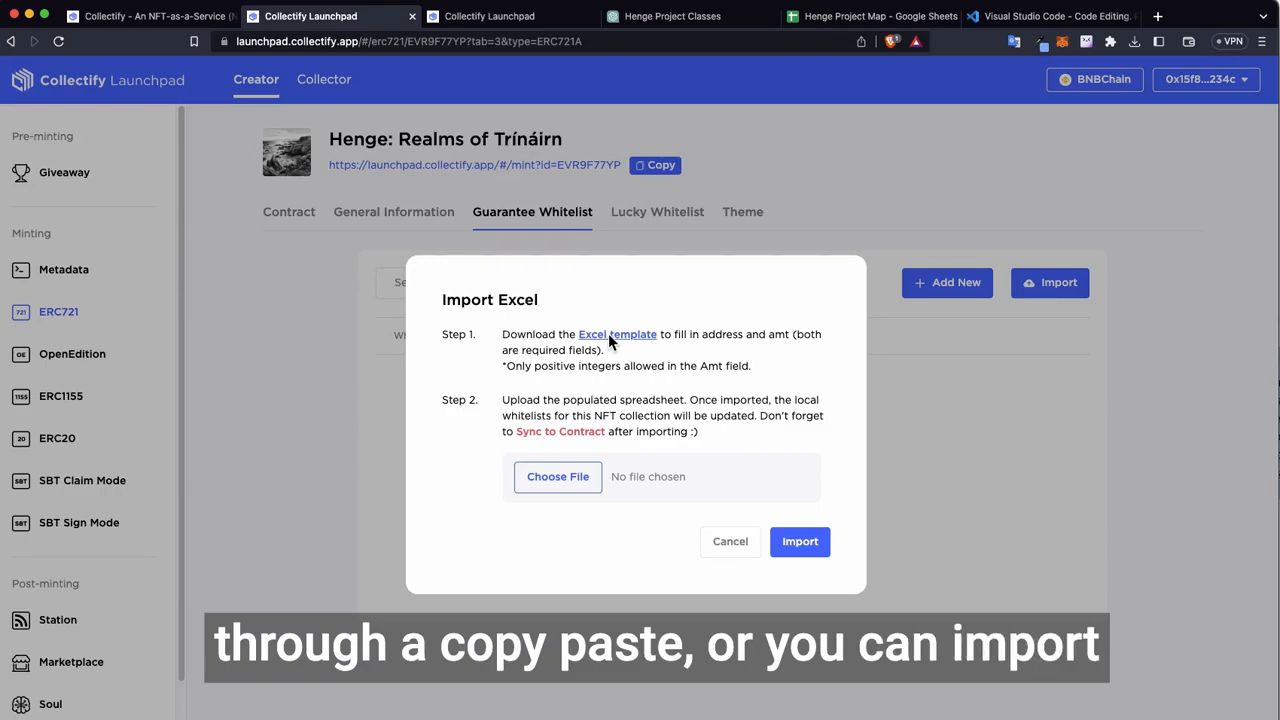
left_click(728, 542)
left_click(666, 214)
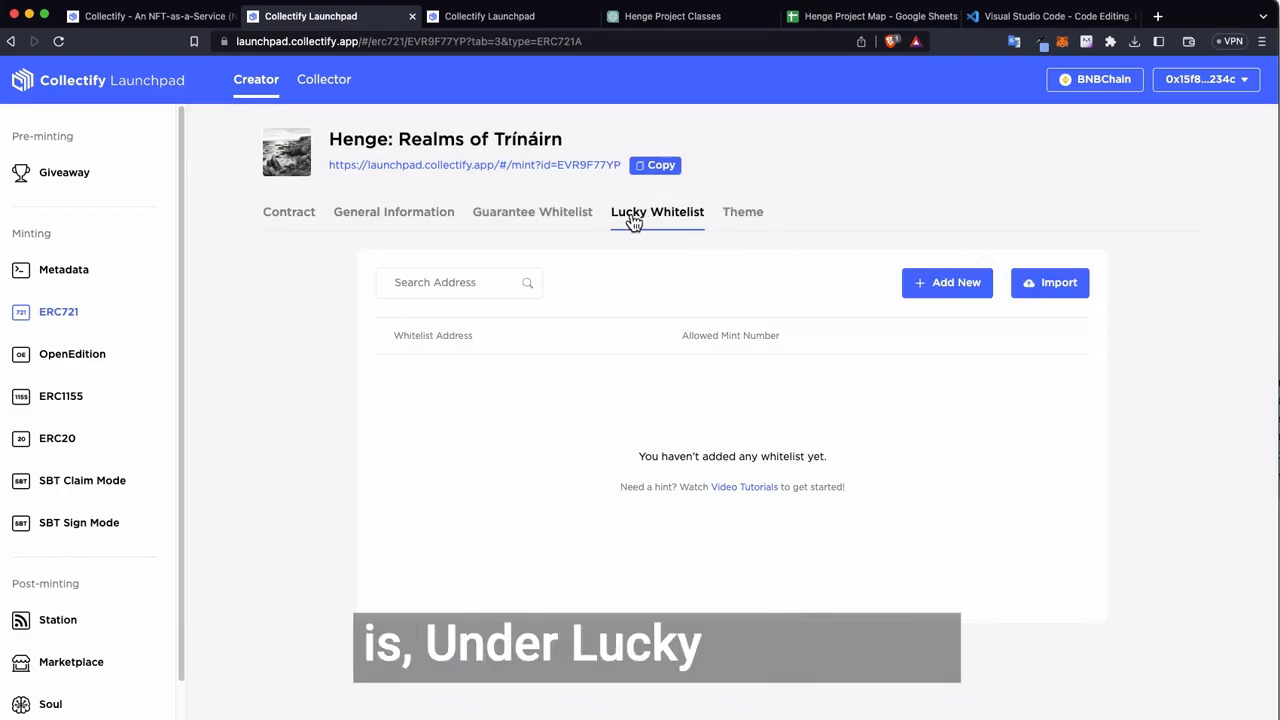
Set the mint page theme to the dark grey color with the NotoSans font and save it
left_click(757, 216)
left_click(680, 283)
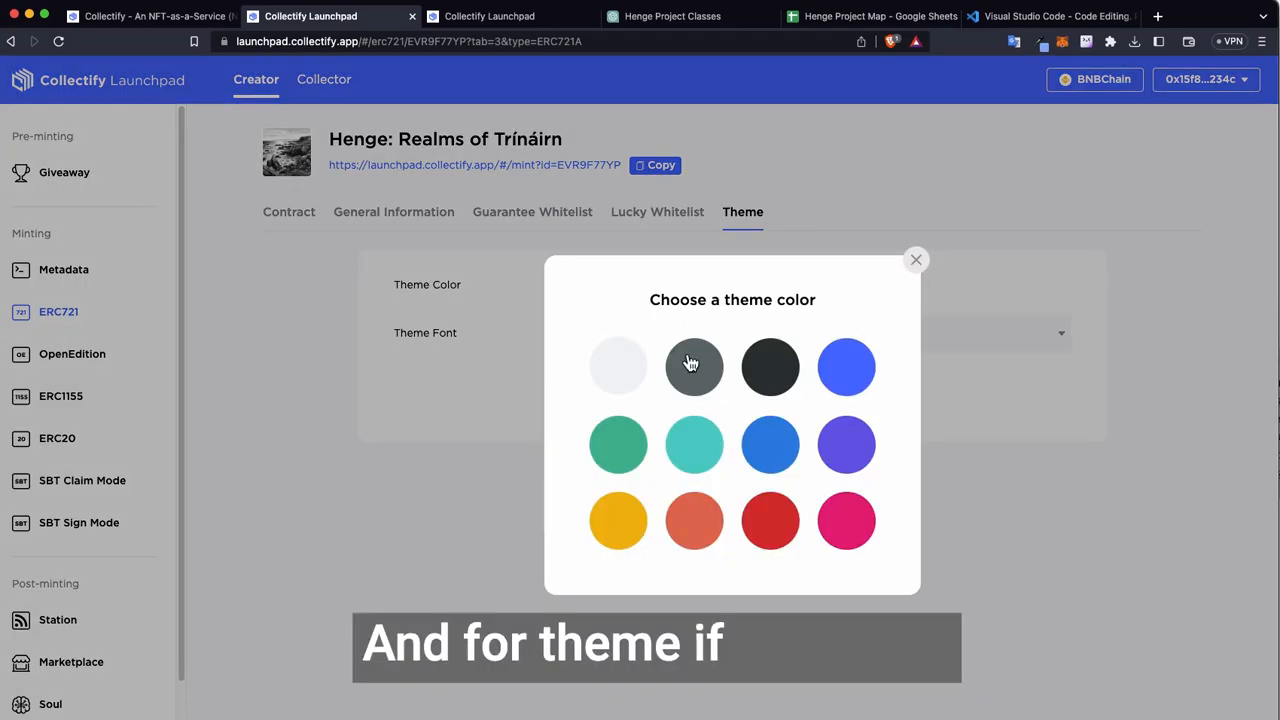
left_click(690, 368)
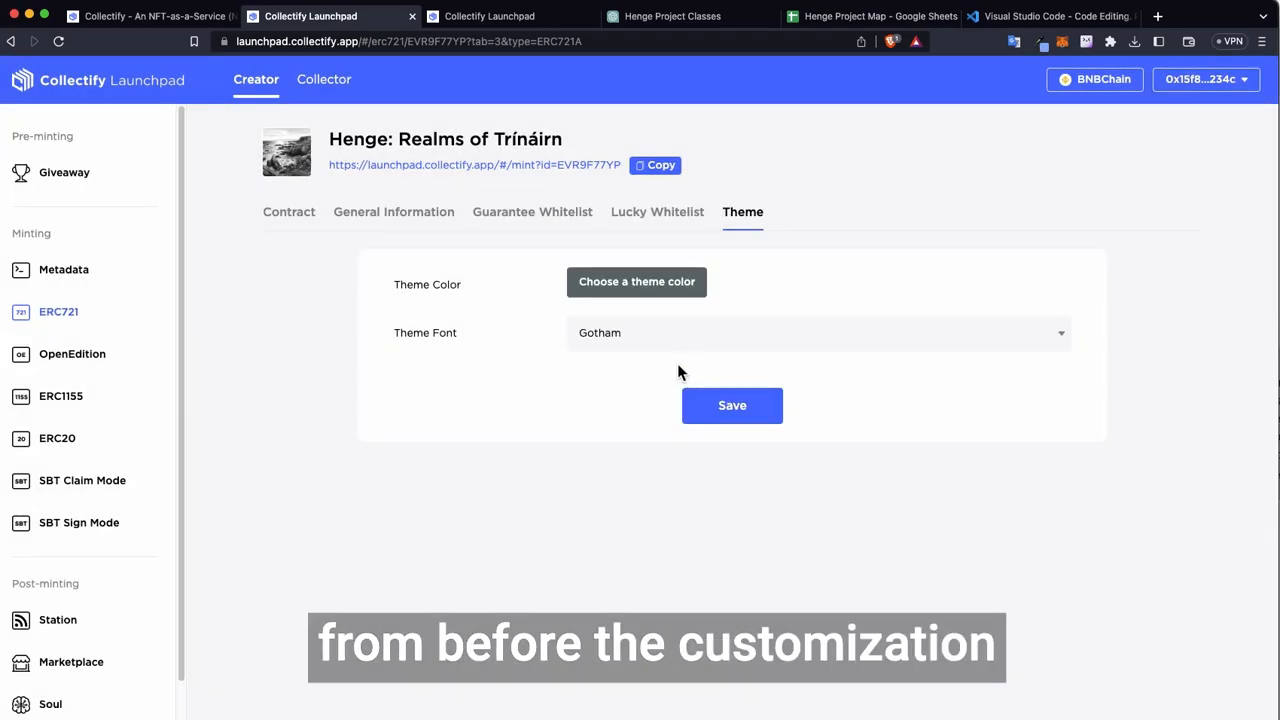
left_click(660, 339)
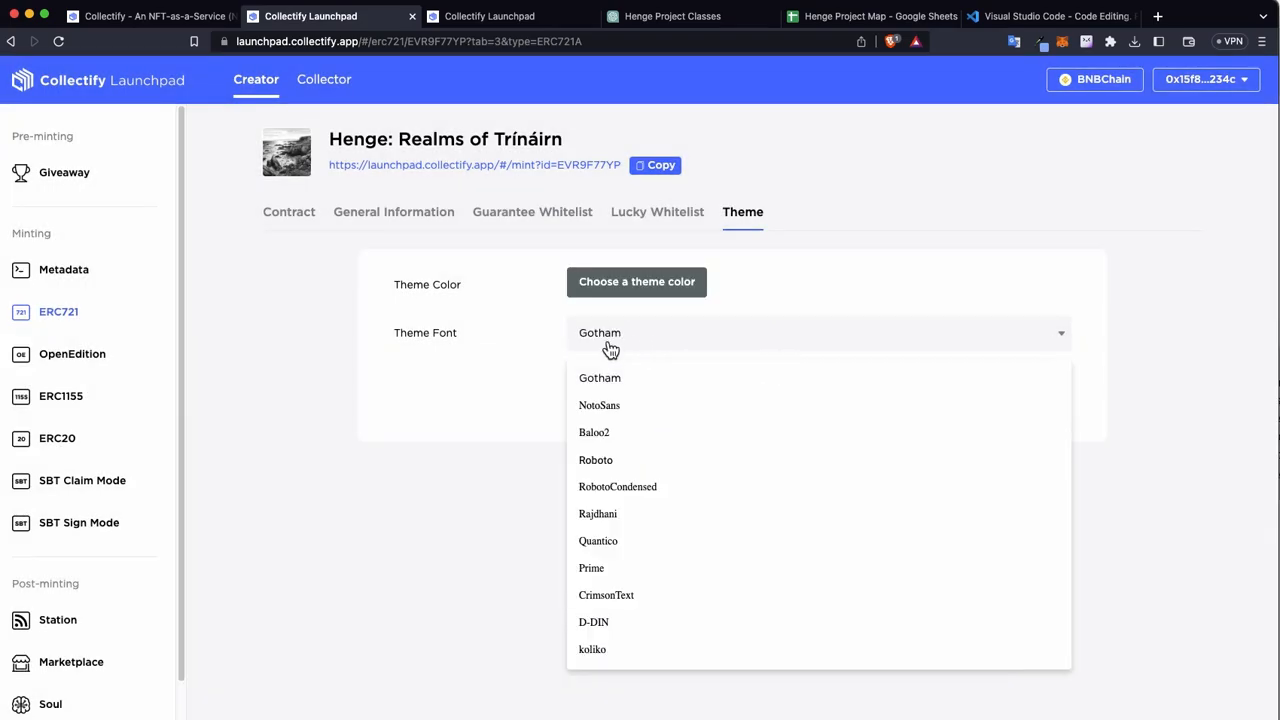
left_click(612, 404)
left_click(700, 405)
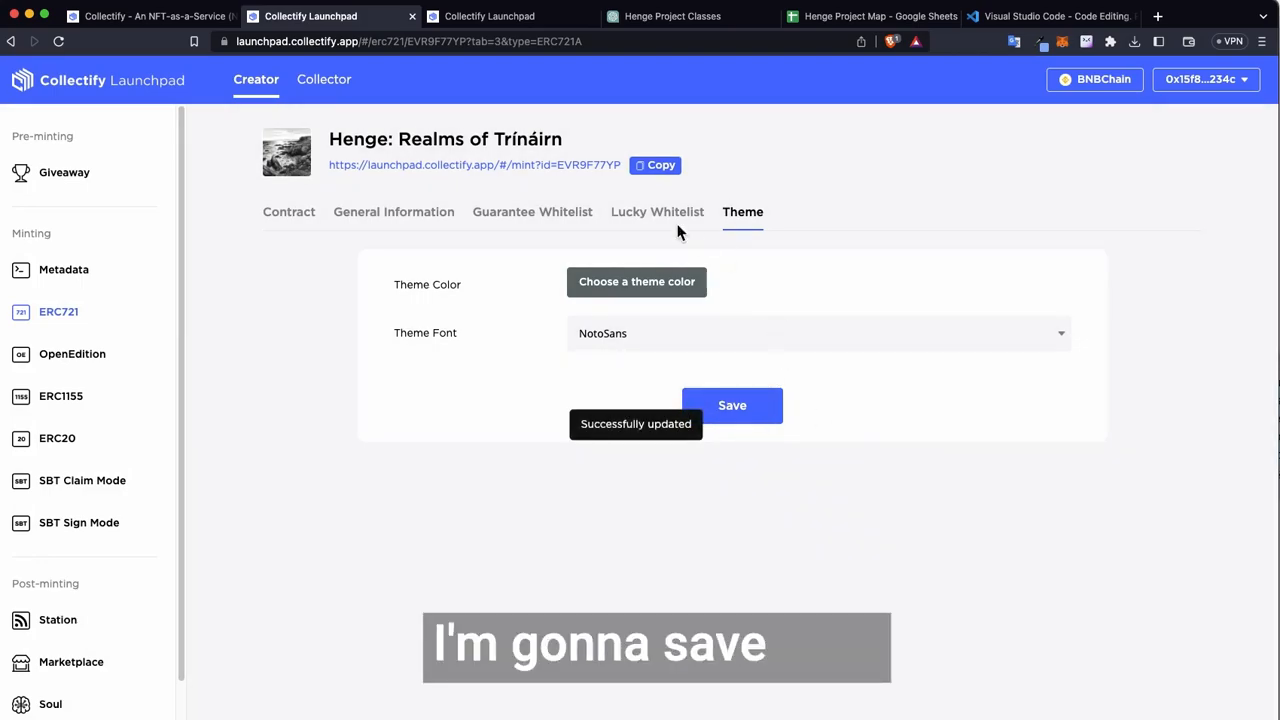
Open the collection's public mint page and raise the Guarantee Whitelist mint quantity to 24
left_click(431, 165)
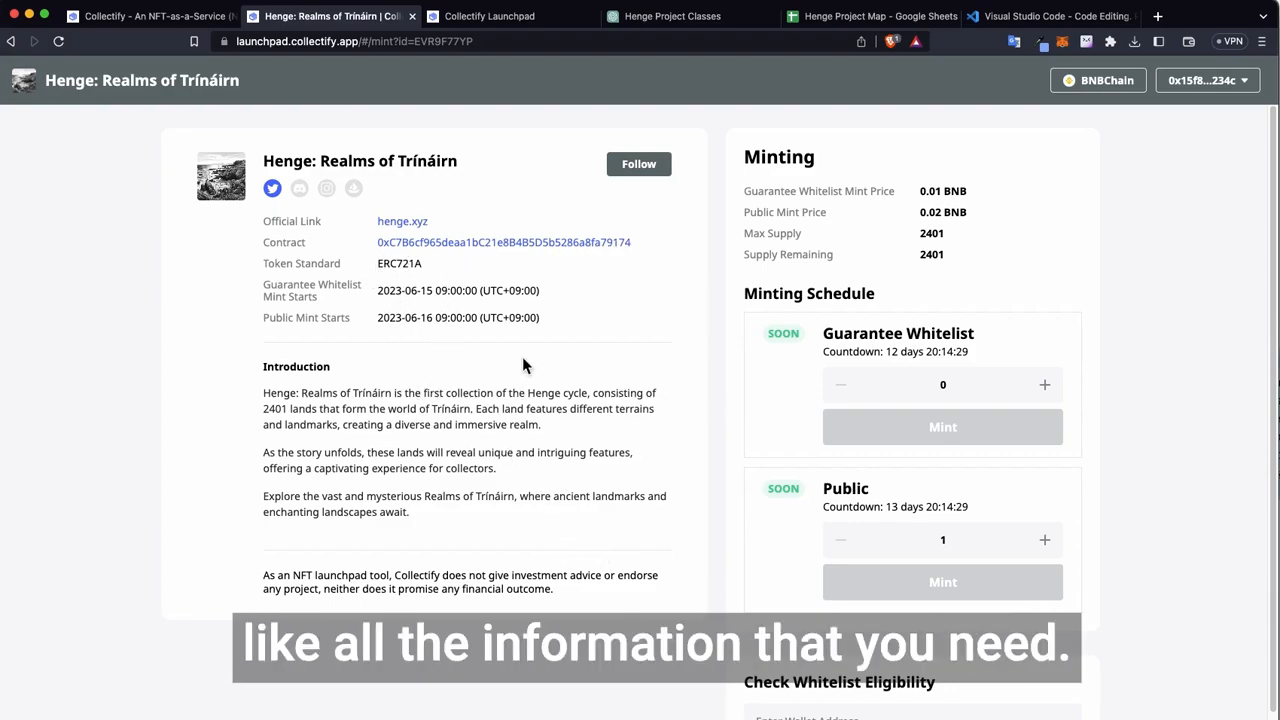
scroll(1140, 287, "down", 2)
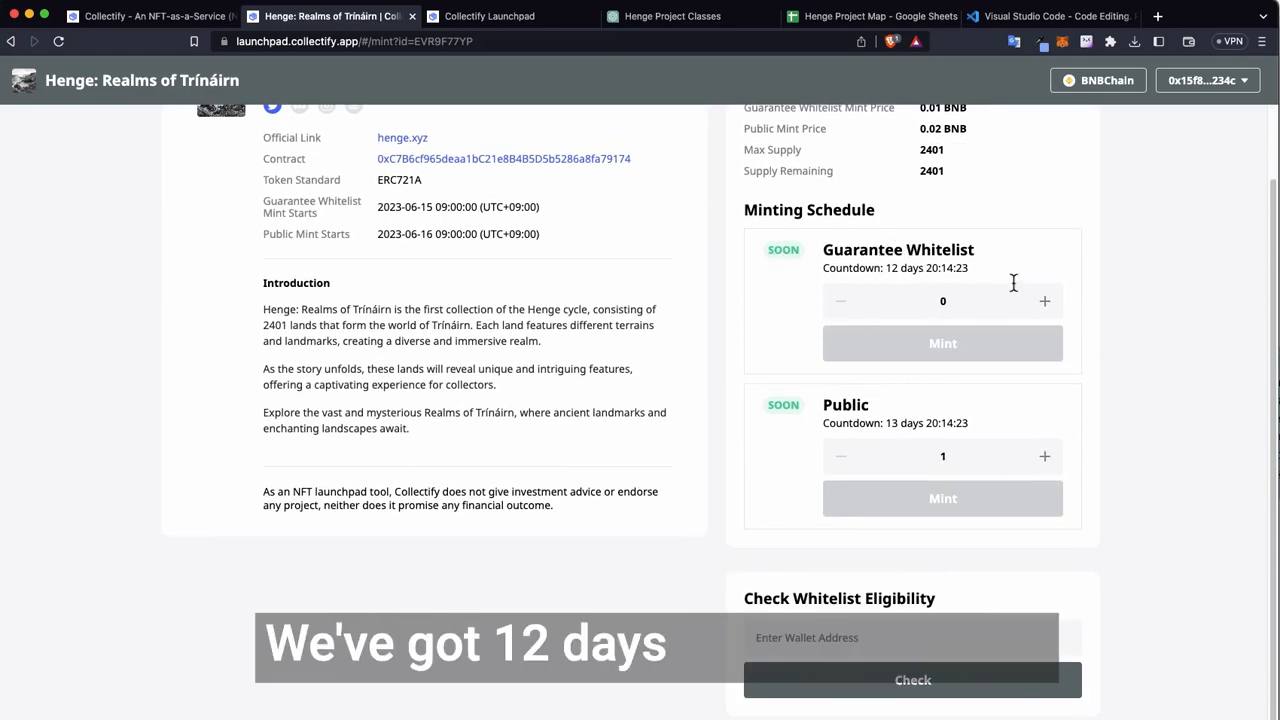
left_click(1045, 301)
left_click(1045, 301)
left_click(1045, 301)
left_click(1045, 301)
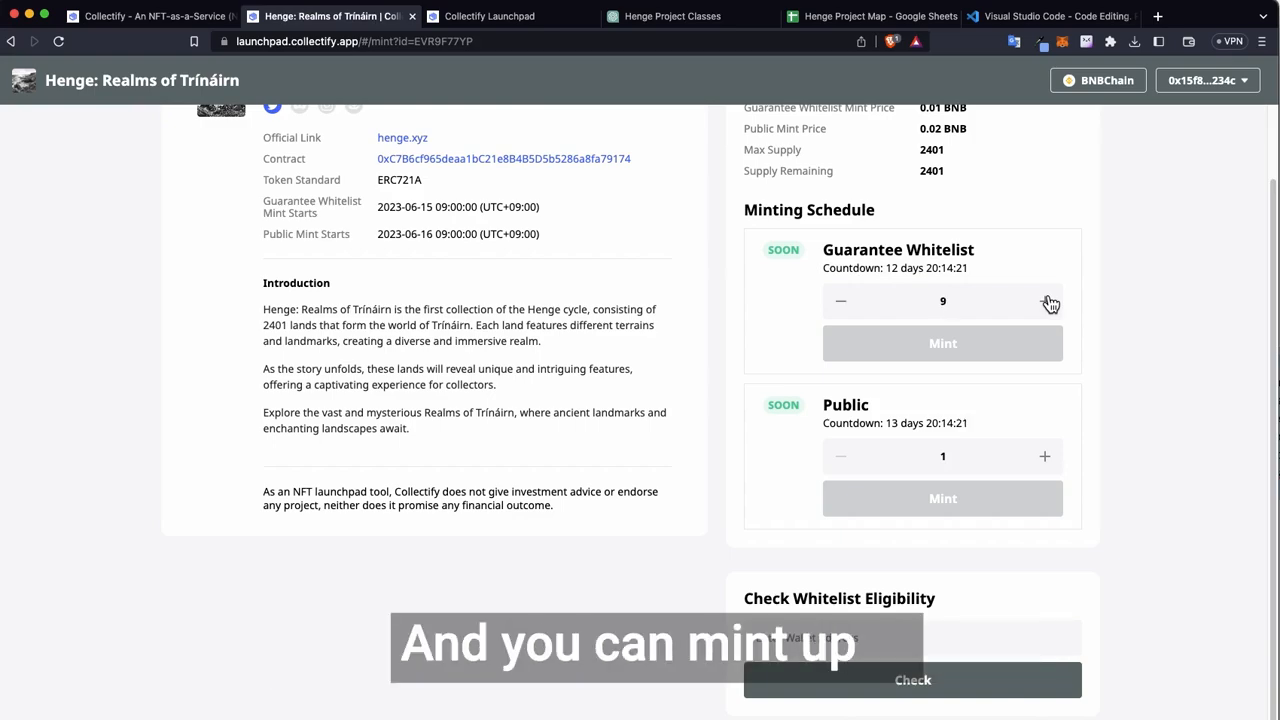
left_click(1048, 302)
left_click(1048, 302)
left_click(1048, 302)
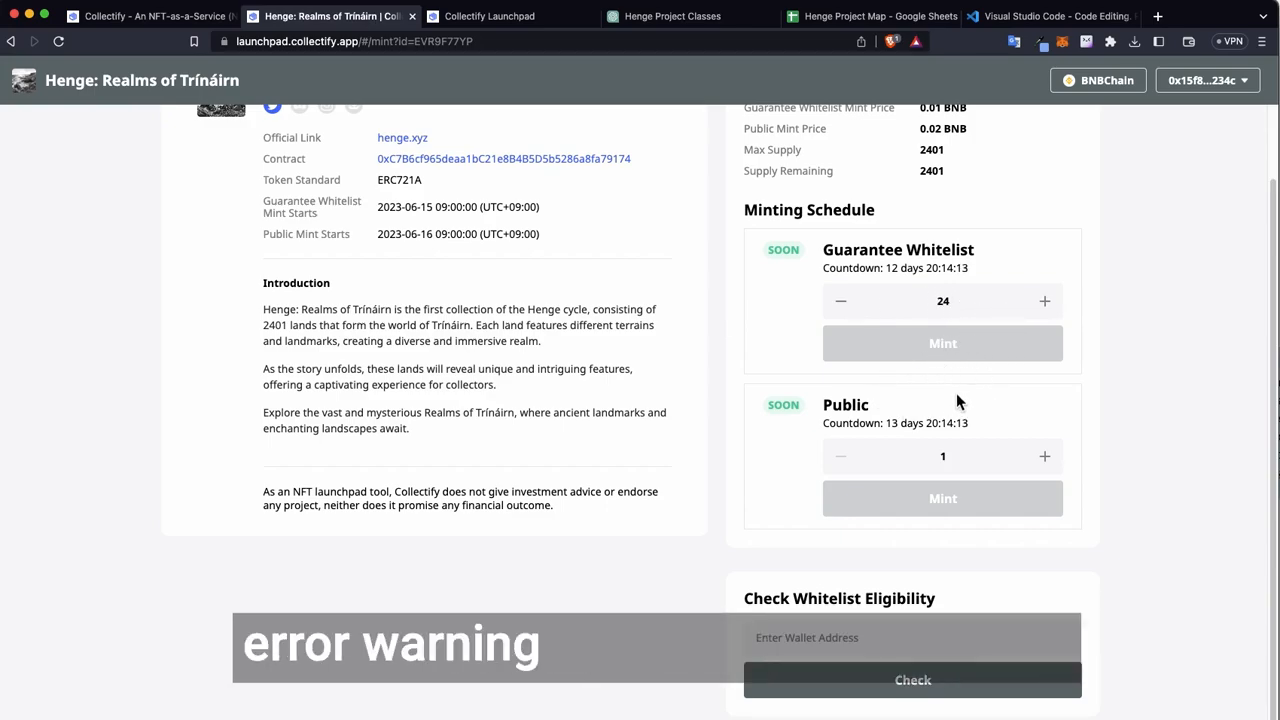
scroll(957, 470, "up", 1)
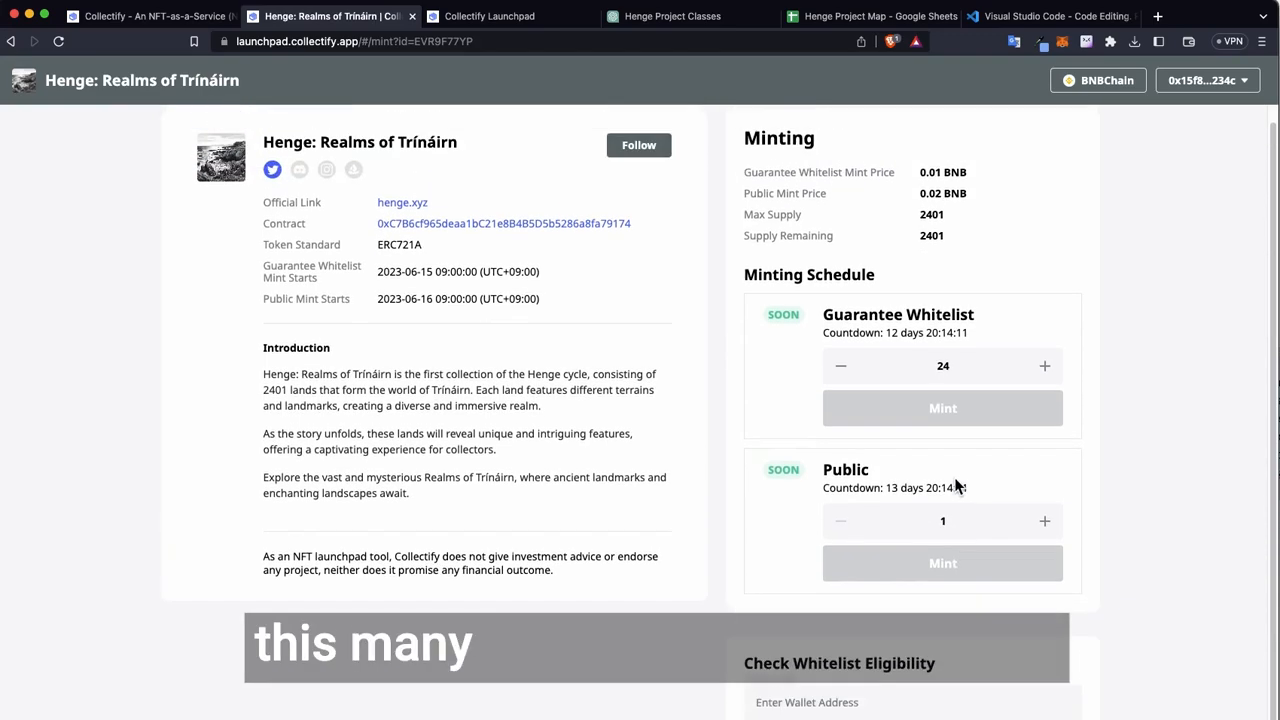
scroll(866, 697, "down", 1)
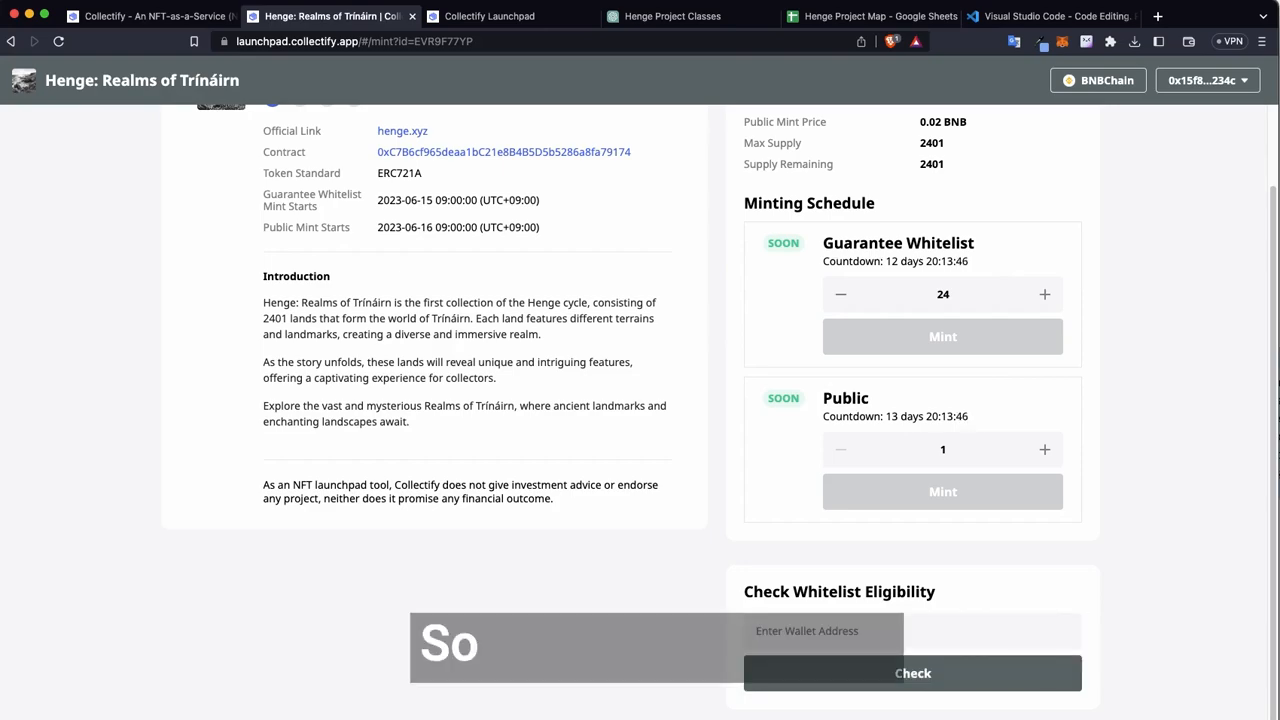
scroll(565, 292, "up", 2)
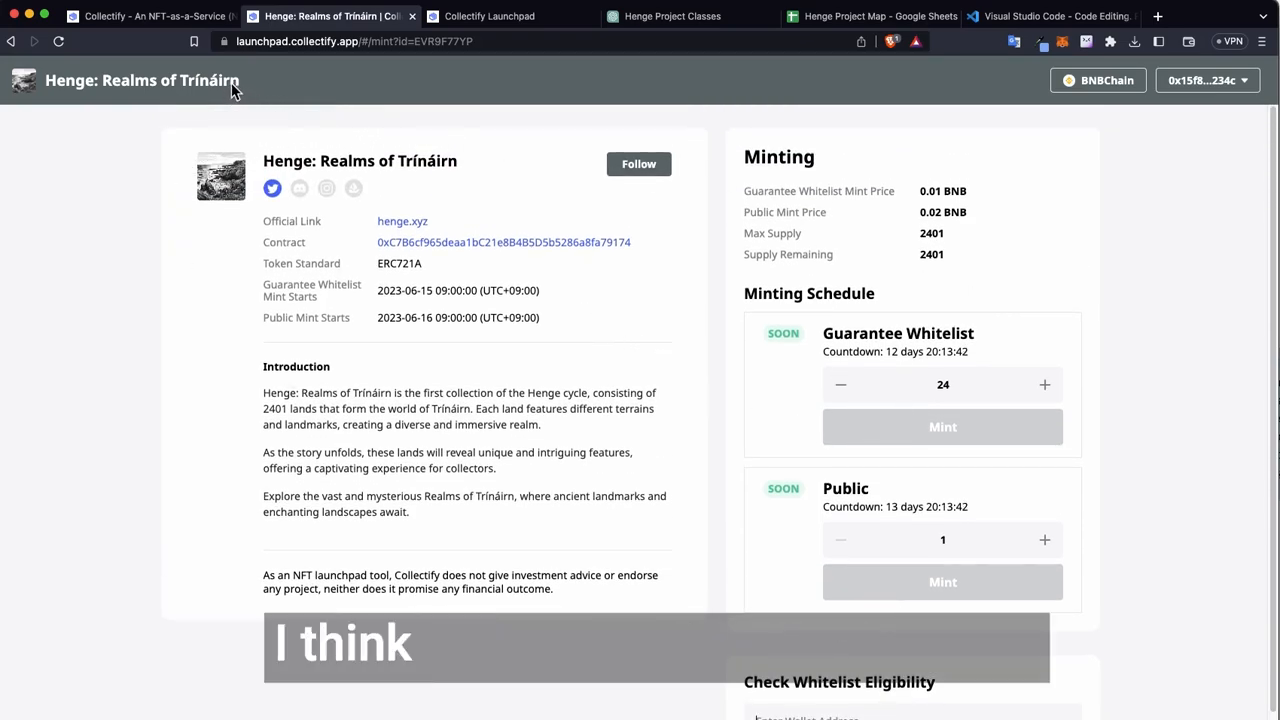
Open the Launchpad creator dashboard from the Collectify website and bring up its post-minting tools
left_click(172, 16)
left_click(663, 417)
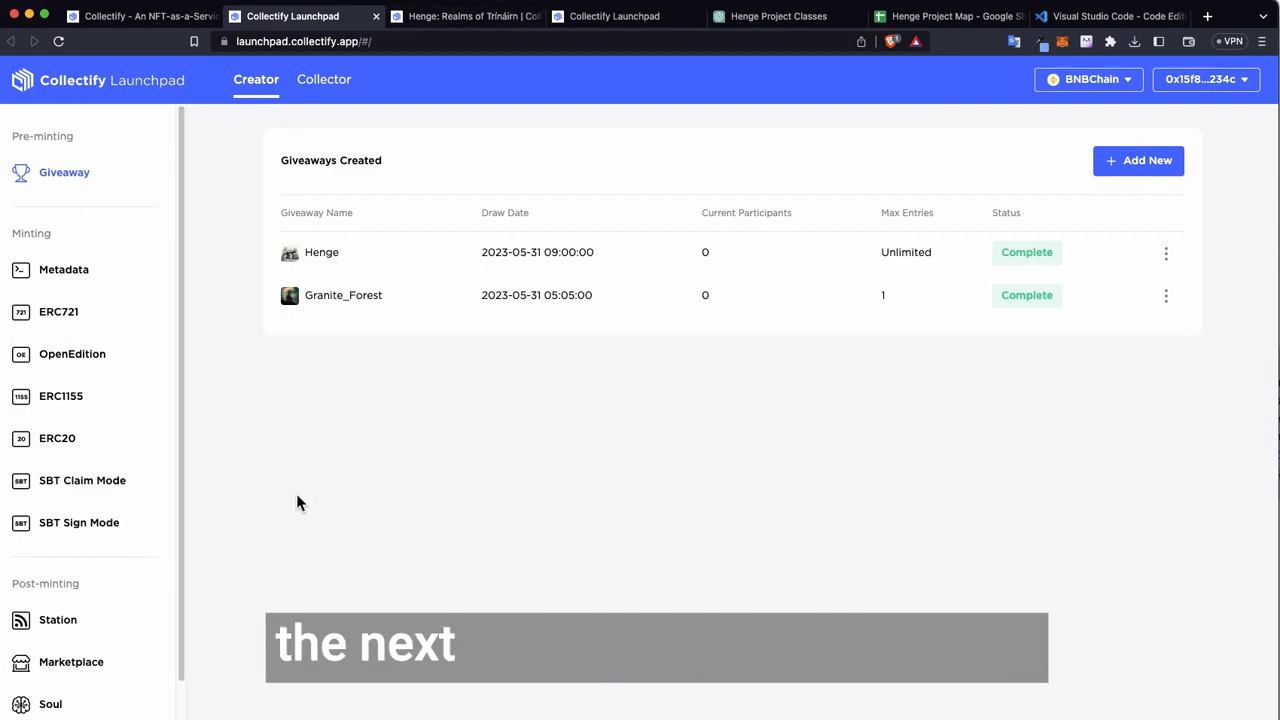
scroll(141, 453, "down", 3)
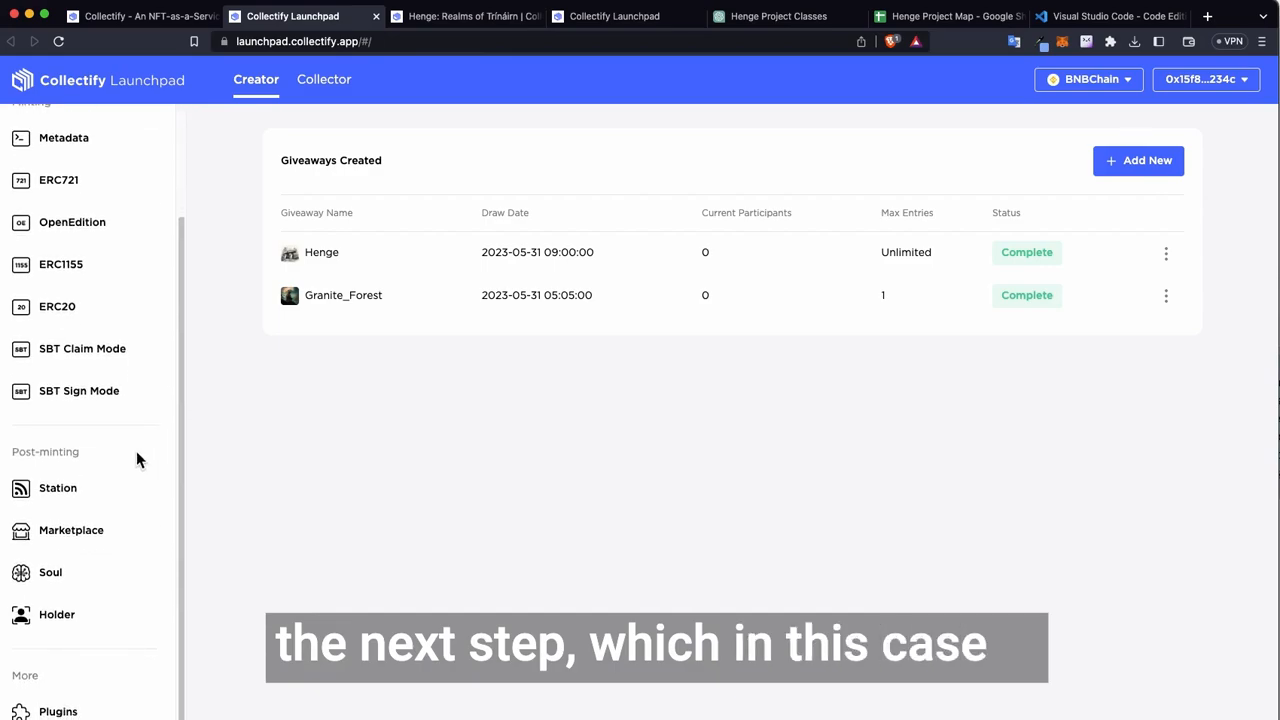